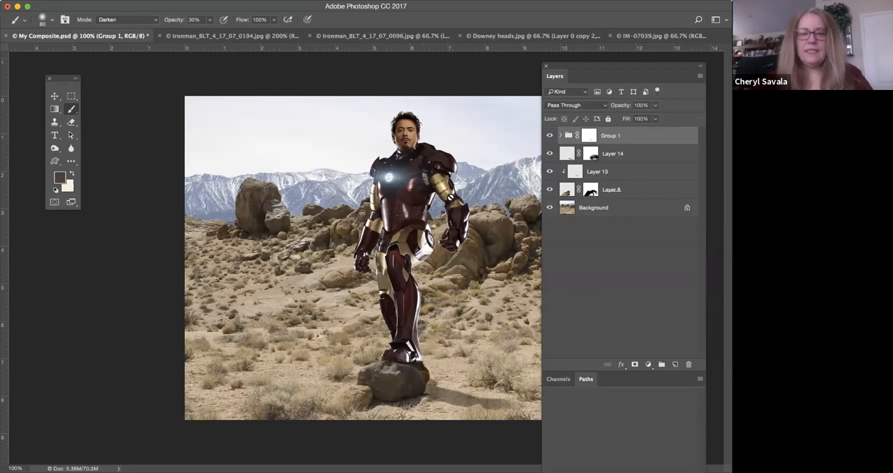
Switch to Ironman_BLT_4_17_07_0194.jpg and view the whole armoured figure.
{"action": "left_click_drag", "start_coordinate": [474, 7], "coordinate": [479, 8]}
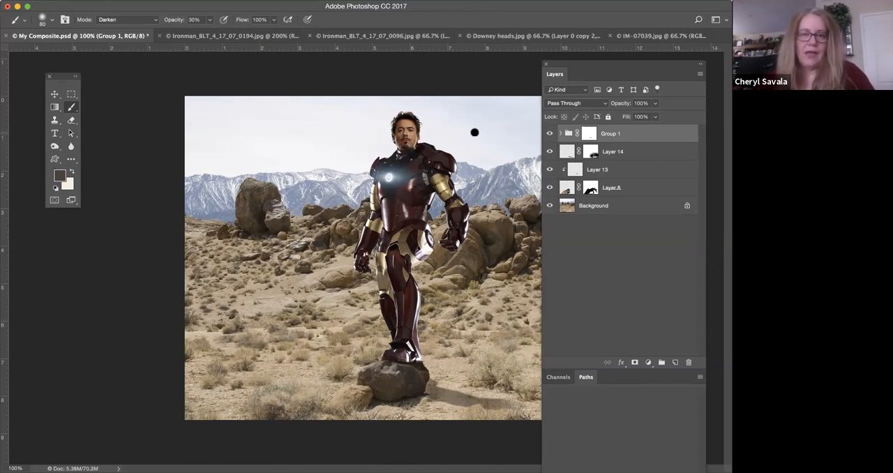
{"action": "left_click", "coordinate": [245, 36]}
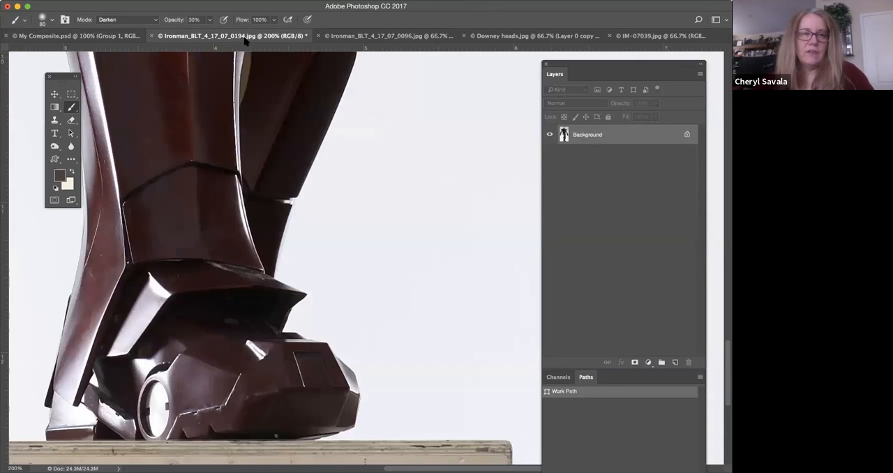
{"action": "key", "text": "super+minus"}
{"action": "key", "text": "super+minus"}
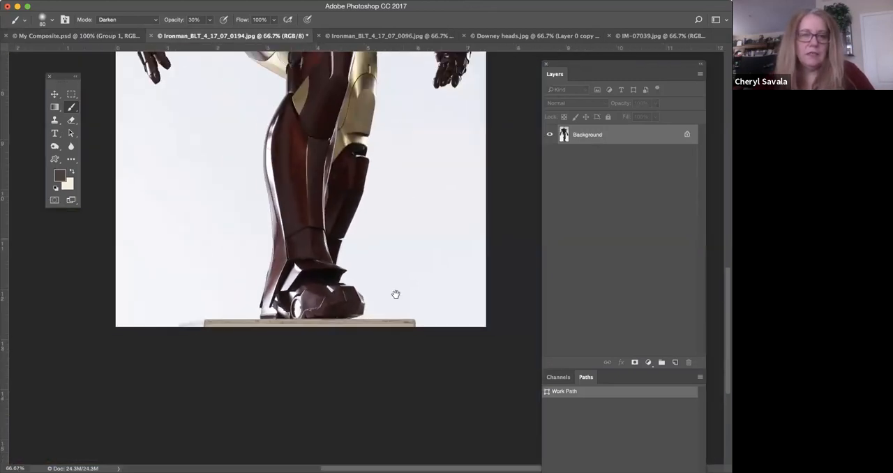
{"action": "scroll", "coordinate": [393, 277], "scroll_direction": "up", "scroll_amount": 10}
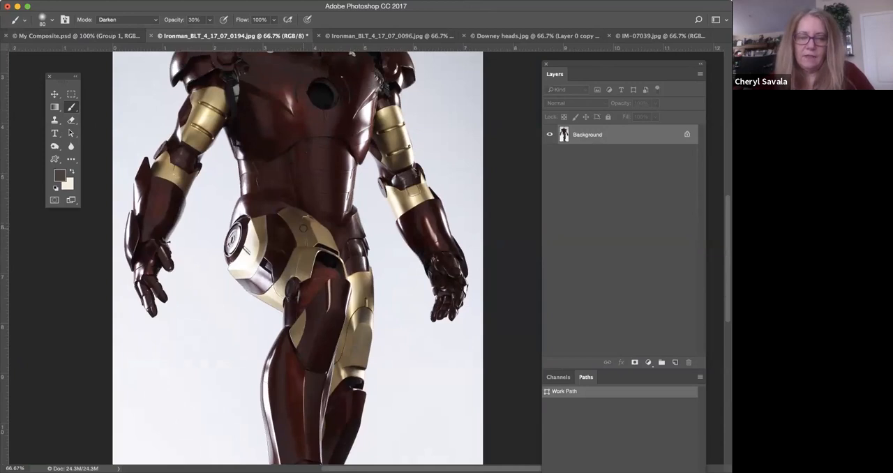
{"action": "key", "text": "super+minus"}
{"action": "key", "text": "super+minus"}
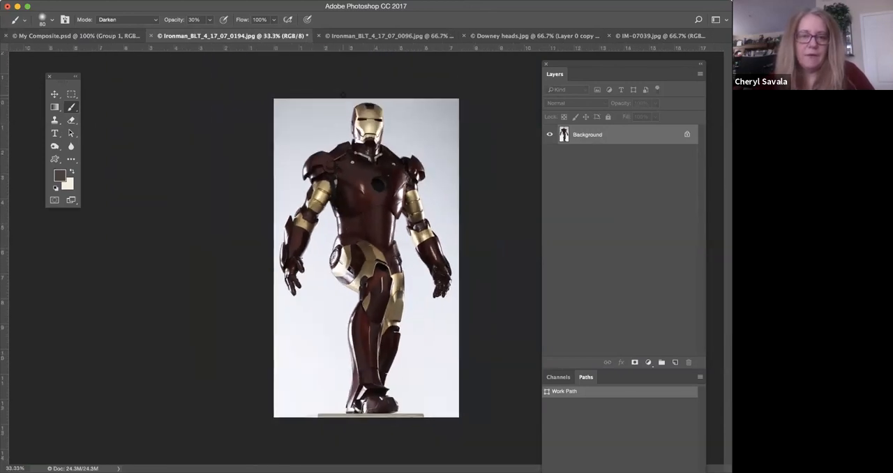
Compare the full figure in Ironman_BLT_4_17_07_0096.jpg with the one in Ironman_BLT_4_17_07_0194.jpg.
{"action": "left_click", "coordinate": [367, 36]}
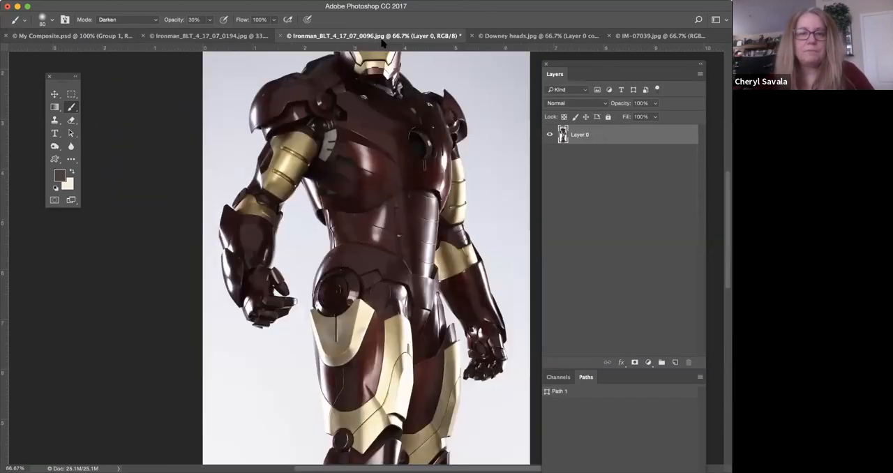
{"action": "key", "text": "super+minus"}
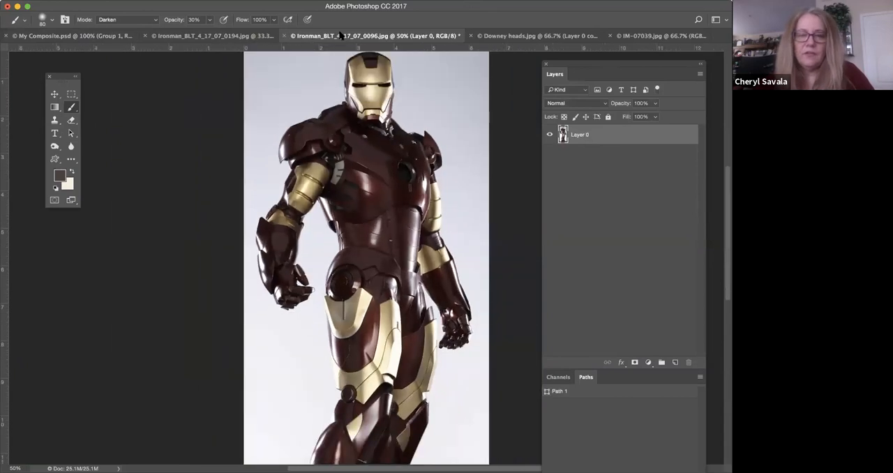
{"action": "key", "text": "super+minus"}
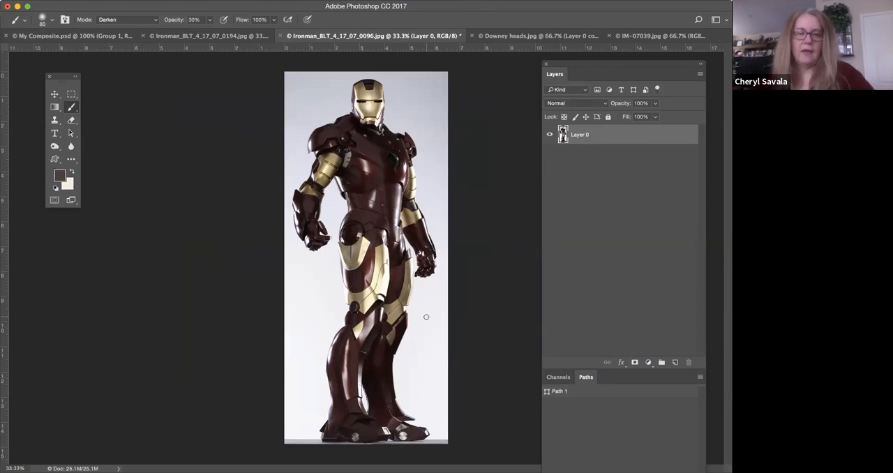
{"action": "left_click", "coordinate": [225, 38]}
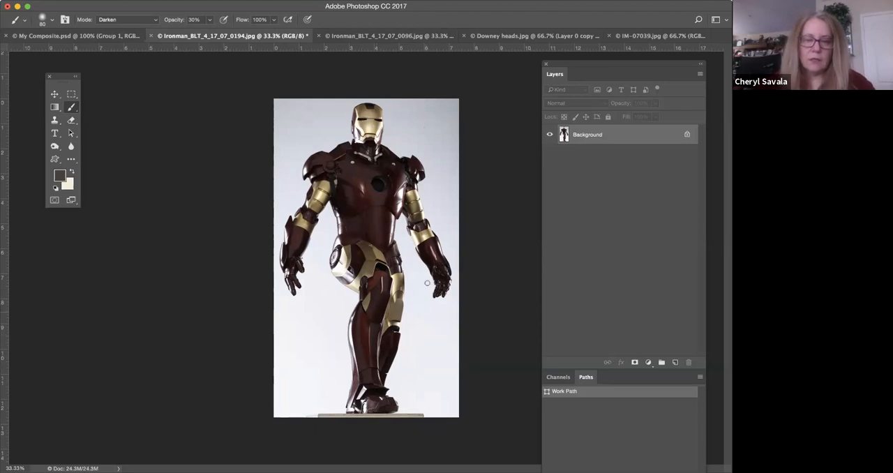
Examine the portrait faces in Downey heads.jpg up close and view the desert background in IM-07039.jpg.
{"action": "left_click", "coordinate": [515, 36]}
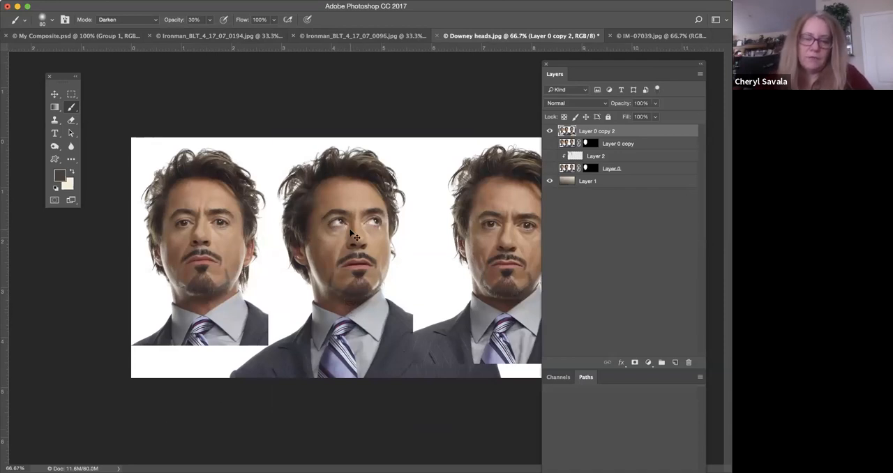
{"action": "key", "text": "super+plus"}
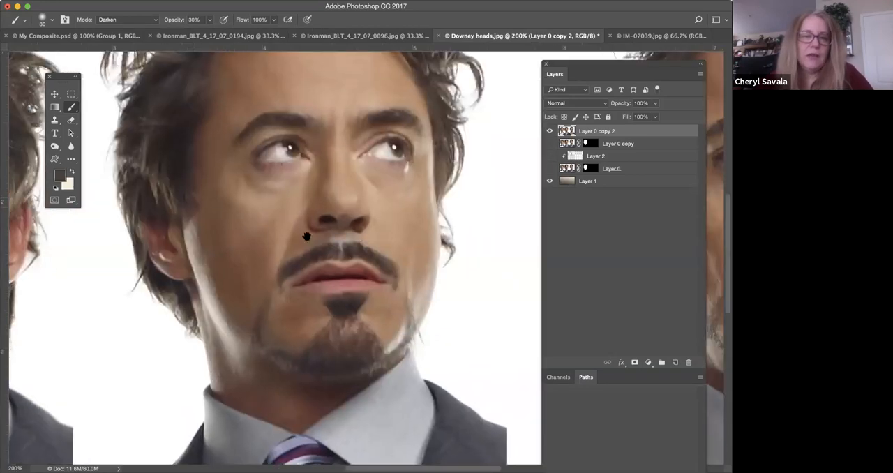
{"action": "key", "text": "super+plus"}
{"action": "key", "text": "super+plus"}
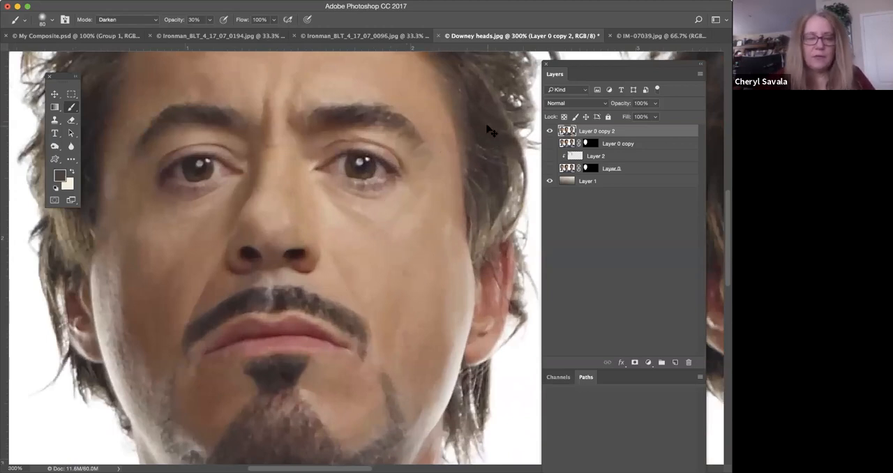
{"action": "key", "text": "super+minus"}
{"action": "key", "text": "super+minus"}
{"action": "key", "text": "super+minus"}
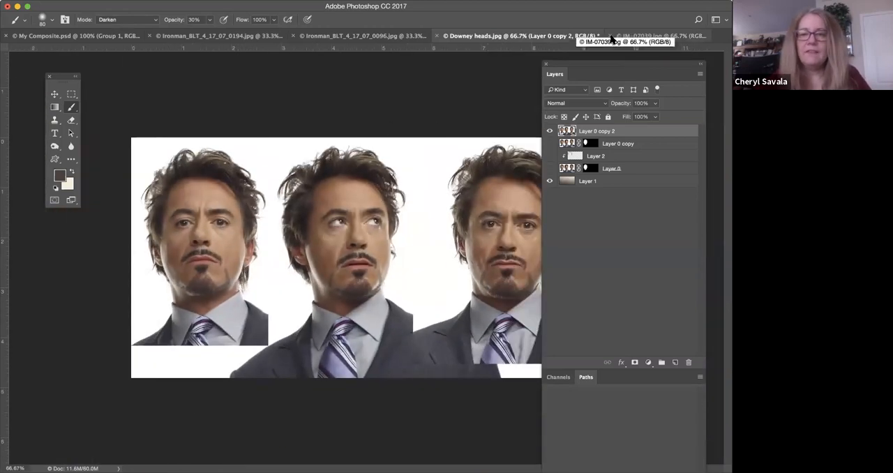
{"action": "left_click", "coordinate": [612, 37]}
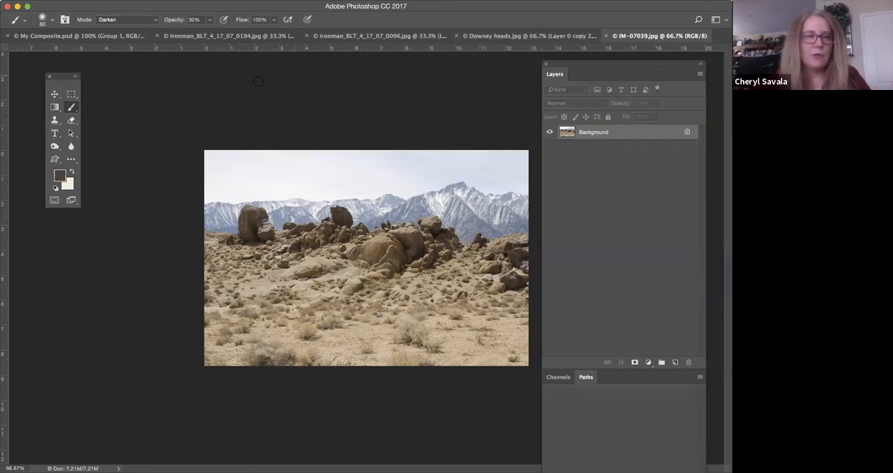
Examine the armour edges in Ironman_BLT_4_17_07_0194.jpg at 300%, from the upper arm along the waist to the hand.
{"action": "left_click", "coordinate": [204, 36]}
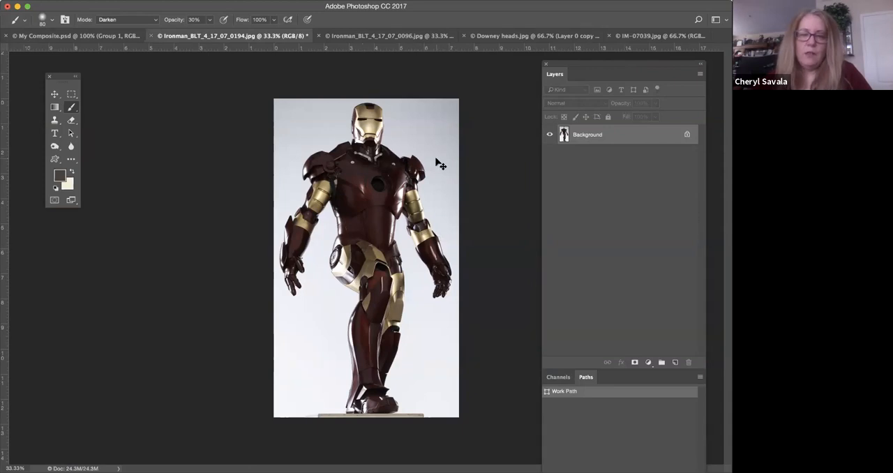
{"action": "key", "text": "super+equal"}
{"action": "key", "text": "super+equal"}
{"action": "key", "text": "super+equal"}
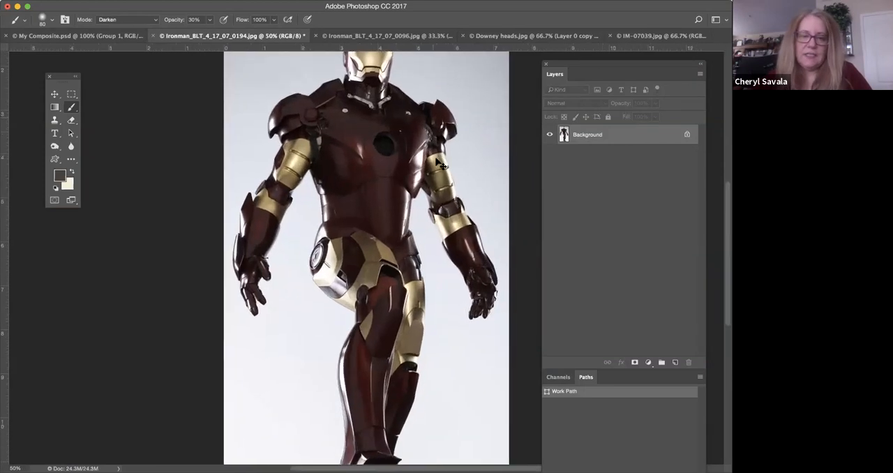
{"action": "key", "text": "super+equal"}
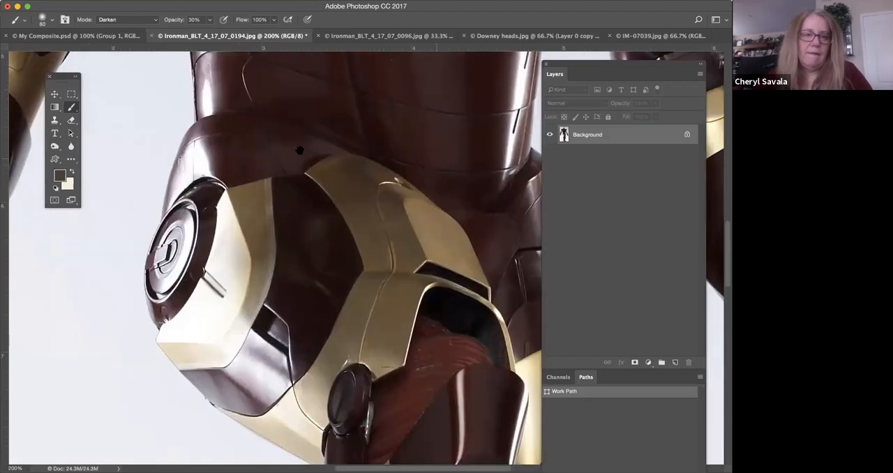
{"action": "left_click_drag", "start_coordinate": [285, 122], "coordinate": [469, 311]}
{"action": "mouse_move", "coordinate": [334, 162]}
{"action": "left_mouse_down"}
{"action": "mouse_move", "coordinate": [394, 252]}
{"action": "mouse_move", "coordinate": [382, 253]}
{"action": "left_mouse_up"}
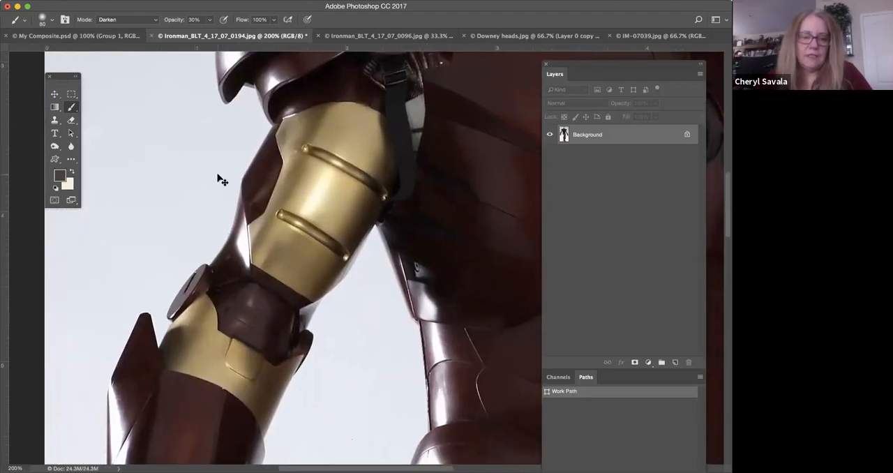
{"action": "key", "text": "super+equal"}
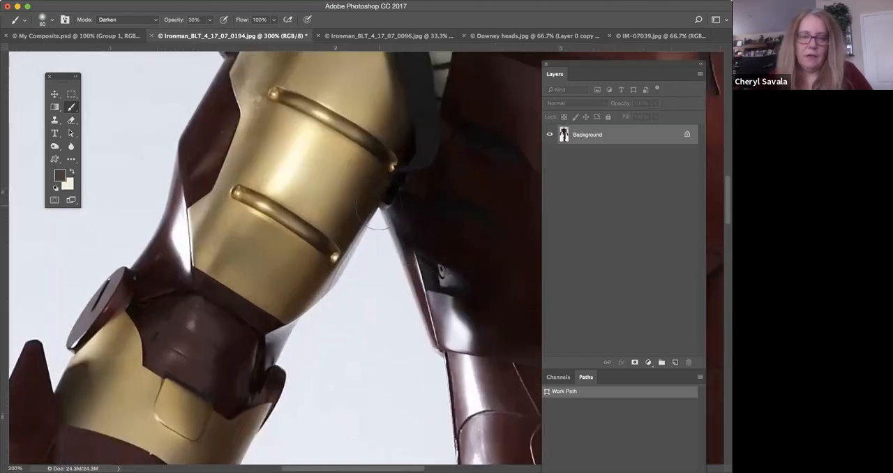
{"action": "left_click_drag", "start_coordinate": [433, 379], "coordinate": [433, 206]}
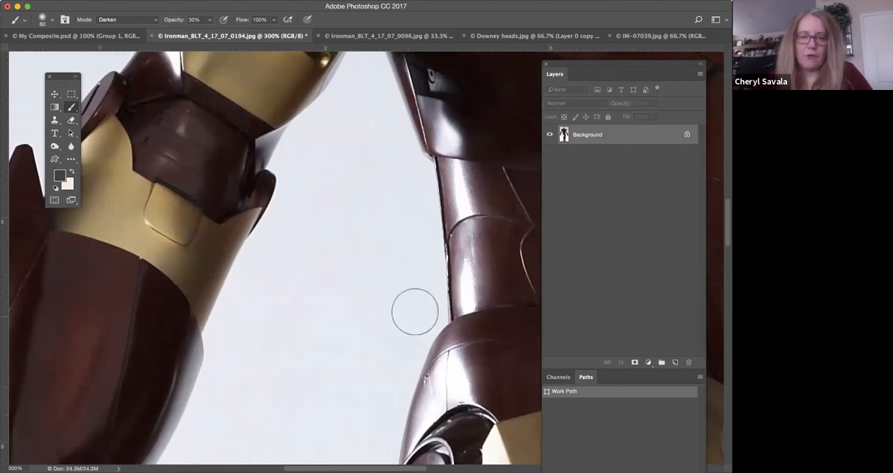
{"action": "left_click_drag", "start_coordinate": [372, 303], "coordinate": [437, 118]}
{"action": "left_click_drag", "start_coordinate": [426, 300], "coordinate": [562, 239]}
{"action": "left_click_drag", "start_coordinate": [438, 237], "coordinate": [434, 218]}
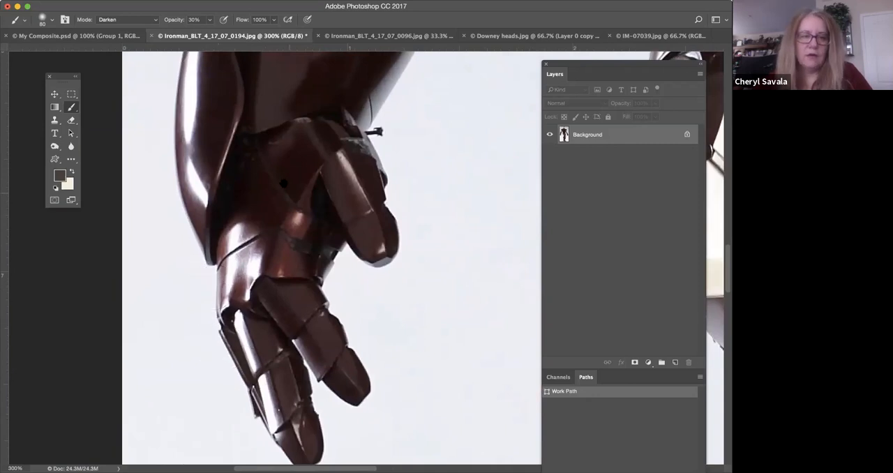
Examine the edges of the forearm, chest and opposite shoulder up close, and view the legs at 66.7%.
{"action": "left_click_drag", "start_coordinate": [283, 242], "coordinate": [276, 311]}
{"action": "left_click_drag", "start_coordinate": [311, 220], "coordinate": [265, 307]}
{"action": "left_click_drag", "start_coordinate": [351, 187], "coordinate": [292, 327]}
{"action": "left_click_drag", "start_coordinate": [347, 247], "coordinate": [304, 396]}
{"action": "mouse_move", "coordinate": [331, 218]}
{"action": "left_mouse_down"}
{"action": "mouse_move", "coordinate": [329, 273]}
{"action": "mouse_move", "coordinate": [288, 331]}
{"action": "mouse_move", "coordinate": [217, 389]}
{"action": "left_mouse_up"}
{"action": "left_click_drag", "start_coordinate": [466, 169], "coordinate": [303, 203]}
{"action": "left_click_drag", "start_coordinate": [411, 208], "coordinate": [165, 199]}
{"action": "left_click_drag", "start_coordinate": [465, 252], "coordinate": [285, 196]}
{"action": "left_click_drag", "start_coordinate": [439, 269], "coordinate": [370, 151]}
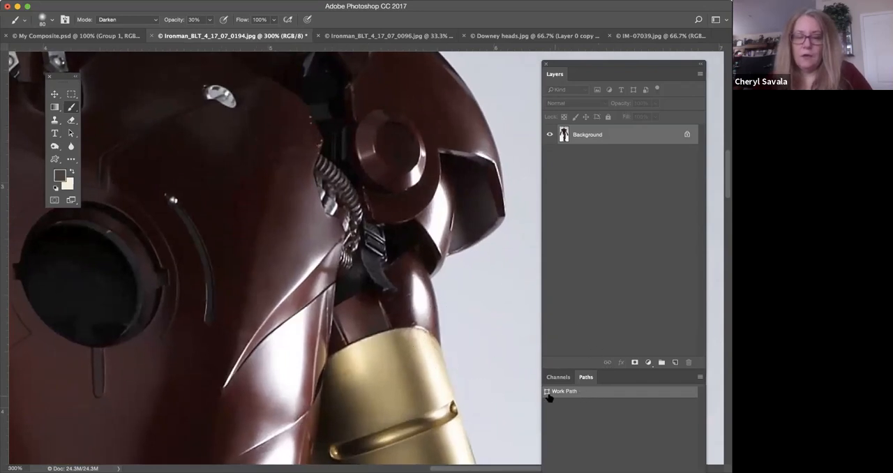
{"action": "left_click_drag", "start_coordinate": [281, 337], "coordinate": [505, 108]}
{"action": "left_click_drag", "start_coordinate": [158, 225], "coordinate": [351, 91]}
{"action": "key", "text": "super+minus"}
{"action": "key", "text": "super+minus"}
{"action": "key", "text": "super+minus"}
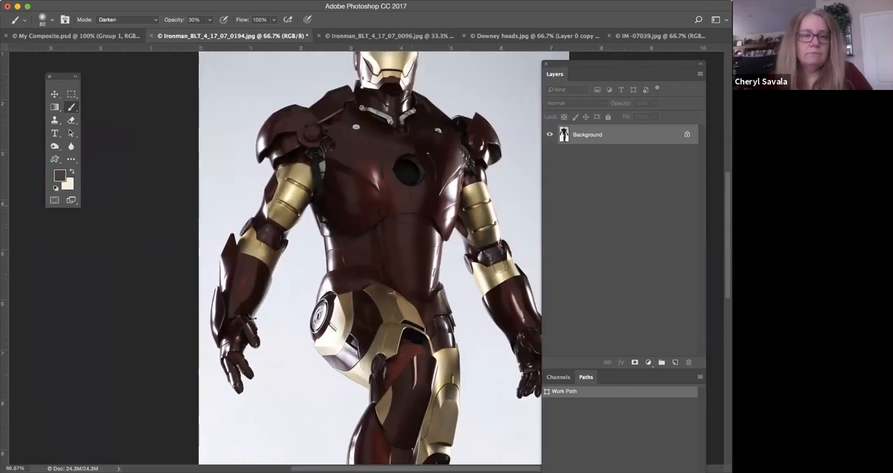
{"action": "left_click_drag", "start_coordinate": [367, 315], "coordinate": [323, 199]}
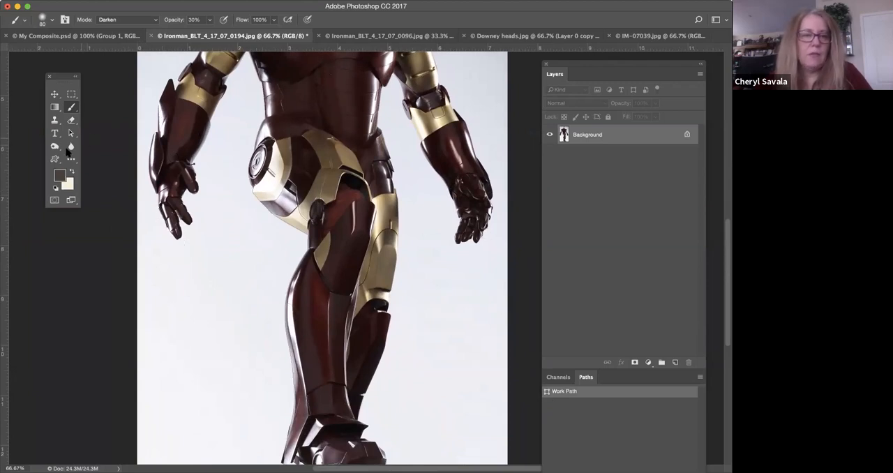
Select the work path around the figure's hip with the Direct Selection tool and examine its anchor points along the hip and waist.
{"action": "left_click", "coordinate": [71, 132]}
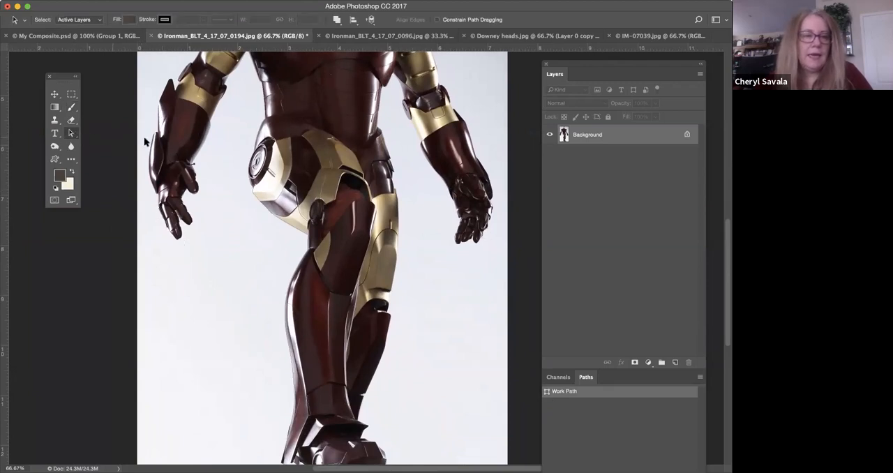
{"action": "left_click_drag", "start_coordinate": [234, 155], "coordinate": [283, 215]}
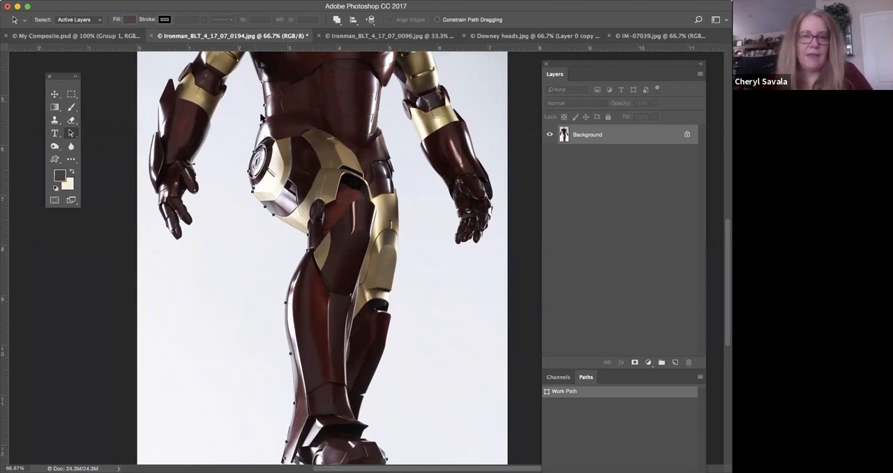
{"action": "key", "text": "super+plus"}
{"action": "key", "text": "super+plus"}
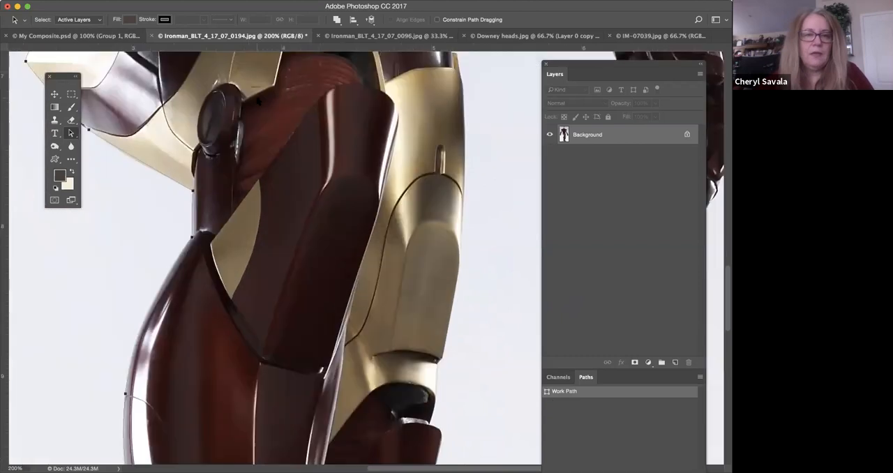
{"action": "left_click_drag", "start_coordinate": [308, 214], "coordinate": [403, 374]}
{"action": "left_click_drag", "start_coordinate": [378, 170], "coordinate": [371, 304]}
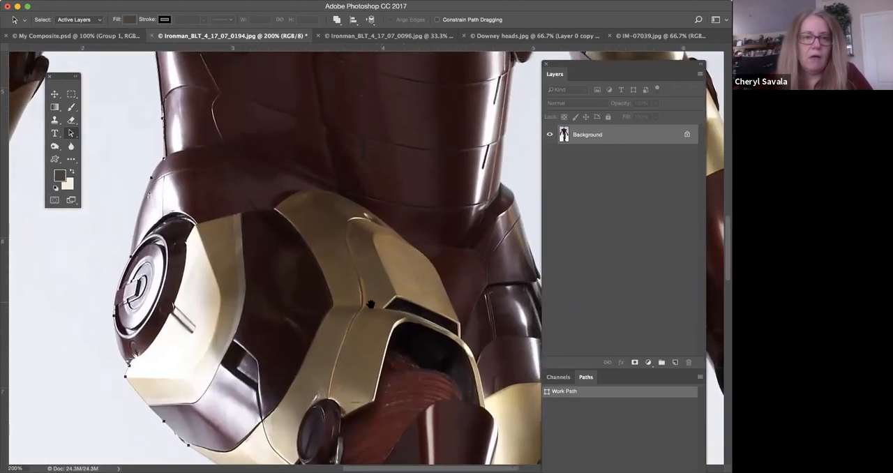
{"action": "left_click_drag", "start_coordinate": [310, 180], "coordinate": [372, 328]}
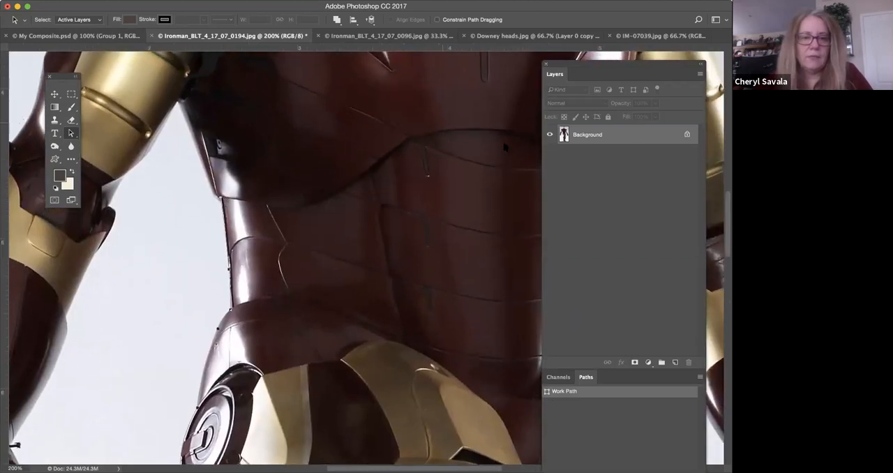
{"action": "left_click_drag", "start_coordinate": [325, 313], "coordinate": [325, 256]}
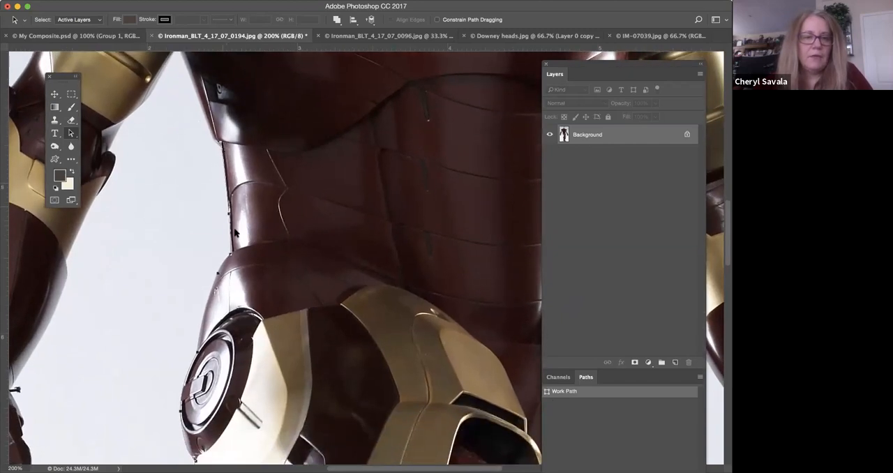
Select the path's anchor point on the outer edge of the calf and examine the outline from the hip to the ankle.
{"action": "scroll", "coordinate": [204, 397], "scroll_direction": "down", "scroll_amount": 10}
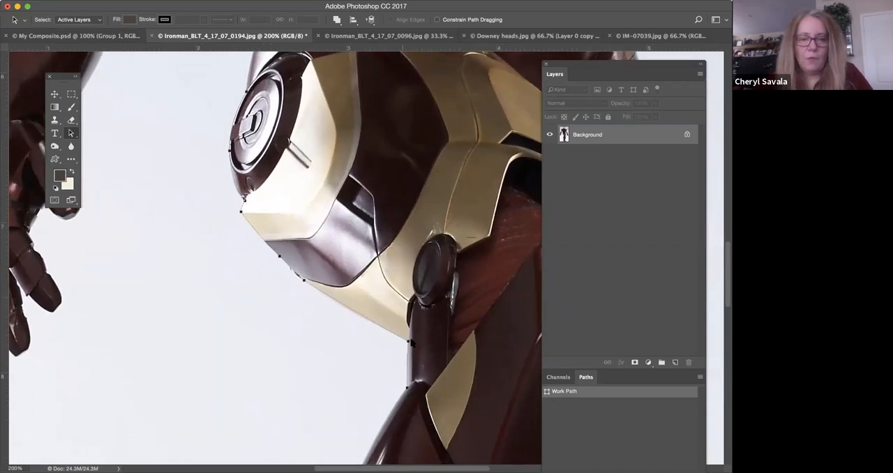
{"action": "scroll", "coordinate": [329, 310], "scroll_direction": "down", "scroll_amount": 5}
{"action": "scroll", "coordinate": [392, 217], "scroll_direction": "right", "scroll_amount": 3}
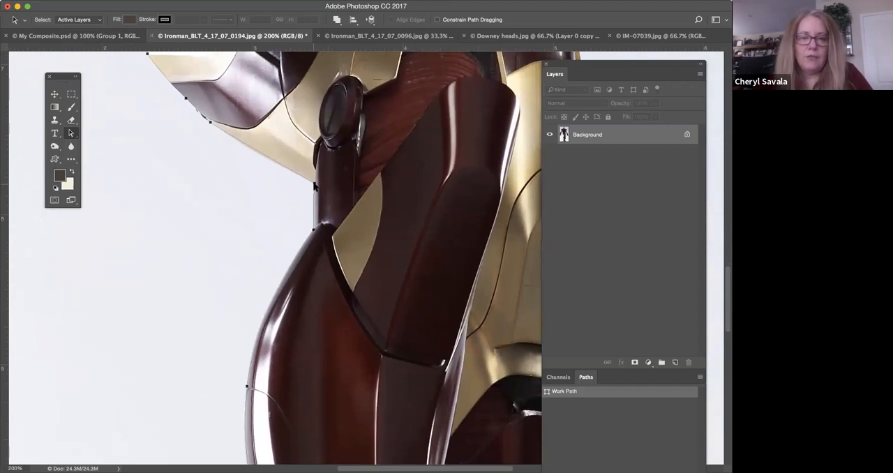
{"action": "scroll", "coordinate": [280, 259], "scroll_direction": "down", "scroll_amount": 5}
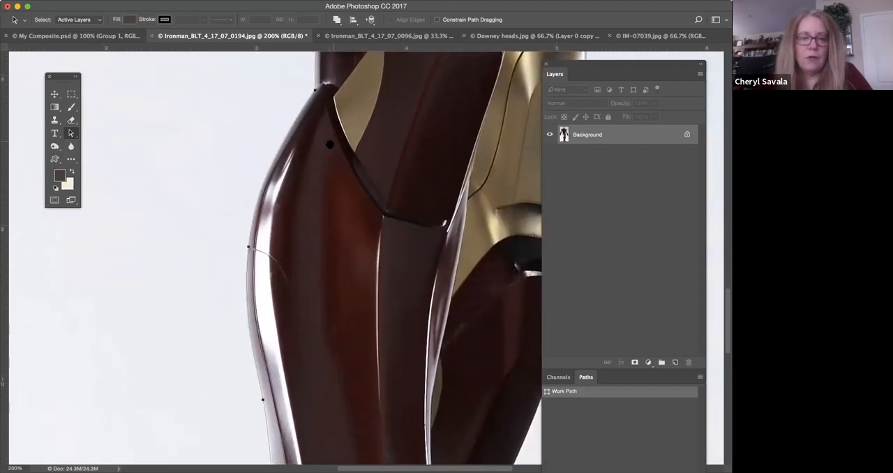
{"action": "left_click", "coordinate": [245, 247]}
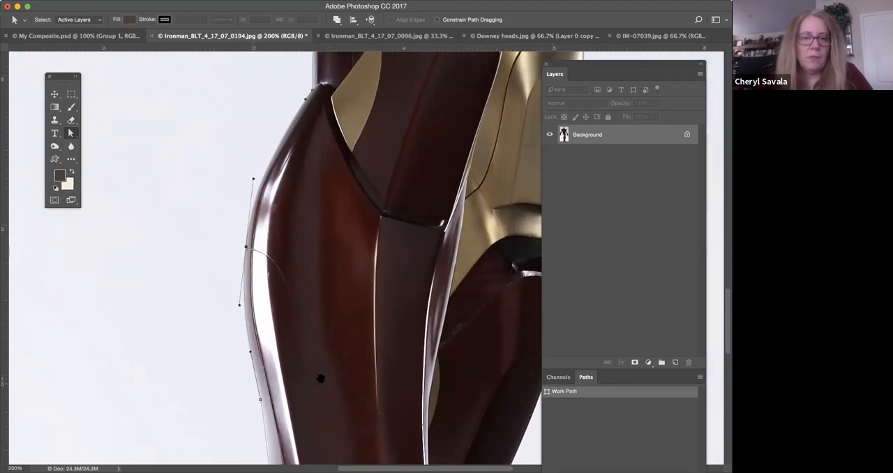
{"action": "scroll", "coordinate": [314, 193], "scroll_direction": "down", "scroll_amount": 2}
{"action": "scroll", "coordinate": [314, 194], "scroll_direction": "down", "scroll_amount": 4}
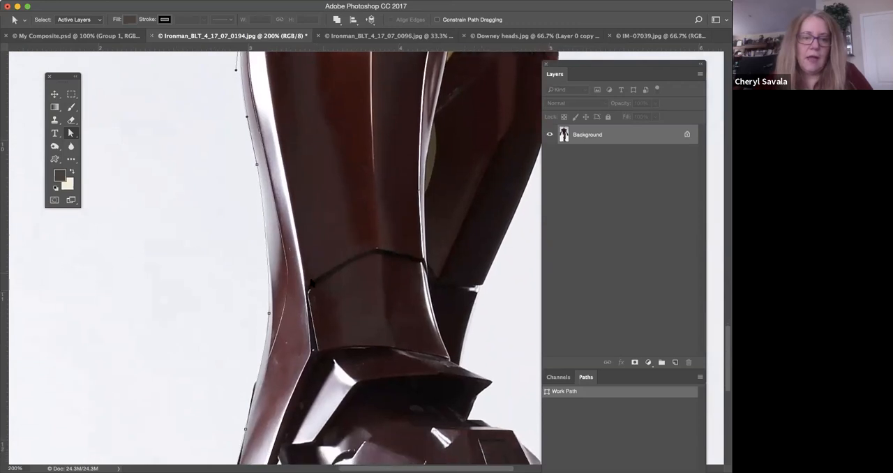
Move the work path's anchor point just above the heel inward onto the edge of the armour at 400% zoom.
{"action": "scroll", "coordinate": [276, 258], "scroll_direction": "down", "scroll_amount": 5}
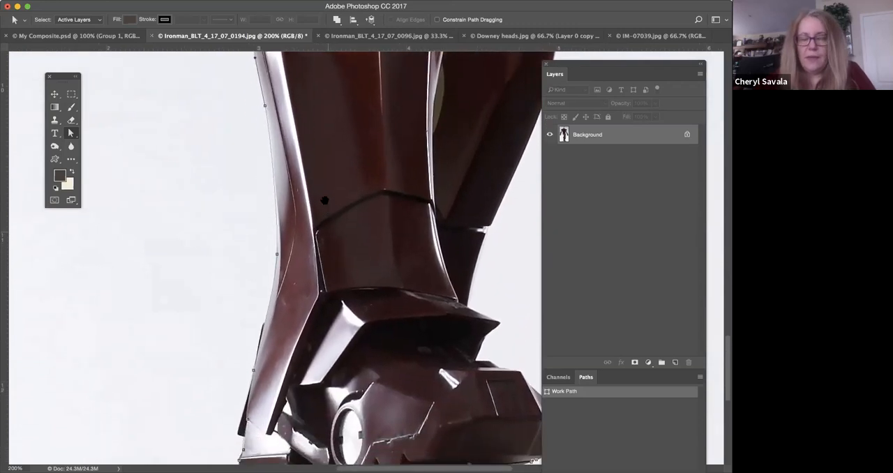
{"action": "left_click_drag", "start_coordinate": [319, 175], "coordinate": [317, 176]}
{"action": "left_click_drag", "start_coordinate": [234, 300], "coordinate": [273, 342]}
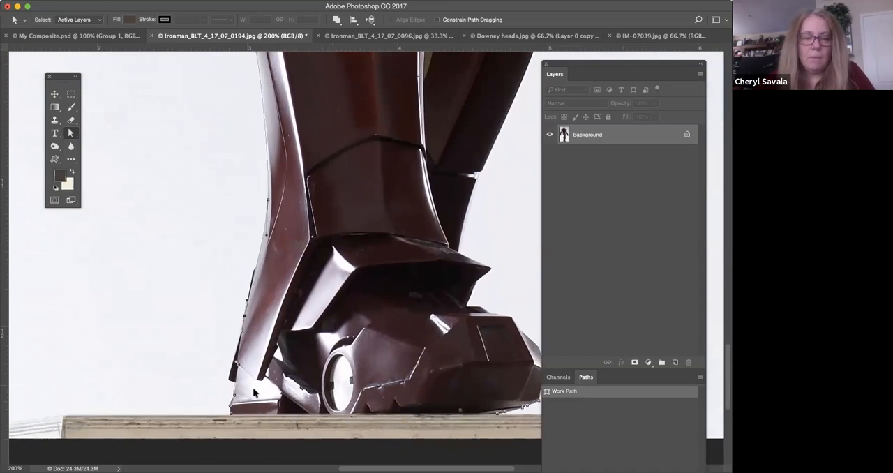
{"action": "left_click", "coordinate": [235, 399]}
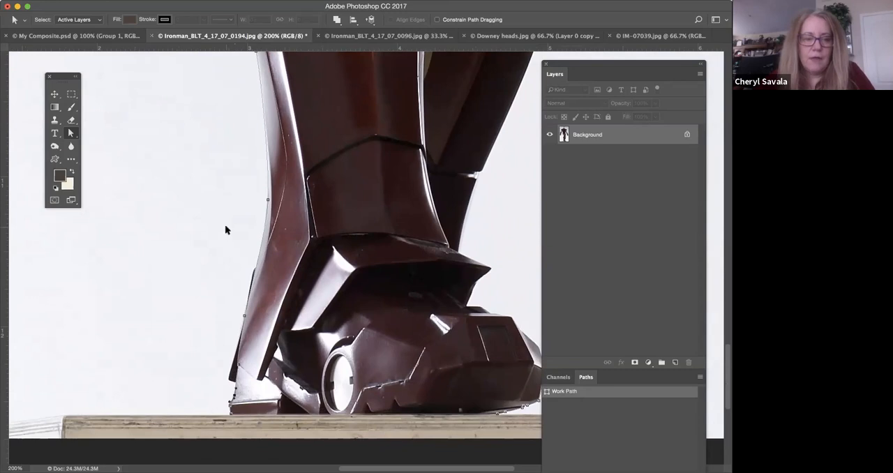
{"action": "key", "text": "super+plus"}
{"action": "key", "text": "super+plus"}
{"action": "left_click_drag", "start_coordinate": [235, 259], "coordinate": [364, 186]}
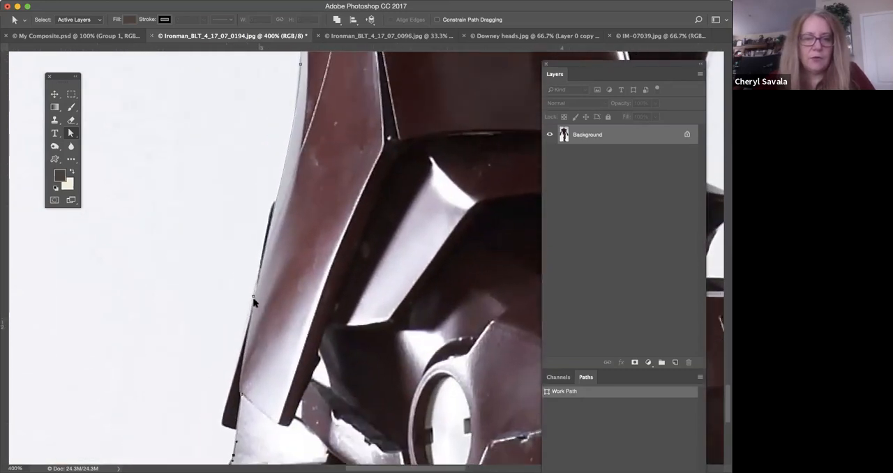
{"action": "left_click_drag", "start_coordinate": [253, 297], "coordinate": [256, 296]}
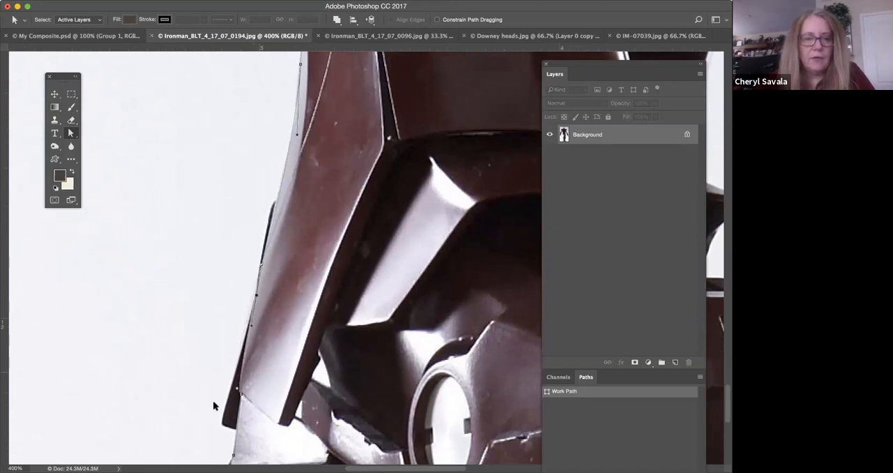
Adjust the lower direction handle of the anchor point on the outer ankle so the curve follows the armour edge.
{"action": "left_click_drag", "start_coordinate": [340, 390], "coordinate": [329, 321]}
{"action": "left_click_drag", "start_coordinate": [345, 200], "coordinate": [340, 298]}
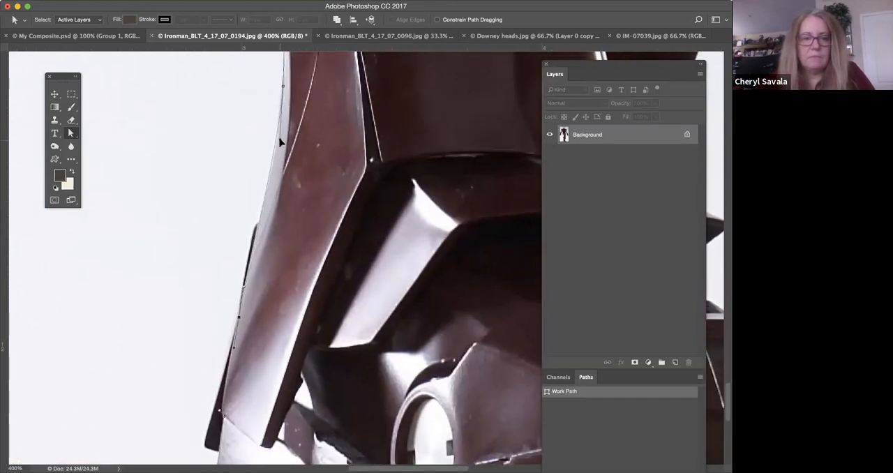
{"action": "left_click_drag", "start_coordinate": [453, 359], "coordinate": [431, 159]}
{"action": "left_click_drag", "start_coordinate": [314, 67], "coordinate": [285, 389]}
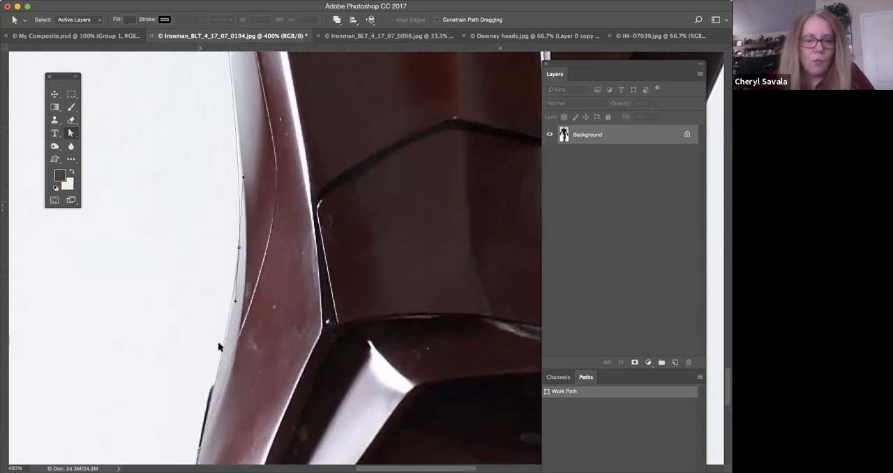
{"action": "key", "text": "super+plus"}
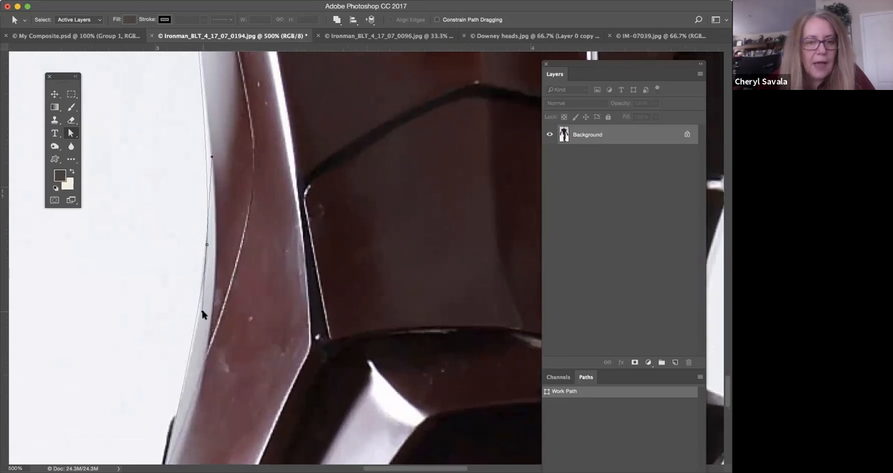
{"action": "left_click_drag", "start_coordinate": [203, 317], "coordinate": [205, 319]}
Move the path's end anchor point off the boot's toe and back onto its front corner with Direct Selection.
{"action": "left_click_drag", "start_coordinate": [366, 380], "coordinate": [379, 150]}
{"action": "left_click_drag", "start_coordinate": [423, 362], "coordinate": [356, 133]}
{"action": "left_click_drag", "start_coordinate": [505, 263], "coordinate": [119, 381]}
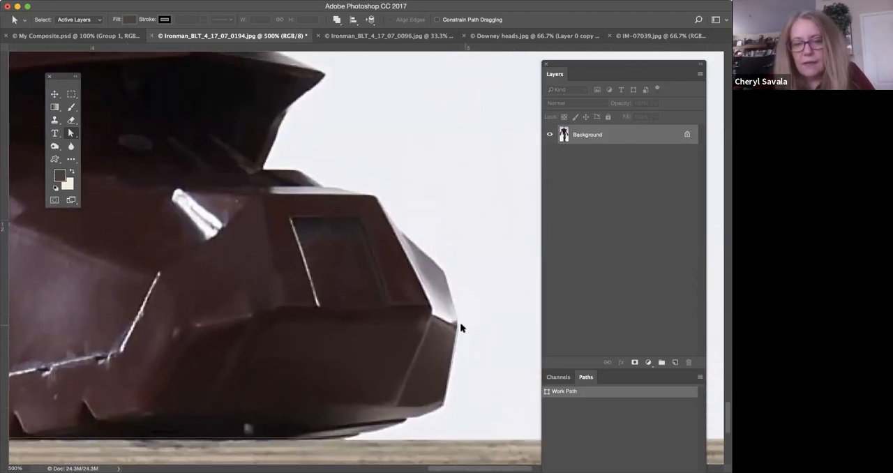
{"action": "left_click_drag", "start_coordinate": [460, 325], "coordinate": [471, 330]}
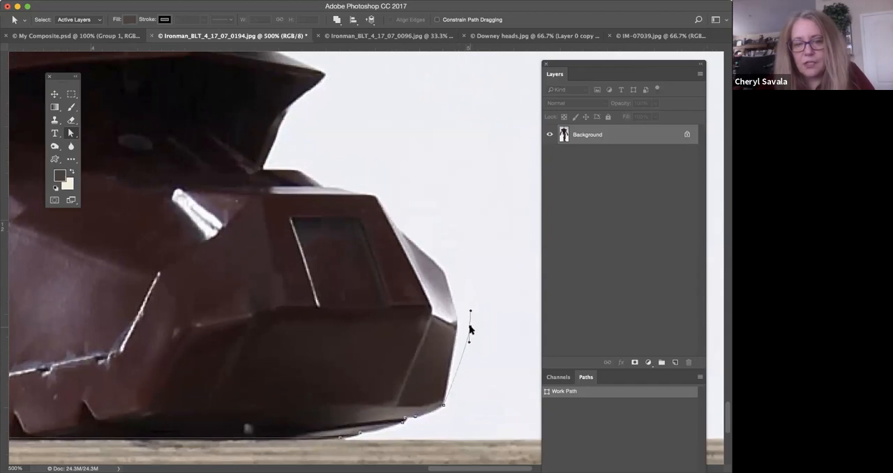
{"action": "left_click", "coordinate": [442, 407]}
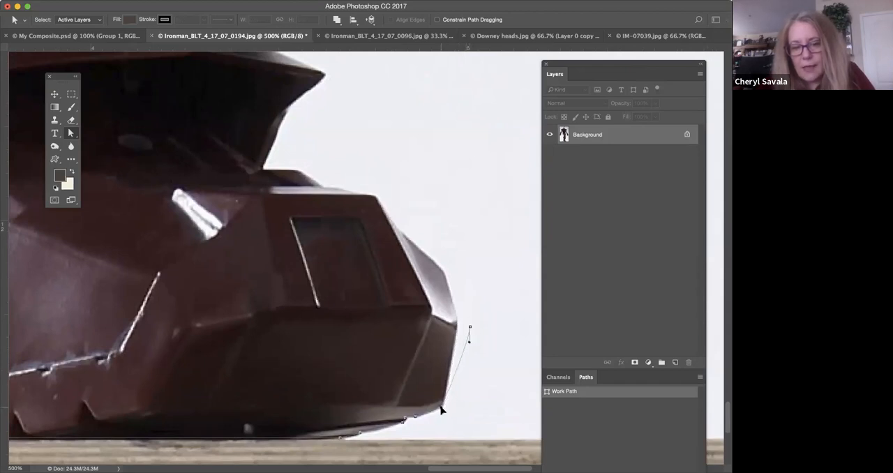
{"action": "left_click_drag", "start_coordinate": [469, 331], "coordinate": [457, 326]}
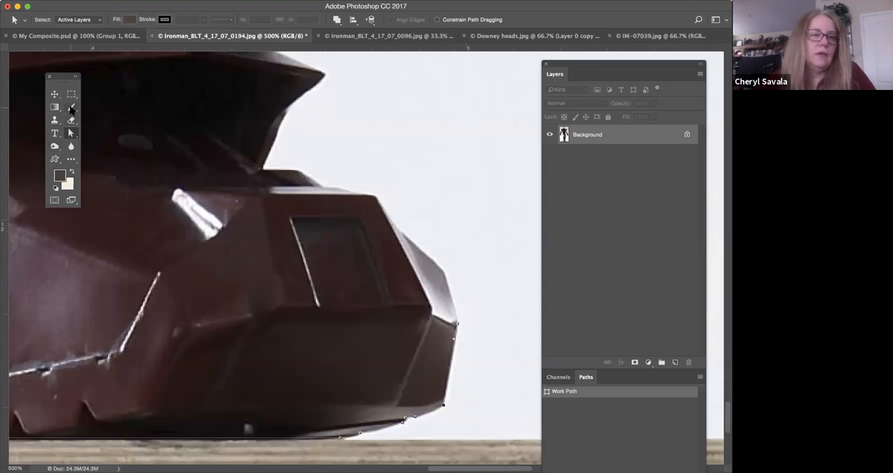
Extend the path with the Pen tool from the toe's front corner up and across the top of the toe cap.
{"action": "left_click", "coordinate": [70, 107]}
{"action": "left_click", "coordinate": [71, 132]}
{"action": "right_click", "coordinate": [70, 132]}
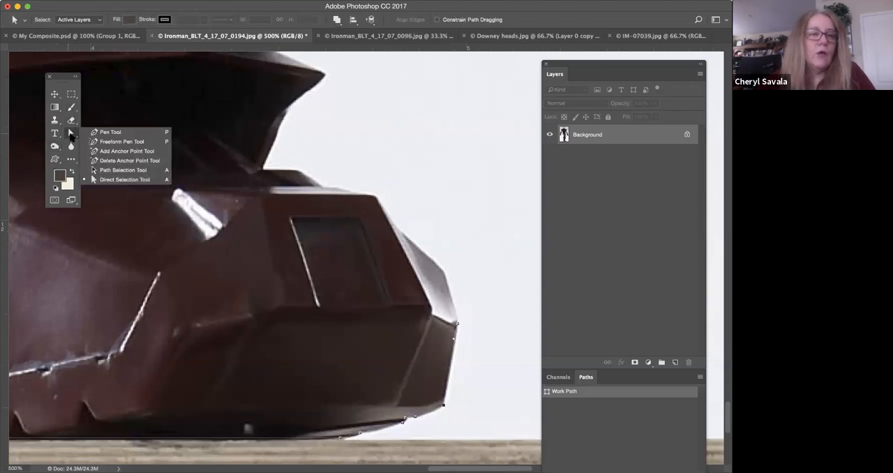
{"action": "left_click", "coordinate": [104, 132]}
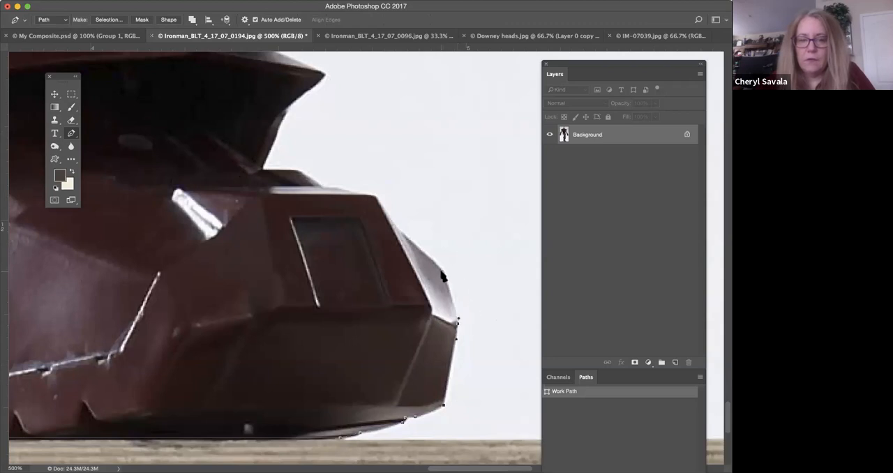
{"action": "left_click", "coordinate": [442, 274]}
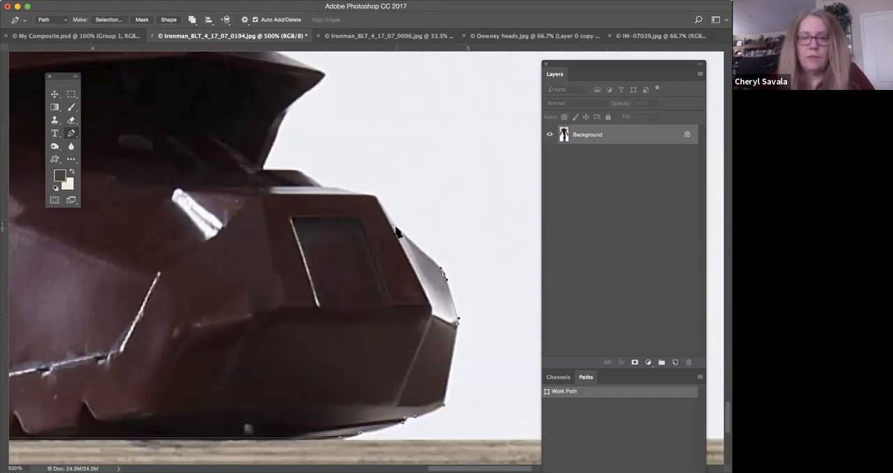
{"action": "left_click", "coordinate": [390, 222]}
{"action": "left_click", "coordinate": [376, 198]}
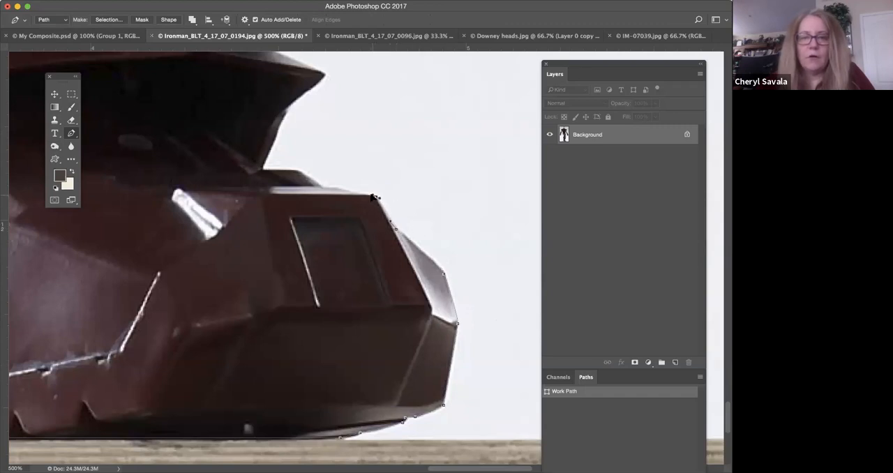
{"action": "left_click", "coordinate": [330, 189]}
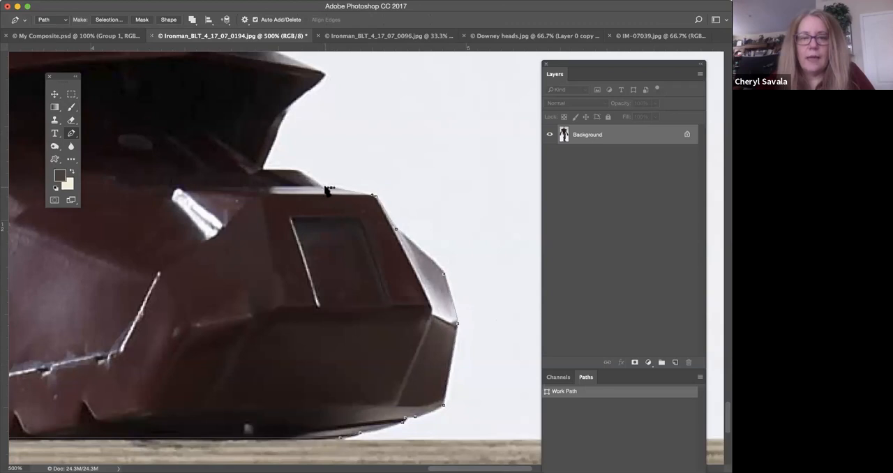
Continue the path along the raised plate behind the toe cap and up to the tip of the overhanging ankle guard.
{"action": "left_click_drag", "start_coordinate": [328, 190], "coordinate": [448, 319]}
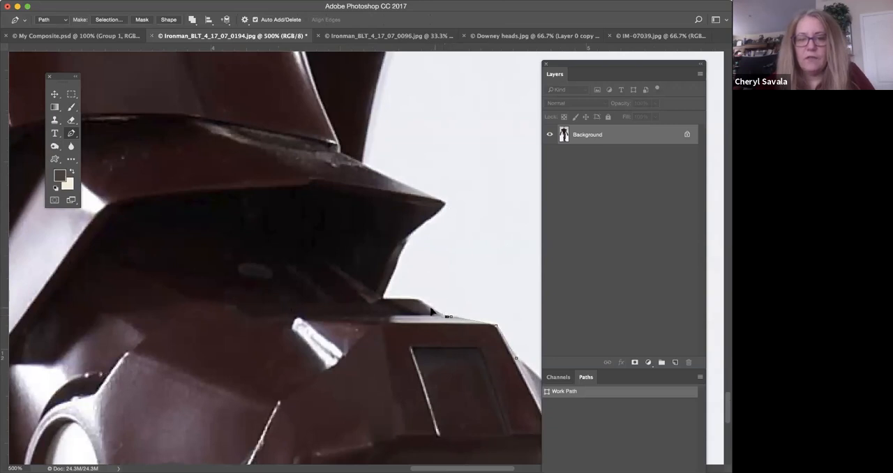
{"action": "left_click_drag", "start_coordinate": [418, 300], "coordinate": [412, 300]}
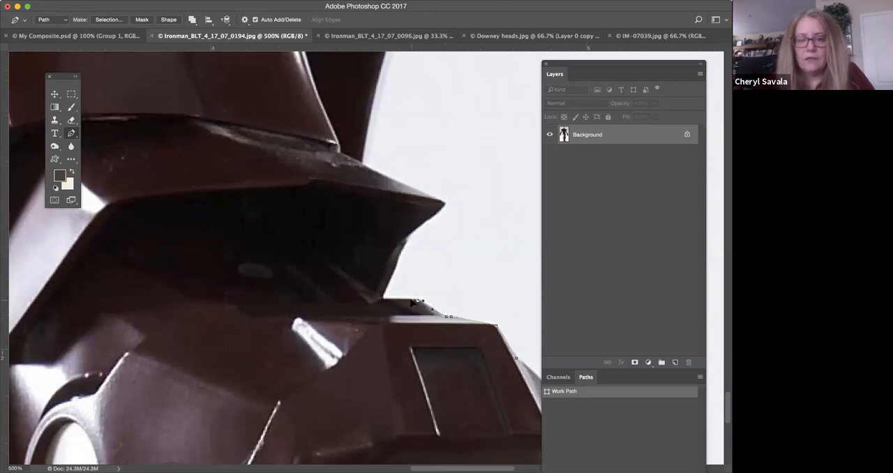
{"action": "left_click", "coordinate": [381, 300]}
{"action": "left_click", "coordinate": [412, 231]}
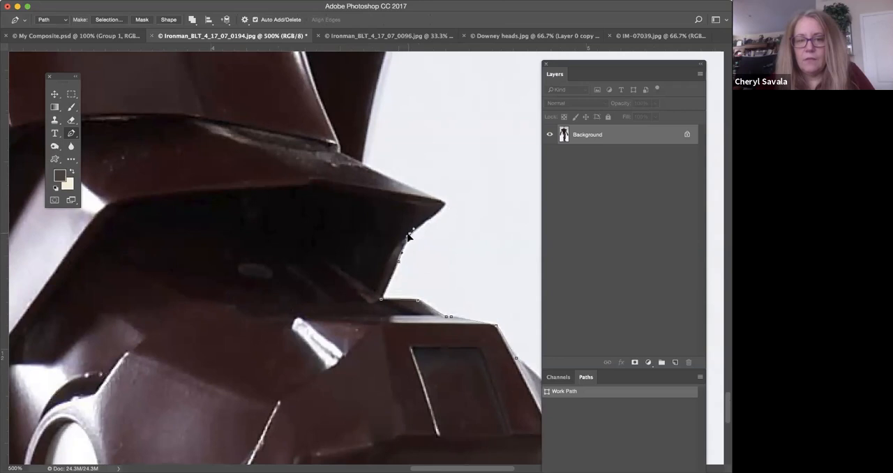
{"action": "left_click", "coordinate": [445, 203]}
Continue the path from the ankle guard's tip to the far leg, then curve it up to the bright ankle joint.
{"action": "scroll", "coordinate": [467, 185], "scroll_direction": "up", "scroll_amount": 5}
{"action": "left_click", "coordinate": [316, 292]}
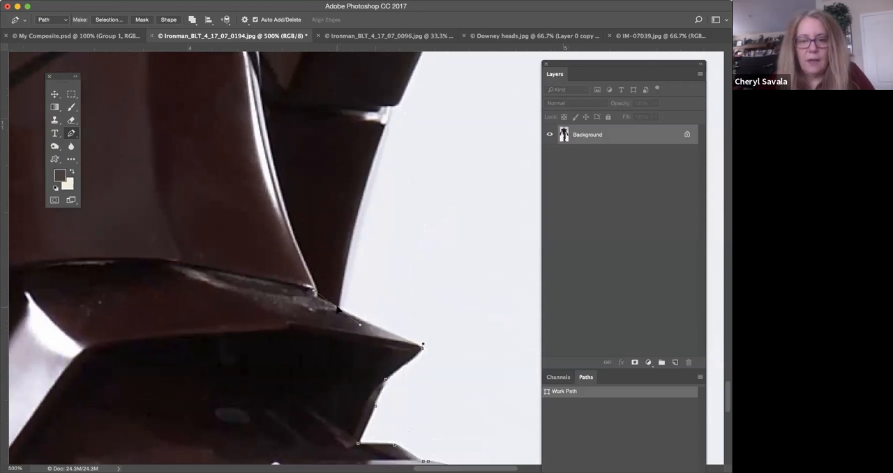
{"action": "left_click_drag", "start_coordinate": [339, 308], "coordinate": [343, 281]}
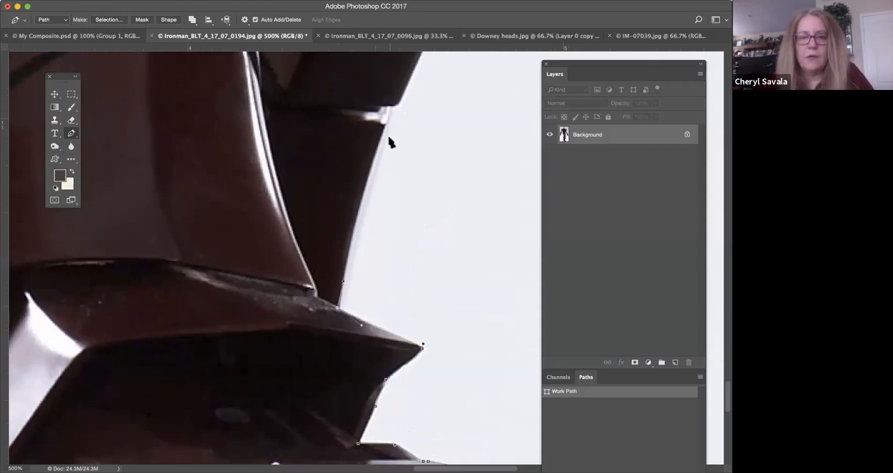
{"action": "left_click_drag", "start_coordinate": [379, 145], "coordinate": [391, 110]}
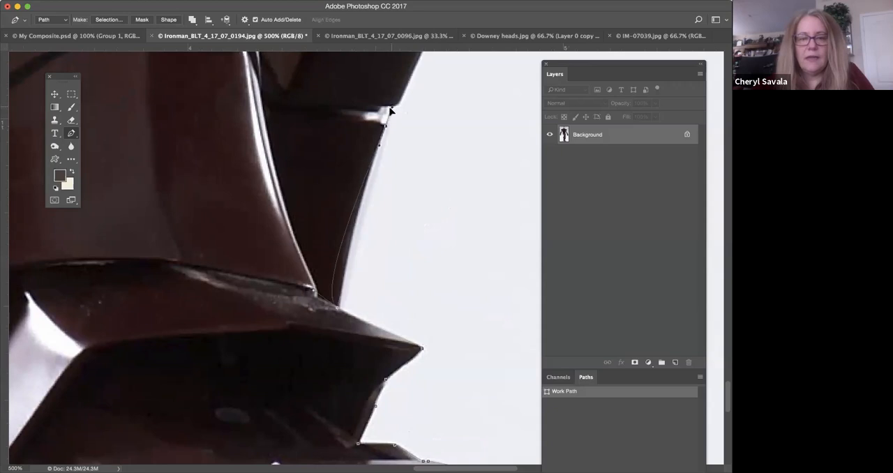
{"action": "key", "text": "super+z"}
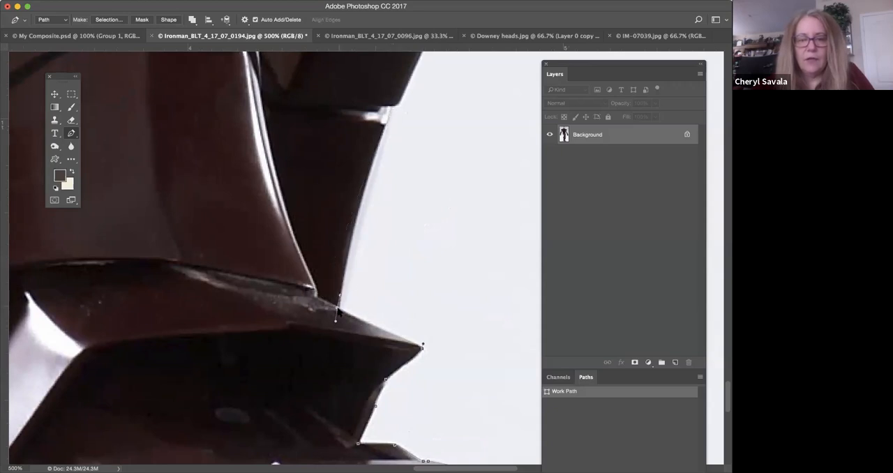
{"action": "left_click", "coordinate": [338, 307], "text": "alt"}
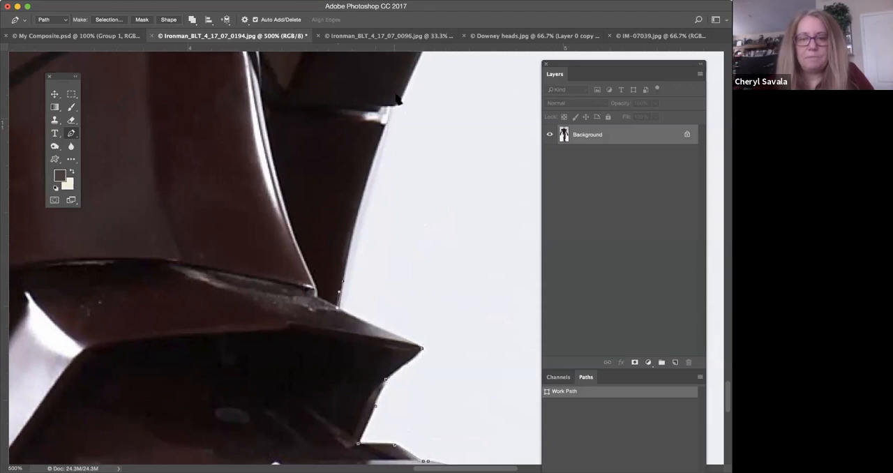
{"action": "left_click_drag", "start_coordinate": [390, 120], "coordinate": [401, 94]}
Outline the far leg's bright ankle joint with corner points and extend the path up the calf's straight edge to its bend.
{"action": "scroll", "coordinate": [376, 261], "scroll_direction": "up", "scroll_amount": 5}
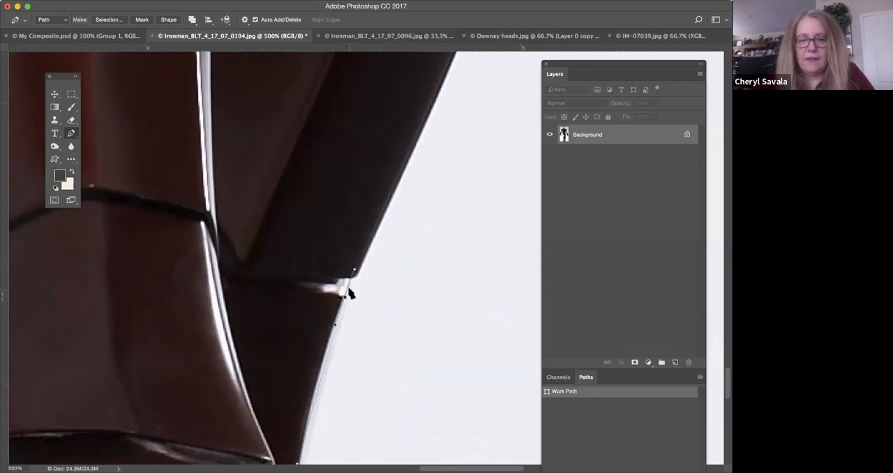
{"action": "left_click", "coordinate": [345, 297], "text": "alt"}
{"action": "left_click", "coordinate": [349, 279]}
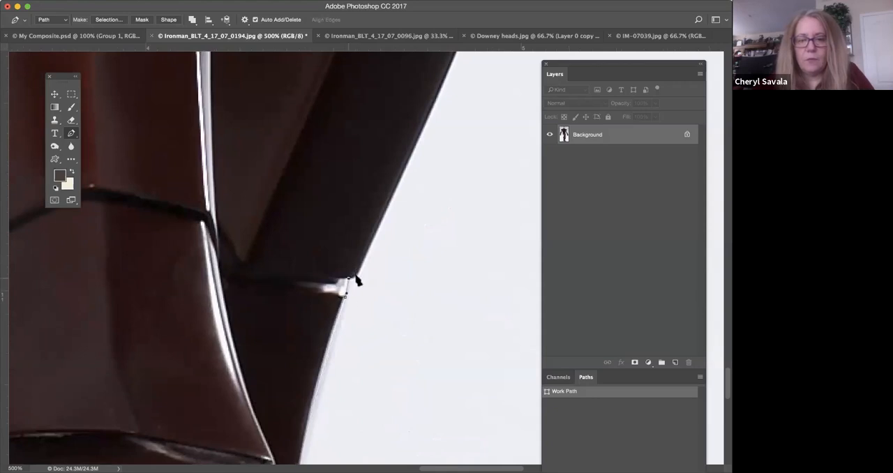
{"action": "scroll", "coordinate": [372, 275], "scroll_direction": "up", "scroll_amount": 5}
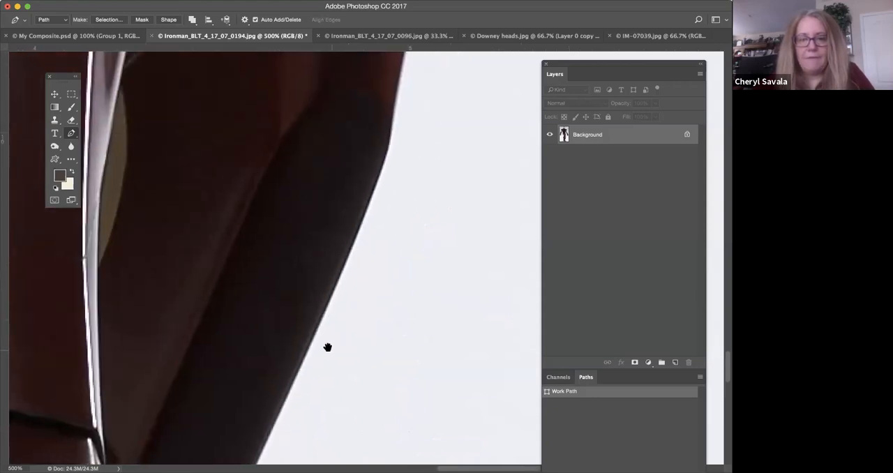
{"action": "scroll", "coordinate": [377, 168], "scroll_direction": "down", "scroll_amount": 3}
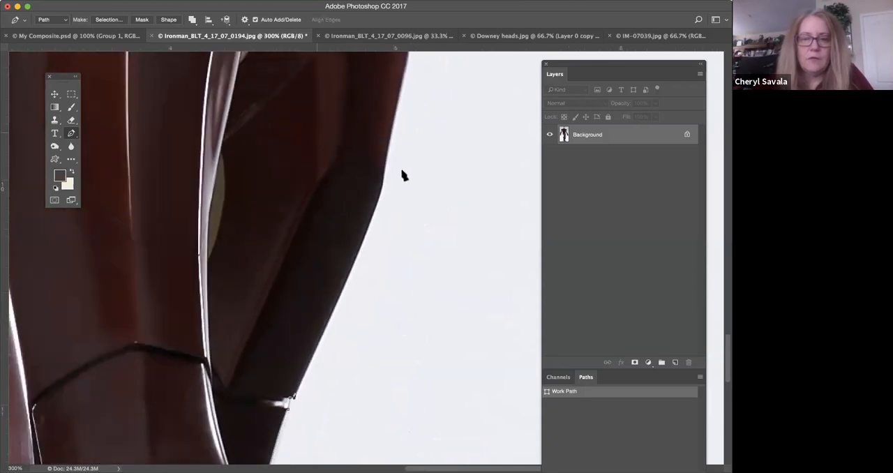
{"action": "left_click_drag", "start_coordinate": [381, 191], "coordinate": [385, 166]}
Continue the path over the top of the far calf and around the dark knee joint to the gold thigh plate.
{"action": "left_click_drag", "start_coordinate": [406, 119], "coordinate": [413, 262]}
{"action": "left_click", "coordinate": [408, 275]}
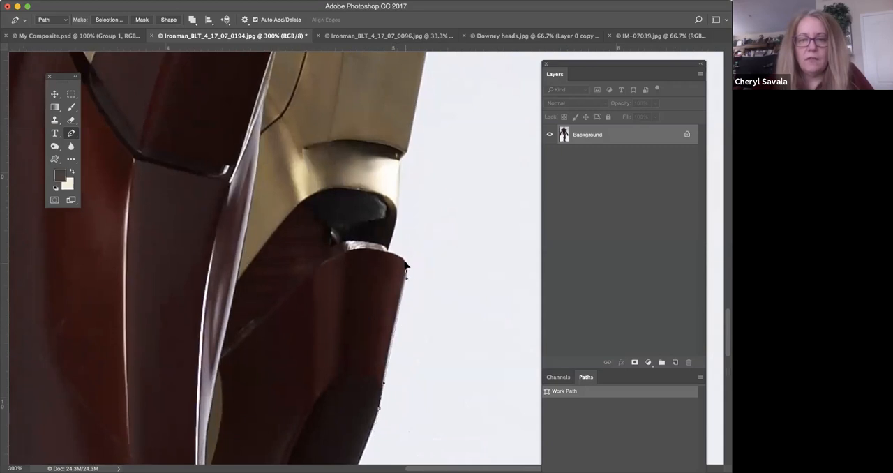
{"action": "left_click", "coordinate": [375, 253]}
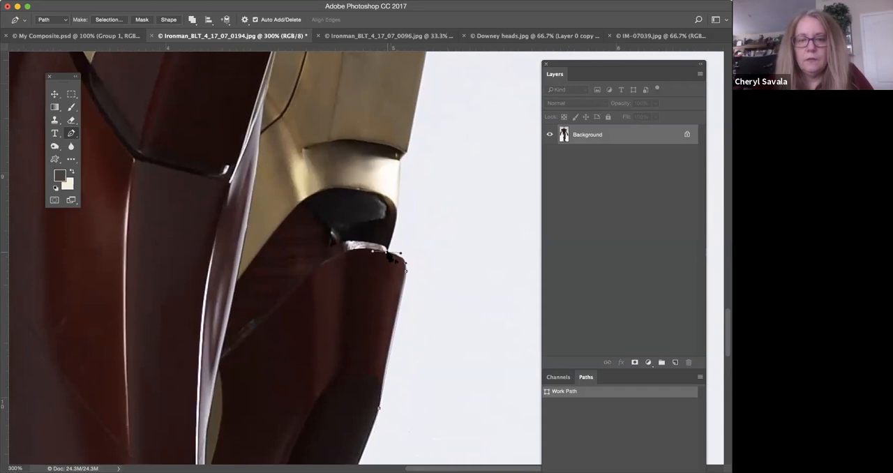
{"action": "left_click_drag", "start_coordinate": [397, 212], "coordinate": [399, 204]}
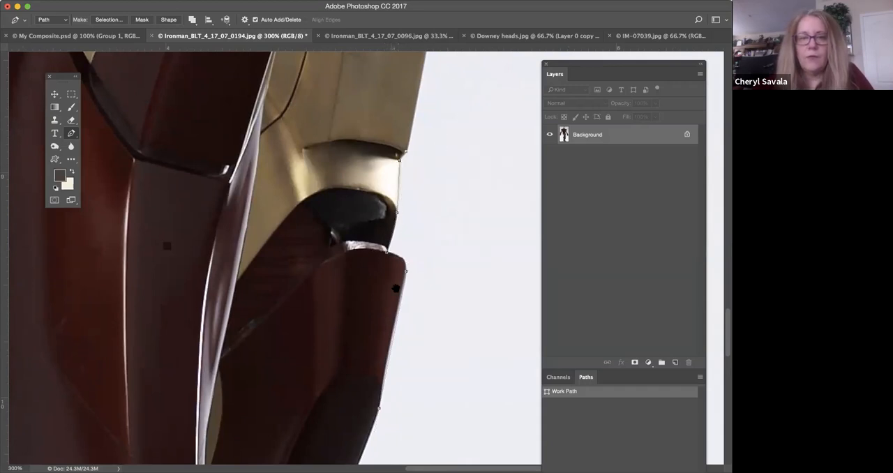
Continue the path up the outer edge of the gold thigh armour to the small tab at its upper corner.
{"action": "scroll", "coordinate": [425, 218], "scroll_direction": "up", "scroll_amount": 5}
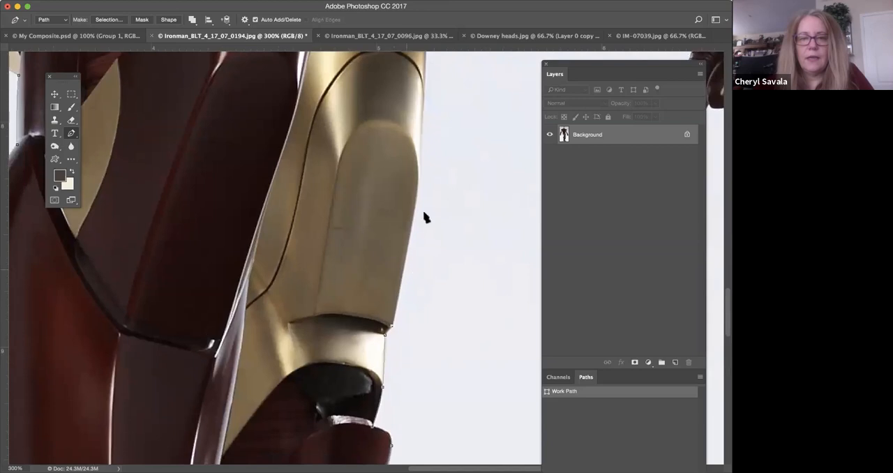
{"action": "left_click", "coordinate": [421, 165]}
{"action": "scroll", "coordinate": [437, 140], "scroll_direction": "up", "scroll_amount": 7}
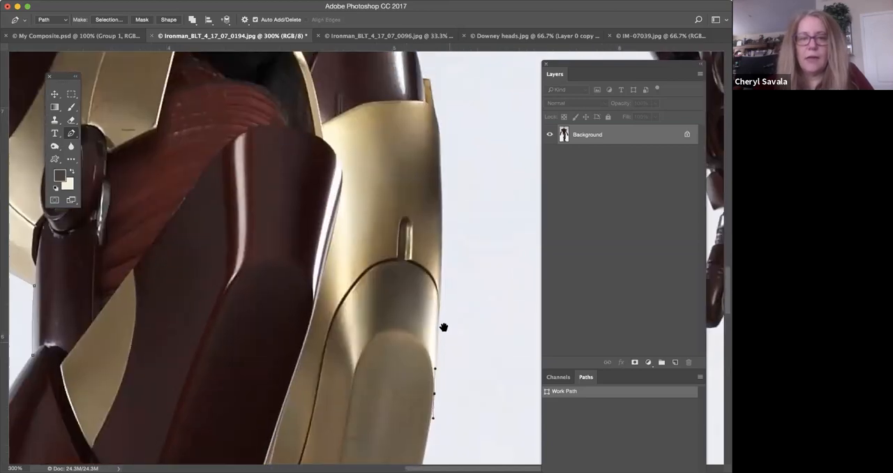
{"action": "left_click", "coordinate": [427, 208]}
{"action": "left_click", "coordinate": [425, 131]}
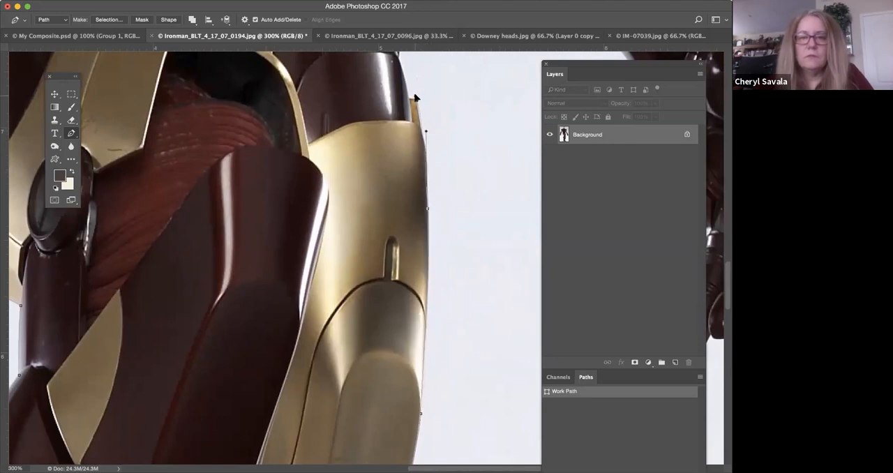
{"action": "left_click", "coordinate": [416, 101]}
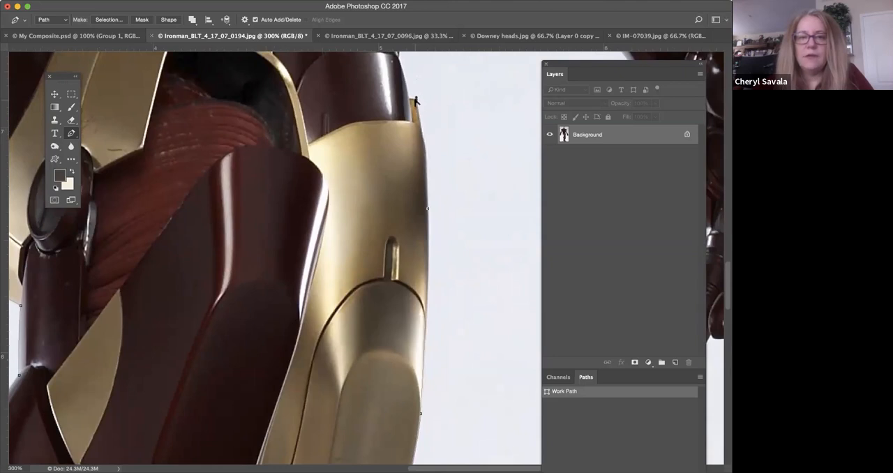
Continue the path from the gold thigh tab up the dark upper-thigh armour to the notch beneath the pointed hip plate.
{"action": "scroll", "coordinate": [412, 98], "scroll_direction": "up", "scroll_amount": 4}
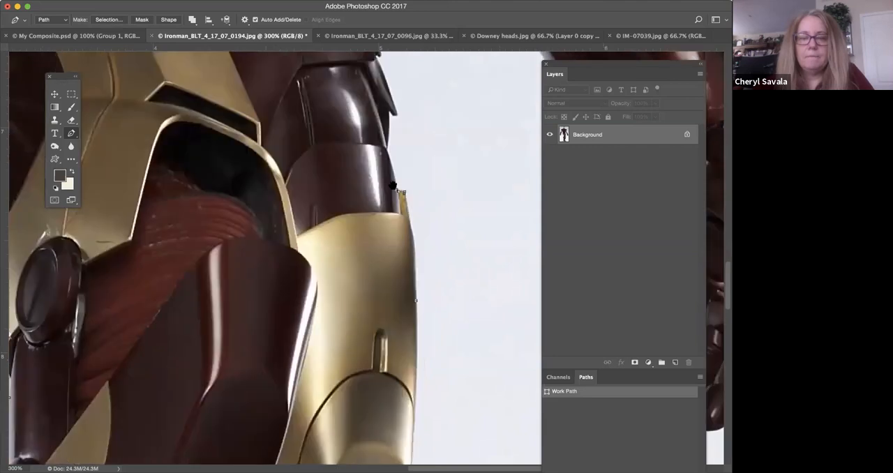
{"action": "key", "text": "super+plus"}
{"action": "key", "text": "super+plus"}
{"action": "key", "text": "super+plus"}
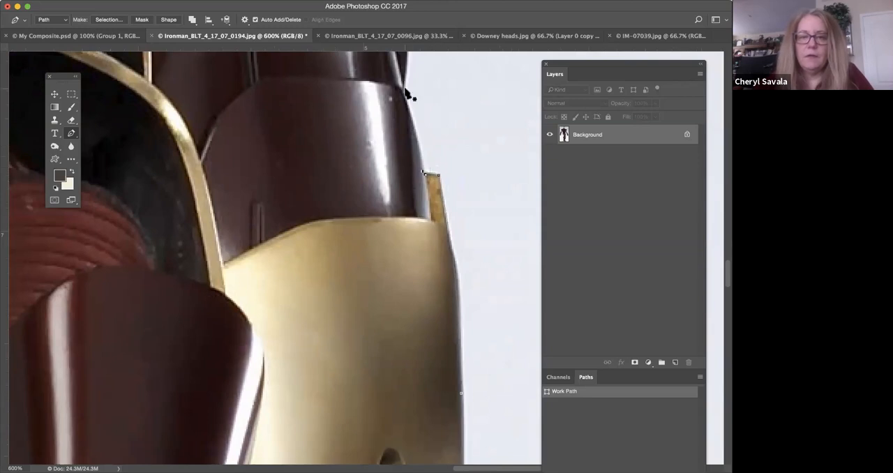
{"action": "left_click", "coordinate": [459, 248]}
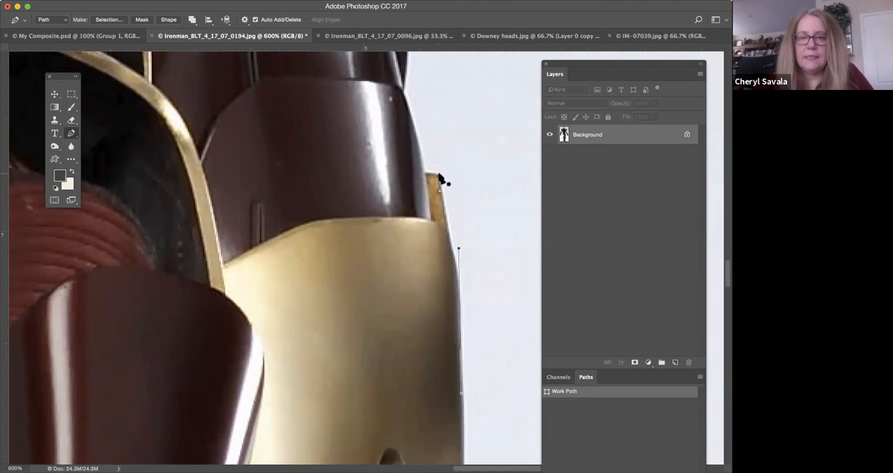
{"action": "key", "text": "ctrl+z"}
{"action": "scroll", "coordinate": [365, 212], "scroll_direction": "up", "scroll_amount": 5}
{"action": "scroll", "coordinate": [365, 213], "scroll_direction": "right", "scroll_amount": 2}
{"action": "left_click_drag", "start_coordinate": [363, 246], "coordinate": [355, 226]}
{"action": "left_click", "coordinate": [363, 240], "text": "alt"}
{"action": "left_click", "coordinate": [365, 163]}
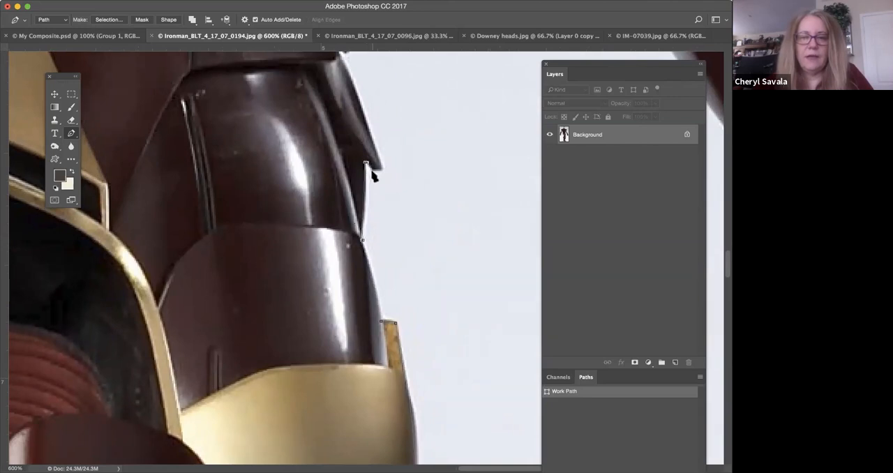
Extend the path up the pointed hip plate's outer edge and around the tip of the overlapping plate above it.
{"action": "scroll", "coordinate": [427, 198], "scroll_direction": "up", "scroll_amount": 5}
{"action": "scroll", "coordinate": [427, 199], "scroll_direction": "left", "scroll_amount": 4}
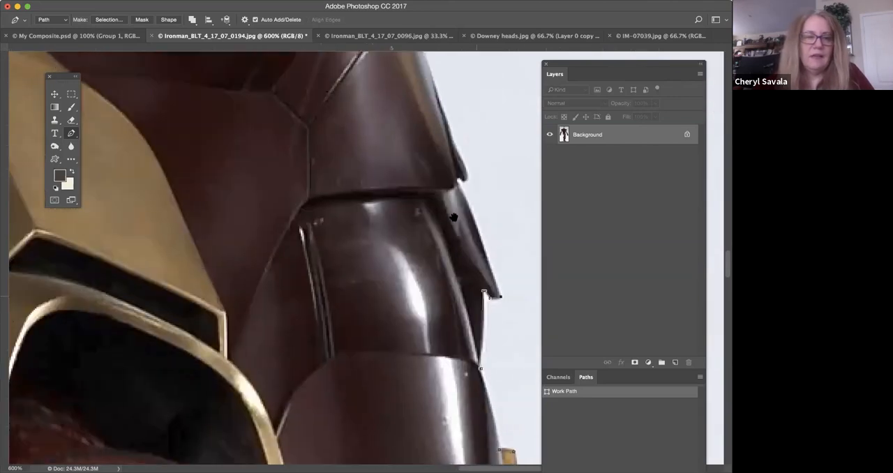
{"action": "key", "text": "super+minus"}
{"action": "key", "text": "super+minus"}
{"action": "key", "text": "super+minus"}
{"action": "key", "text": "super+minus"}
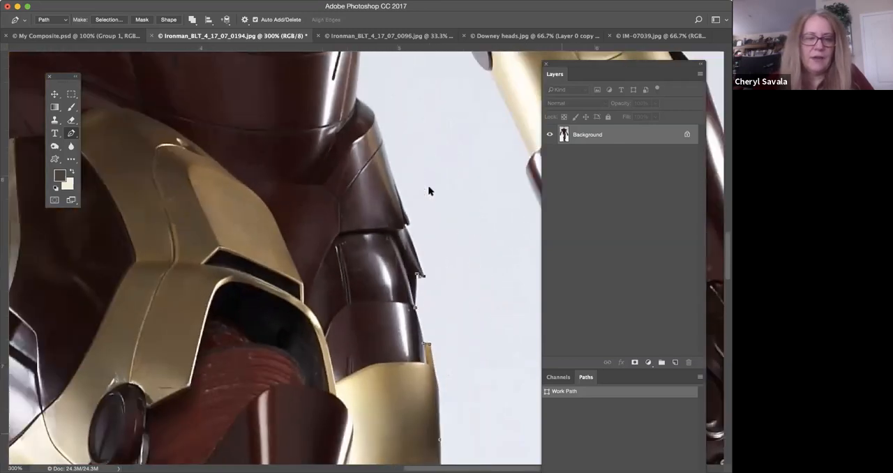
{"action": "key", "text": "super+plus"}
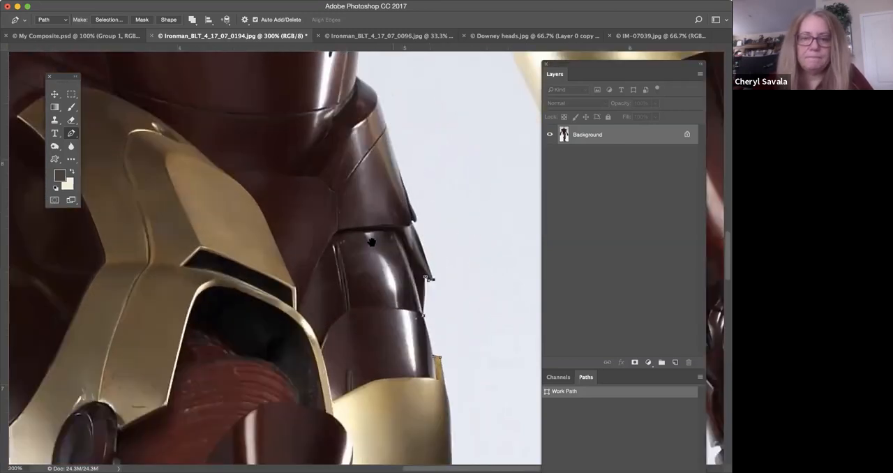
{"action": "scroll", "coordinate": [343, 297], "scroll_direction": "up", "scroll_amount": 5}
{"action": "scroll", "coordinate": [343, 297], "scroll_direction": "right", "scroll_amount": 1}
{"action": "scroll", "coordinate": [342, 279], "scroll_direction": "down", "scroll_amount": 1}
{"action": "key", "text": "super+plus"}
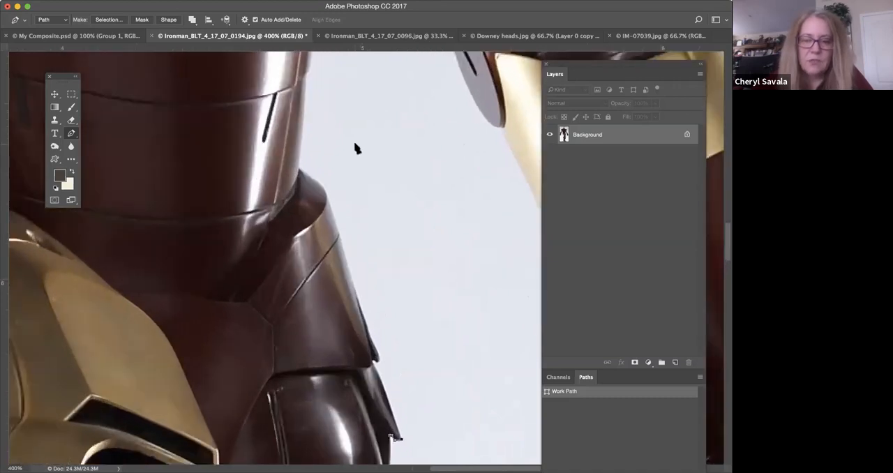
{"action": "left_click_drag", "start_coordinate": [411, 336], "coordinate": [396, 246]}
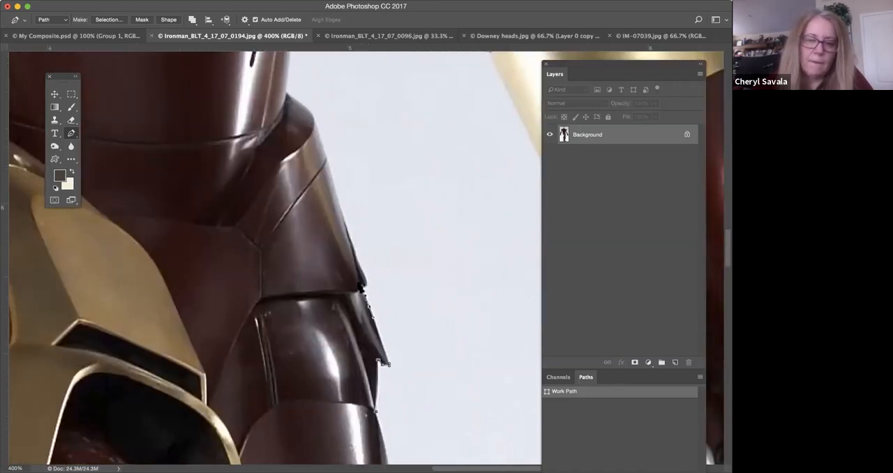
{"action": "mouse_move", "coordinate": [359, 287]}
{"action": "left_mouse_down"}
{"action": "mouse_move", "coordinate": [369, 288]}
{"action": "mouse_move", "coordinate": [359, 271]}
{"action": "left_mouse_up"}
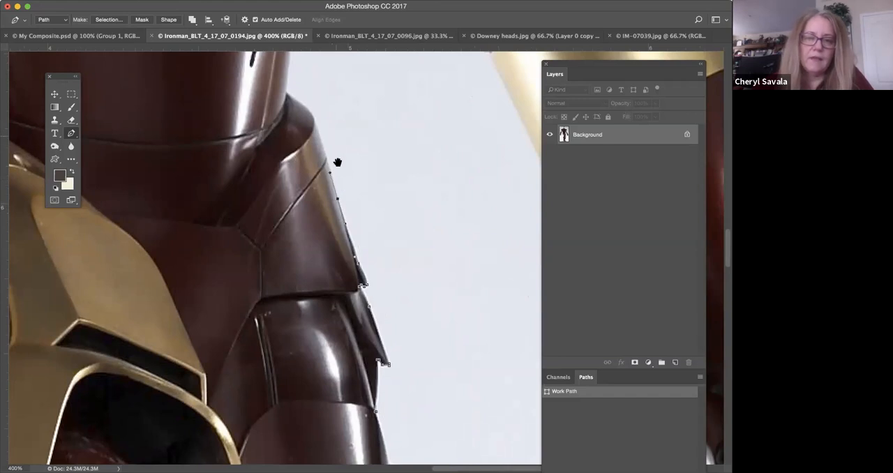
Curve the path over the rounded top of the far hip armour to the corner where it meets the waist.
{"action": "left_click_drag", "start_coordinate": [336, 139], "coordinate": [364, 252]}
{"action": "left_click", "coordinate": [347, 239]}
{"action": "left_click", "coordinate": [337, 221]}
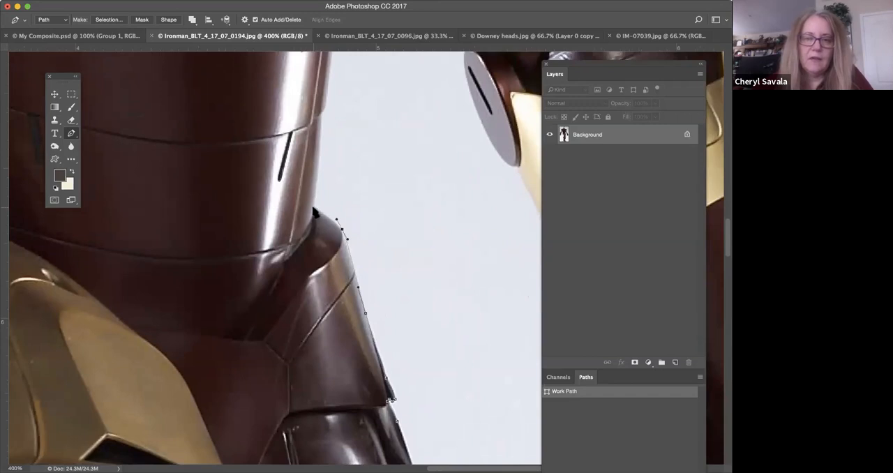
{"action": "left_click_drag", "start_coordinate": [354, 159], "coordinate": [353, 243]}
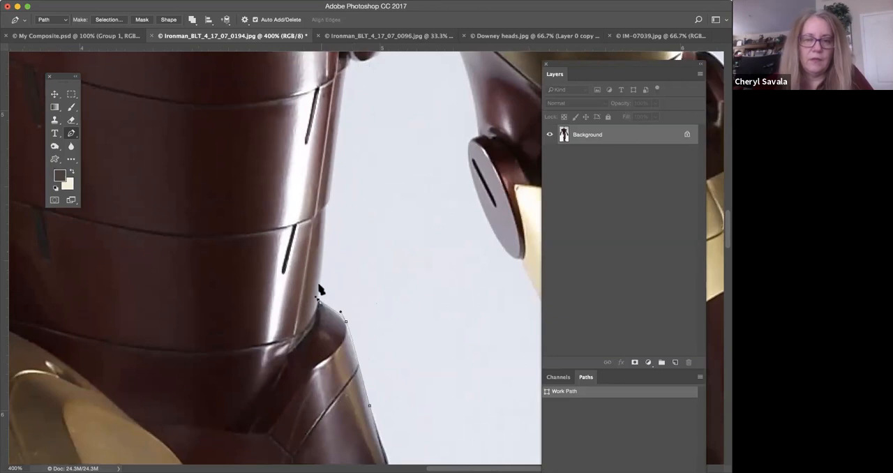
Continue the path up the outer edge of the waist segments to the lower tip of the chest plate.
{"action": "left_click", "coordinate": [326, 207]}
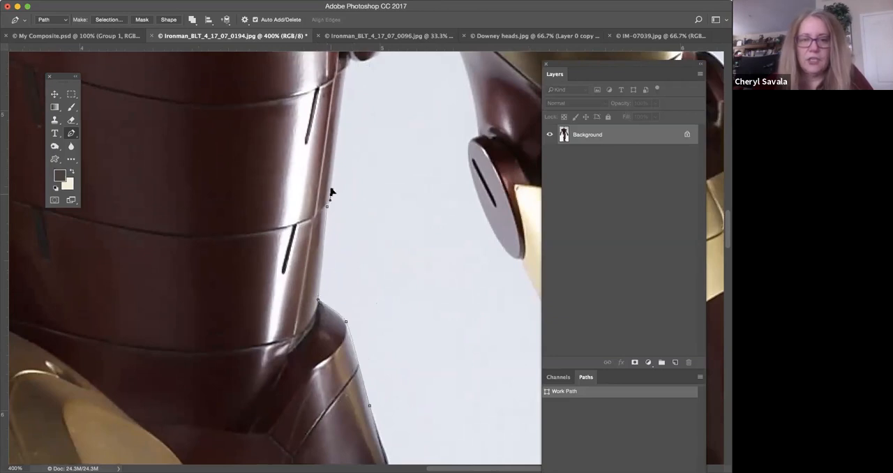
{"action": "left_click_drag", "start_coordinate": [356, 113], "coordinate": [368, 187]}
{"action": "left_click", "coordinate": [353, 158]}
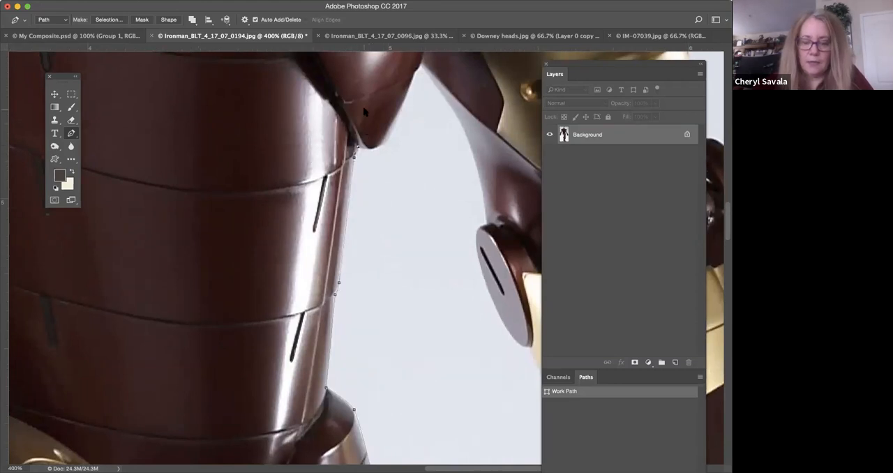
Trace the chest plate's curved lower edge across the torso and close the path at the opposite waist corner.
{"action": "key", "text": "super+minus"}
{"action": "key", "text": "super+minus"}
{"action": "left_click_drag", "start_coordinate": [399, 184], "coordinate": [439, 208]}
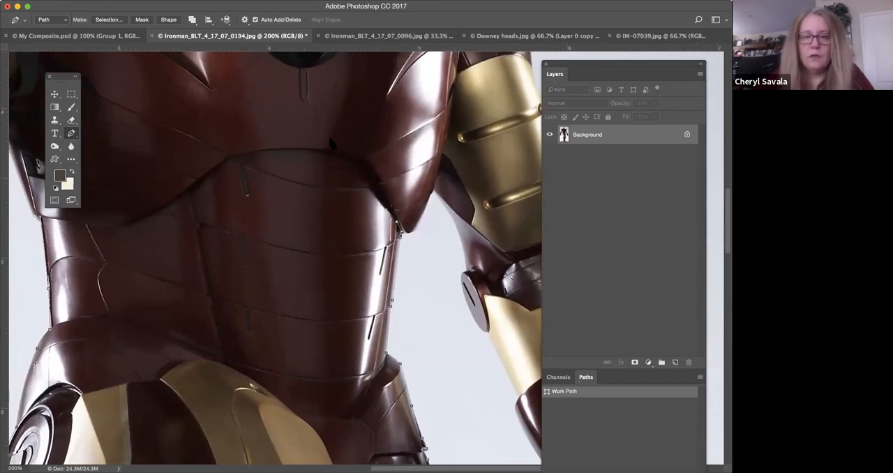
{"action": "left_click_drag", "start_coordinate": [340, 153], "coordinate": [299, 147]}
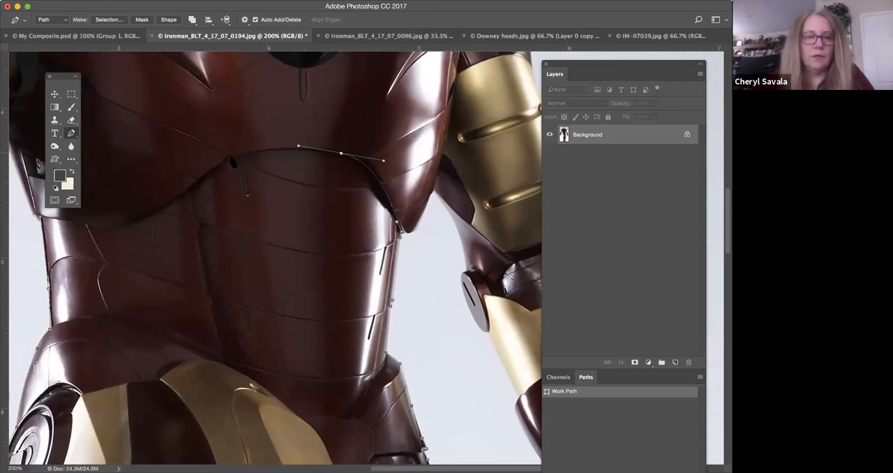
{"action": "left_click_drag", "start_coordinate": [229, 155], "coordinate": [218, 160]}
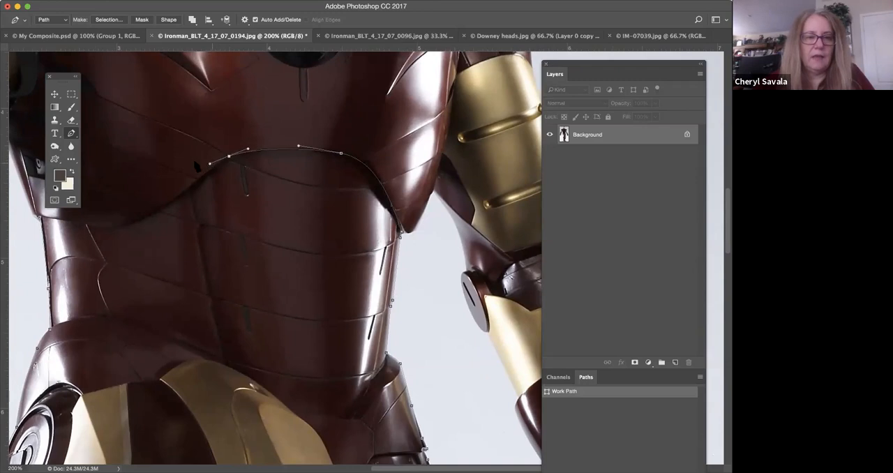
{"action": "scroll", "coordinate": [339, 169], "scroll_direction": "left", "scroll_amount": 5}
{"action": "left_click_drag", "start_coordinate": [290, 214], "coordinate": [246, 214]}
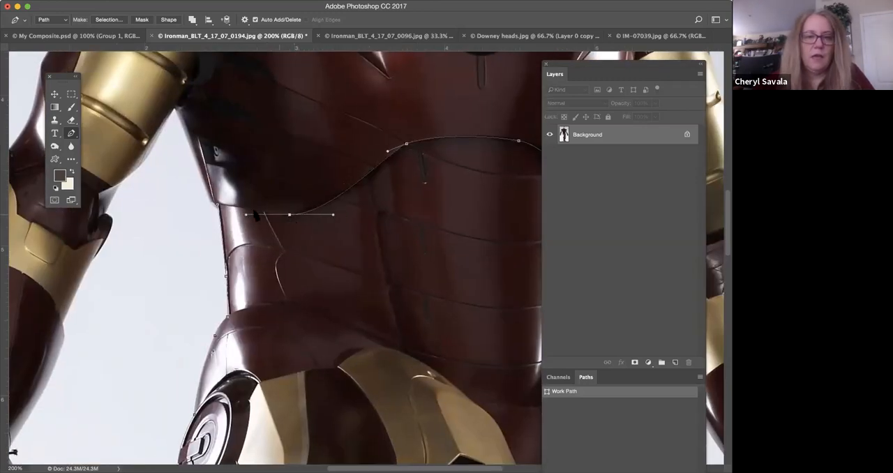
{"action": "left_click", "coordinate": [290, 214], "text": "alt"}
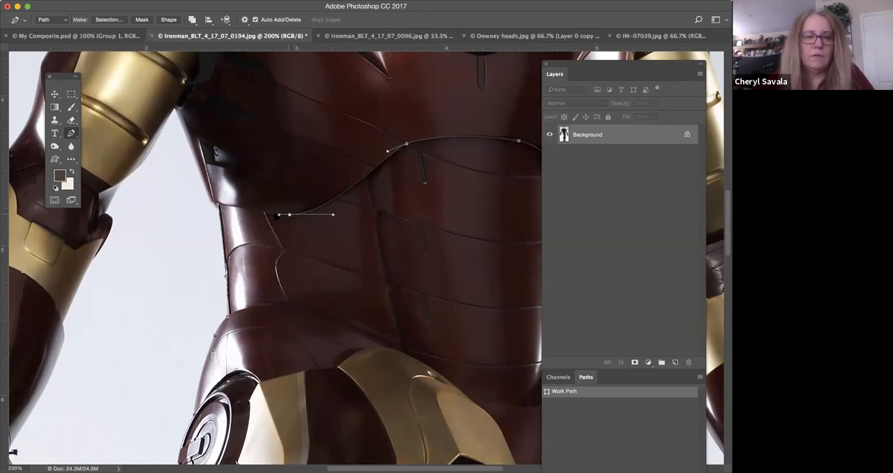
{"action": "left_click", "coordinate": [218, 206]}
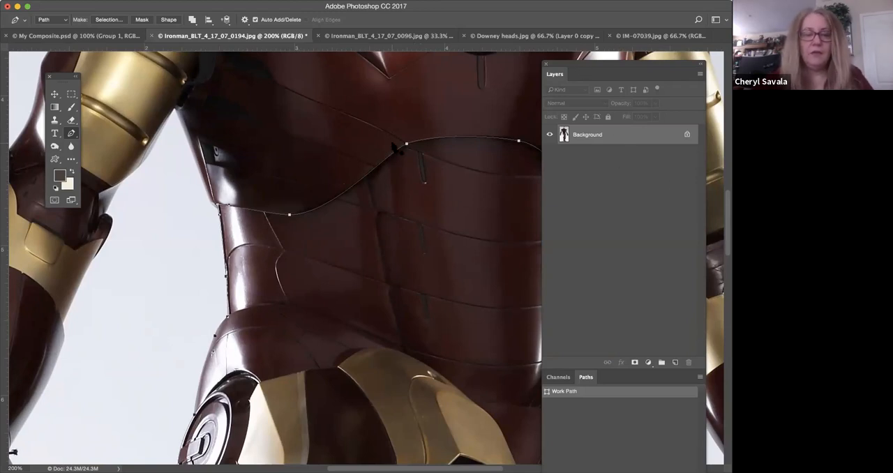
Examine the closed path around the waist, hips and legs for accuracy.
{"action": "key", "text": "super+minus"}
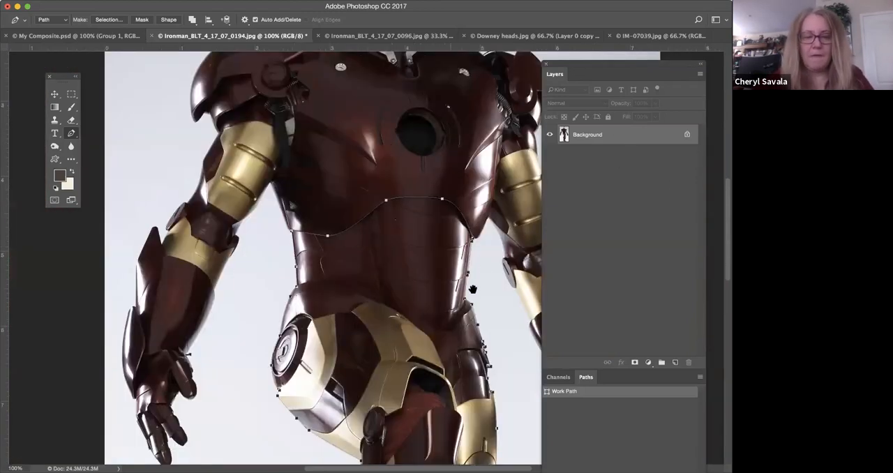
{"action": "left_click_drag", "start_coordinate": [427, 198], "coordinate": [418, 184]}
{"action": "scroll", "coordinate": [419, 184], "scroll_direction": "down", "scroll_amount": 5}
{"action": "scroll", "coordinate": [419, 184], "scroll_direction": "right", "scroll_amount": 3}
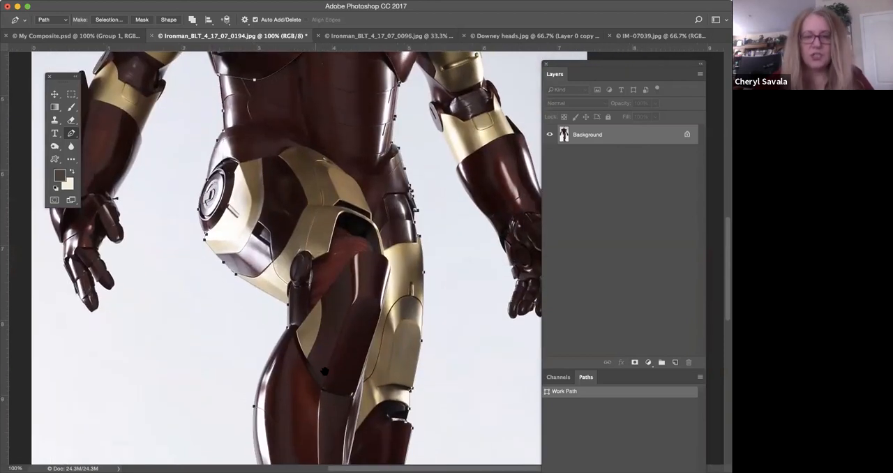
{"action": "scroll", "coordinate": [319, 253], "scroll_direction": "down", "scroll_amount": 5}
{"action": "scroll", "coordinate": [319, 252], "scroll_direction": "right", "scroll_amount": 1}
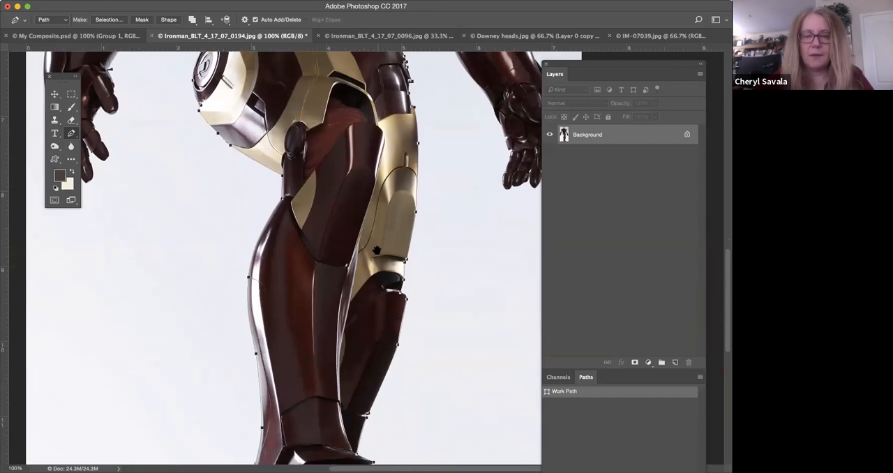
{"action": "scroll", "coordinate": [375, 300], "scroll_direction": "up", "scroll_amount": 5}
{"action": "scroll", "coordinate": [374, 300], "scroll_direction": "right", "scroll_amount": 1}
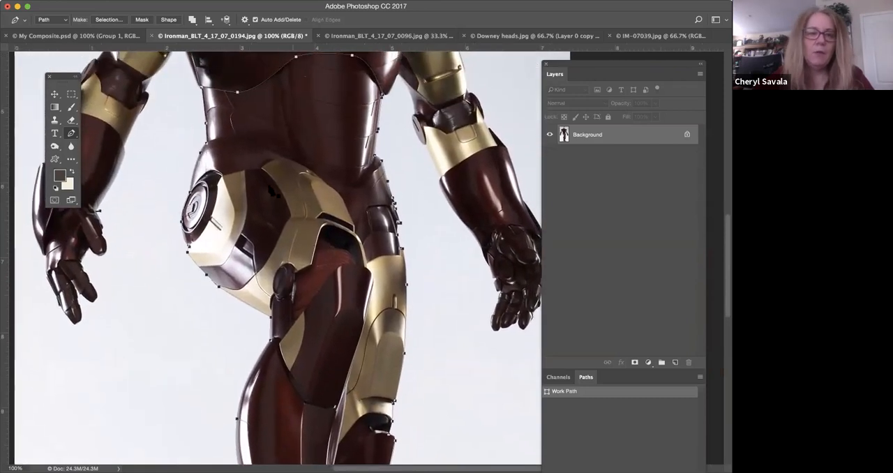
{"action": "scroll", "coordinate": [319, 195], "scroll_direction": "up", "scroll_amount": 4}
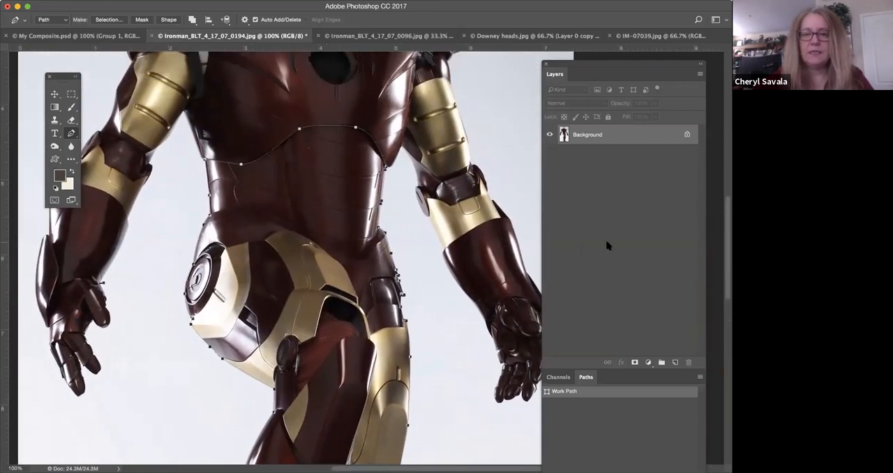
Unlock the Background layer, then add a layer mask and a vector mask from the work path to isolate the lower body.
{"action": "left_click", "coordinate": [687, 135]}
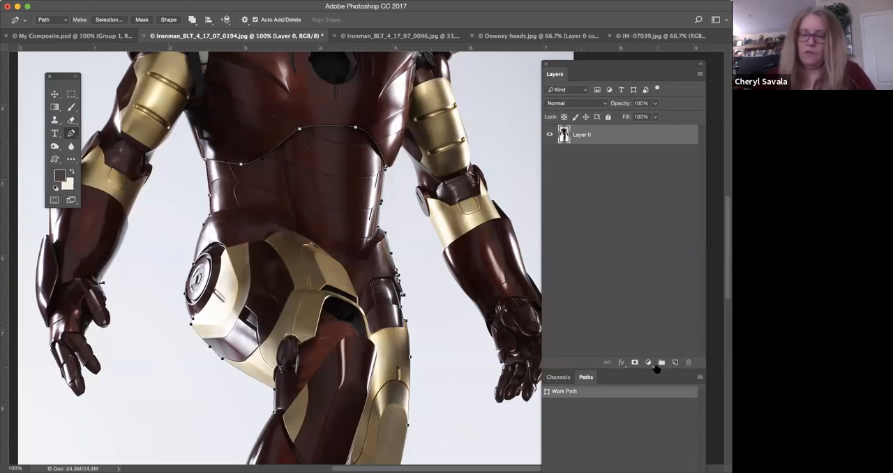
{"action": "left_click_drag", "start_coordinate": [617, 64], "coordinate": [617, 28]}
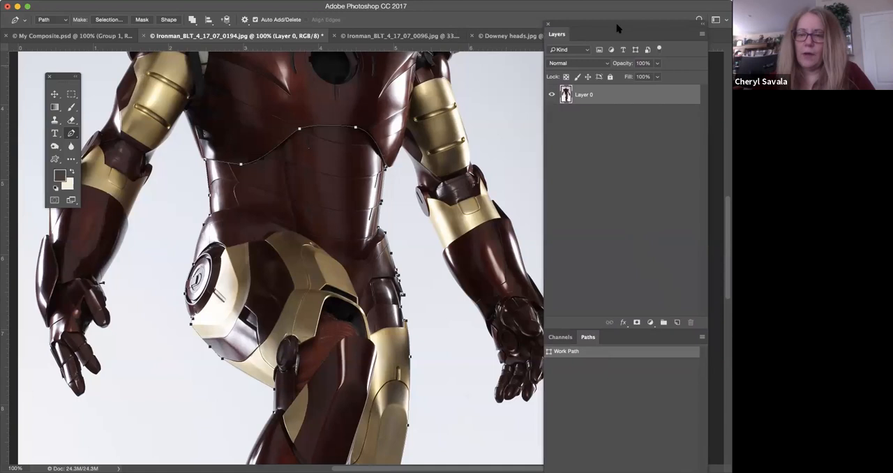
{"action": "left_click", "coordinate": [636, 323]}
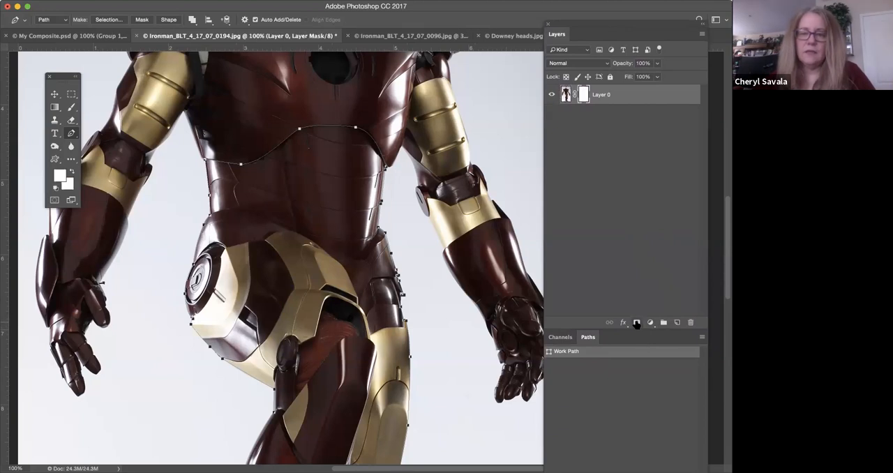
{"action": "left_click", "coordinate": [636, 323]}
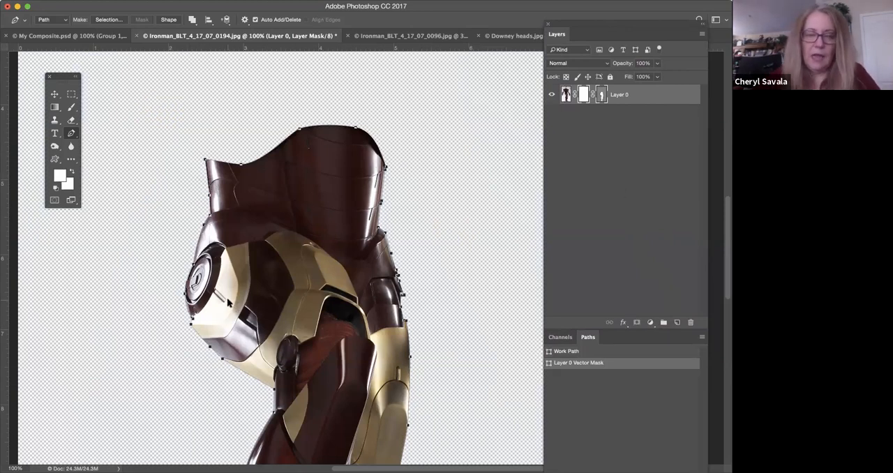
Adjust the vector mask's anchor point where the waist meets the far hip armour and check the whole cutout.
{"action": "key", "text": "super+plus"}
{"action": "key", "text": "super+plus"}
{"action": "key", "text": "super+plus"}
{"action": "left_click_drag", "start_coordinate": [420, 186], "coordinate": [417, 233]}
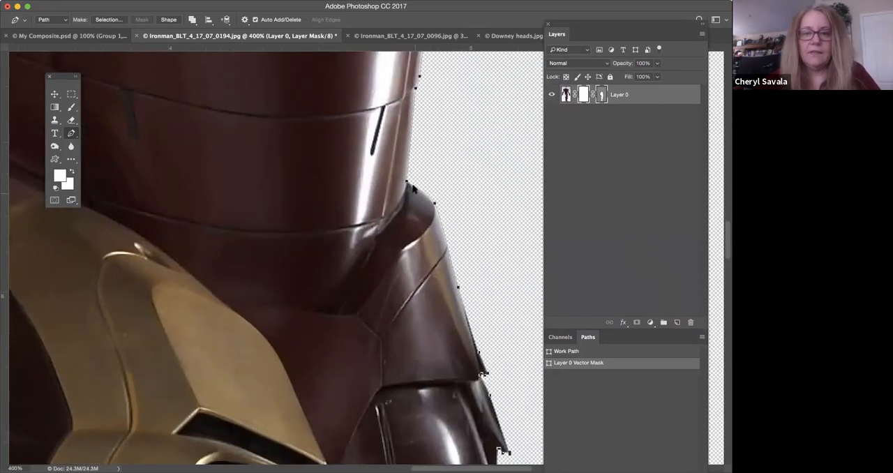
{"action": "mouse_move", "coordinate": [407, 183]}
{"action": "left_mouse_down"}
{"action": "mouse_move", "coordinate": [397, 206]}
{"action": "mouse_move", "coordinate": [407, 182]}
{"action": "left_mouse_up"}
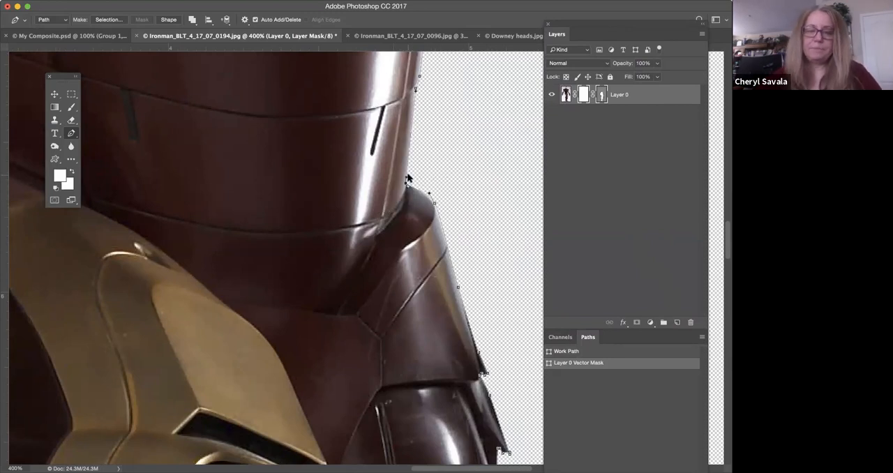
{"action": "scroll", "coordinate": [408, 180], "scroll_direction": "down", "scroll_amount": 6}
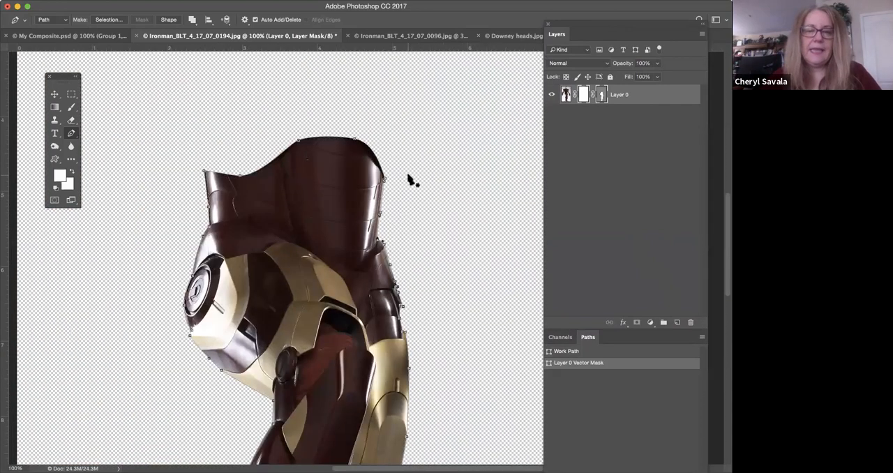
{"action": "scroll", "coordinate": [408, 180], "scroll_direction": "down", "scroll_amount": 1}
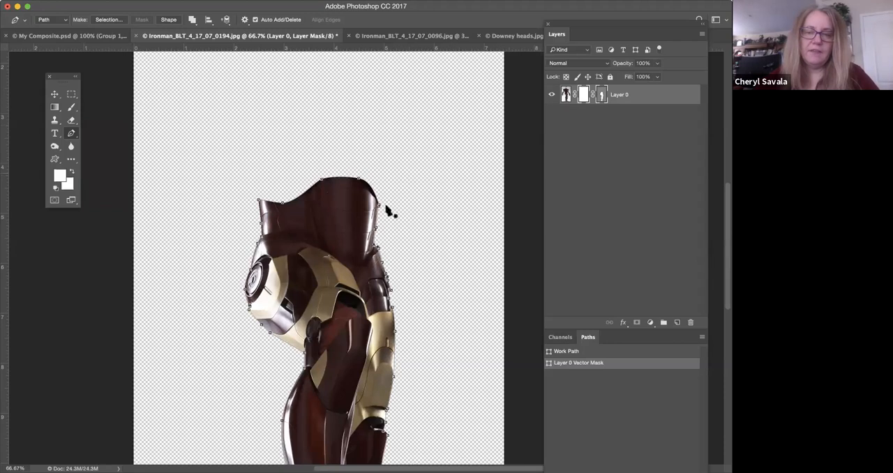
{"action": "left_click_drag", "start_coordinate": [371, 235], "coordinate": [316, 107]}
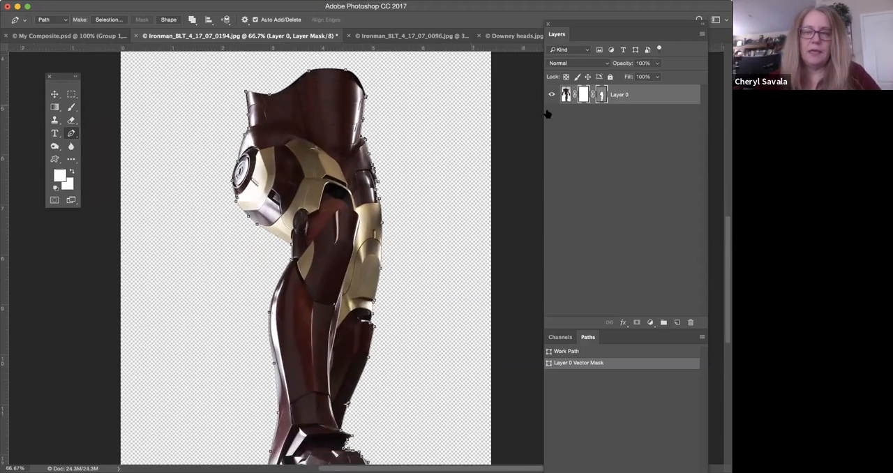
{"action": "key", "text": "super+minus"}
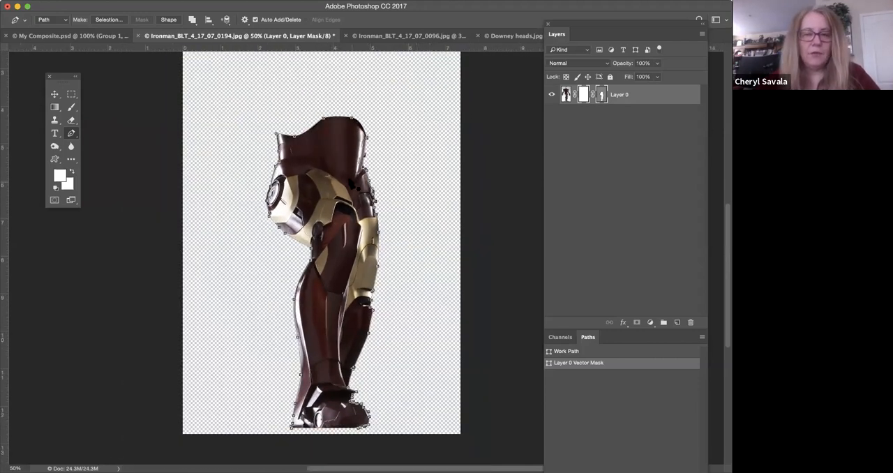
In Ironman_BLT_4_17_07_0096.jpg, add a layer mask and a vector mask from Path 1 to cut the full figure out of its background.
{"action": "left_click", "coordinate": [387, 36]}
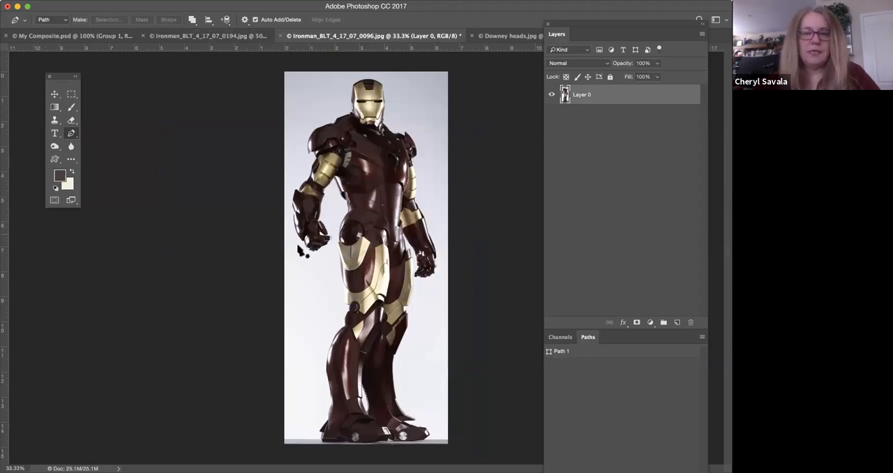
{"action": "left_click", "coordinate": [582, 356]}
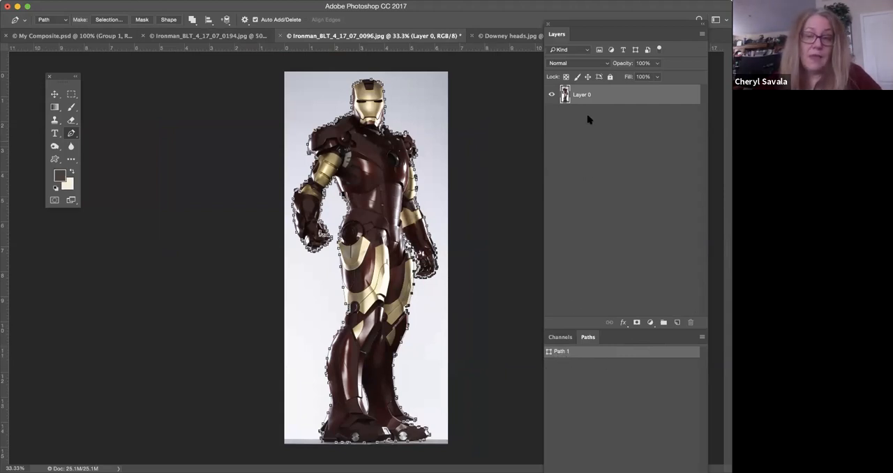
{"action": "left_click", "coordinate": [637, 323]}
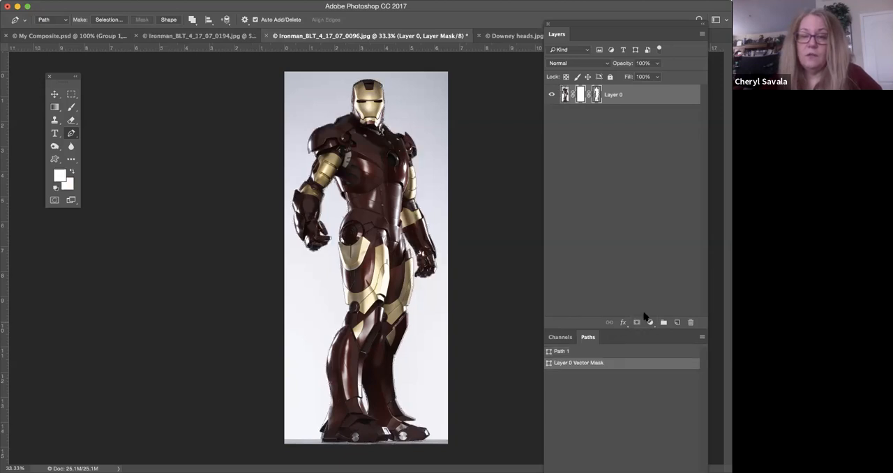
{"action": "left_click", "coordinate": [636, 322]}
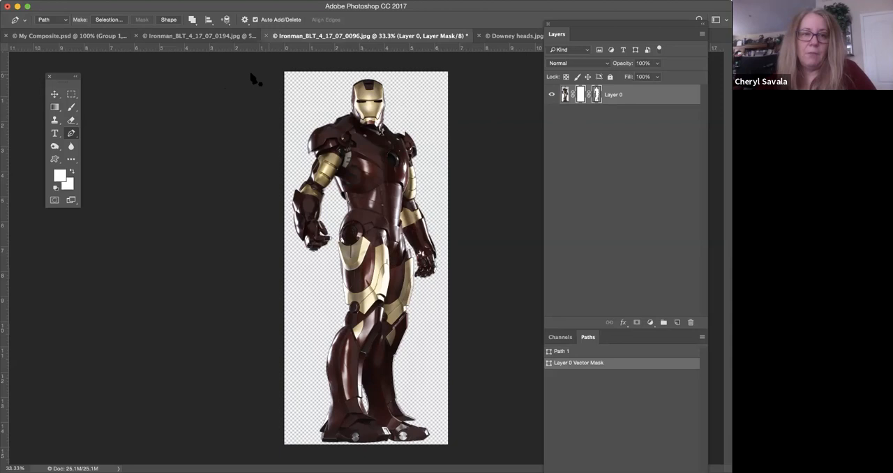
Switch to Downey heads.jpg and set the layer visibility so that only Layer 0 copy 2 is shown.
{"action": "left_click", "coordinate": [204, 36]}
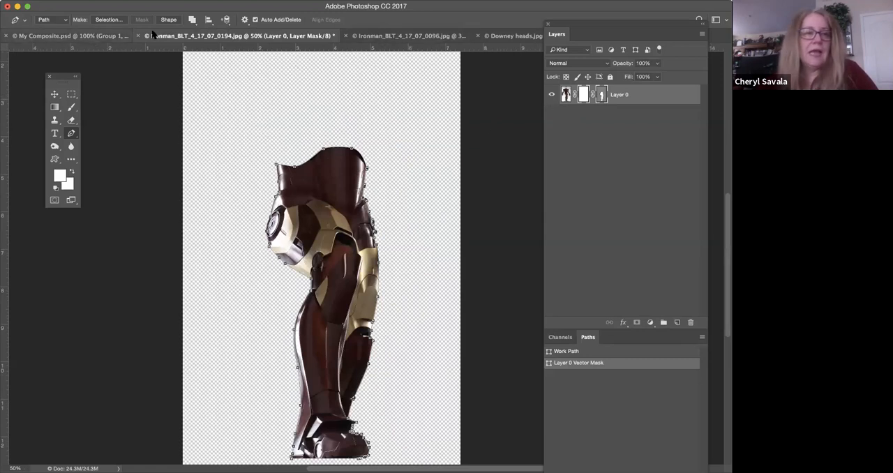
{"action": "left_click", "coordinate": [517, 36]}
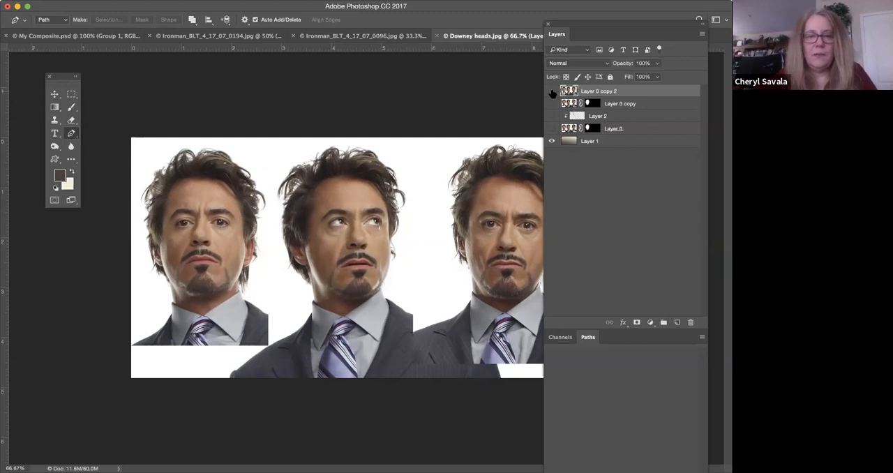
{"action": "left_click", "coordinate": [552, 92]}
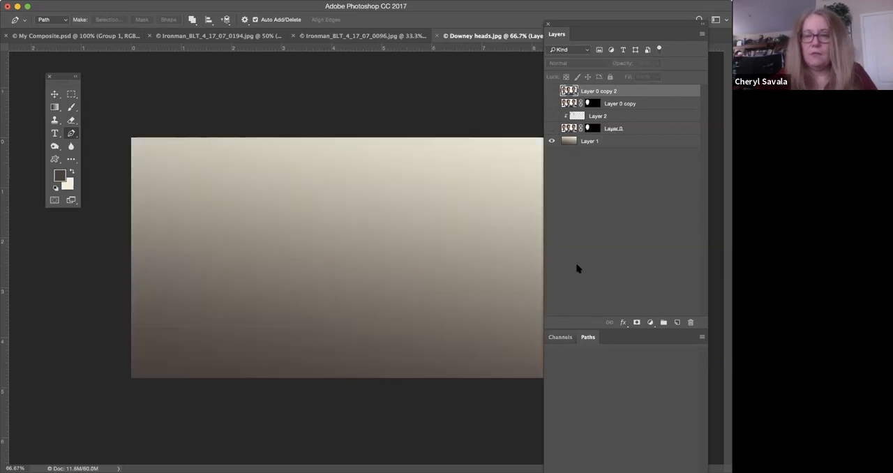
{"action": "left_click", "coordinate": [552, 91]}
{"action": "left_click", "coordinate": [552, 142]}
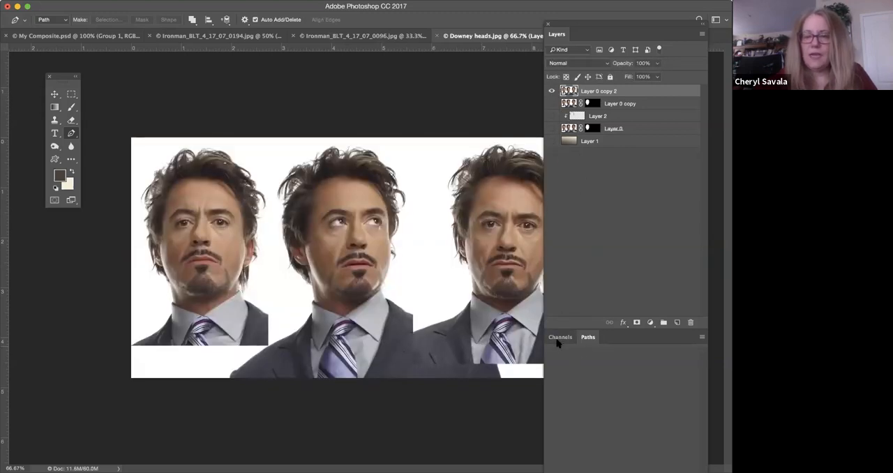
Compare the Red, Green and Blue channels of the heads for contrast between the hair and the white background.
{"action": "left_click", "coordinate": [558, 337]}
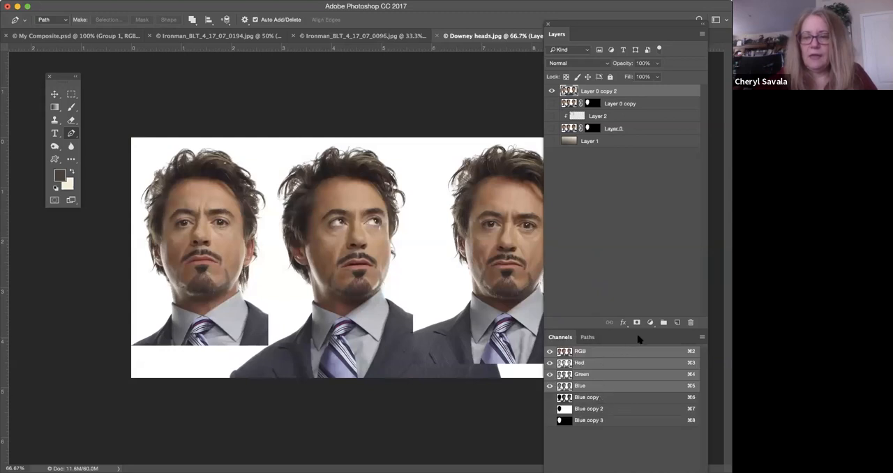
{"action": "left_click_drag", "start_coordinate": [611, 28], "coordinate": [604, 6]}
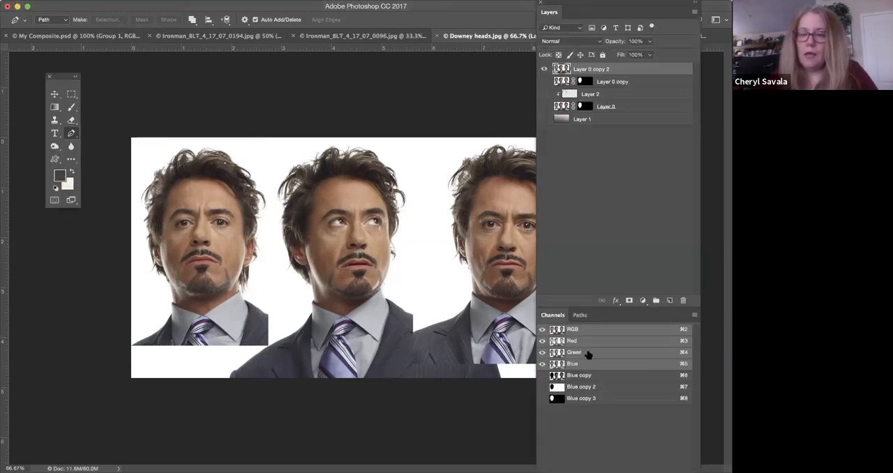
{"action": "left_click", "coordinate": [589, 342]}
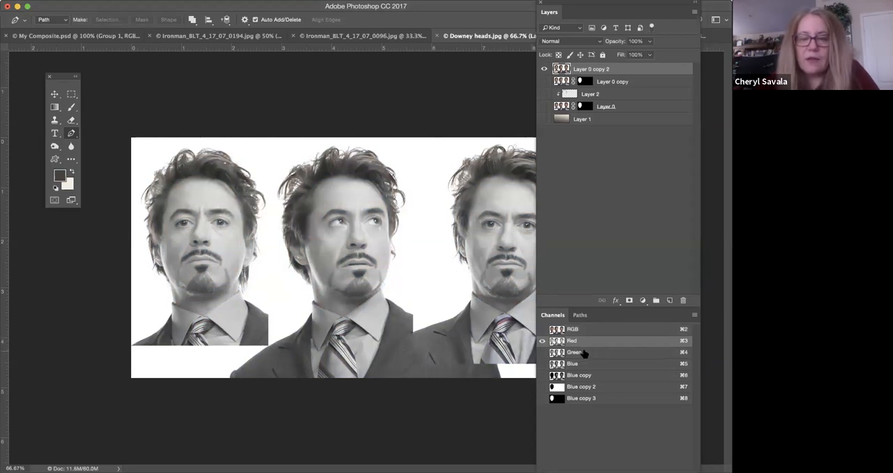
{"action": "left_click", "coordinate": [578, 354]}
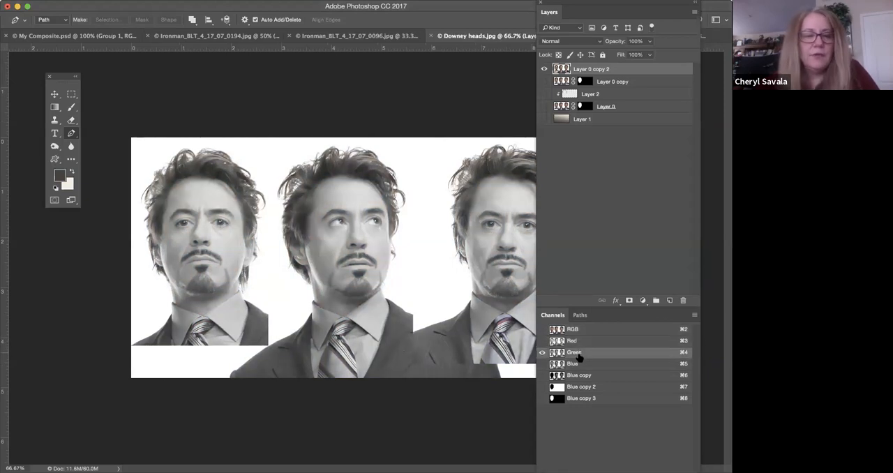
{"action": "left_click", "coordinate": [575, 364]}
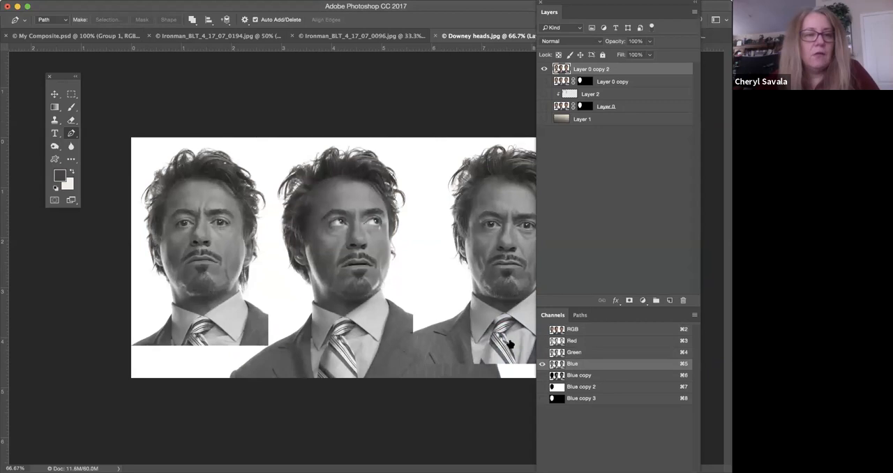
{"action": "left_click", "coordinate": [71, 95]}
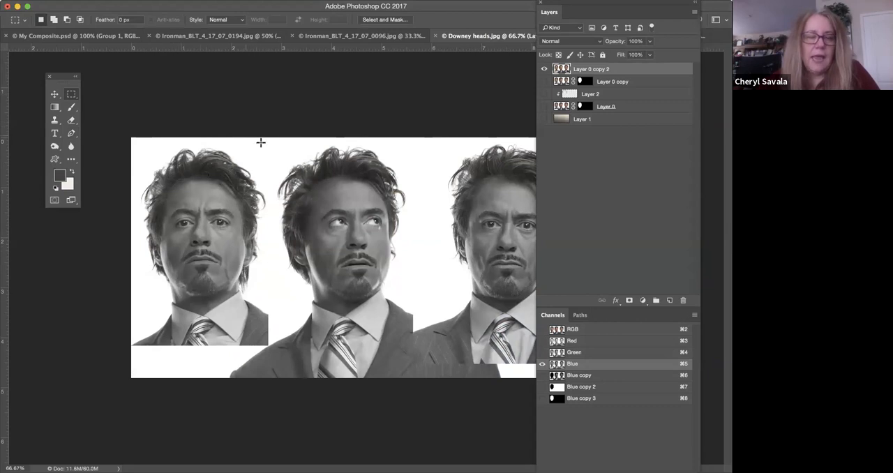
{"action": "left_click", "coordinate": [581, 354]}
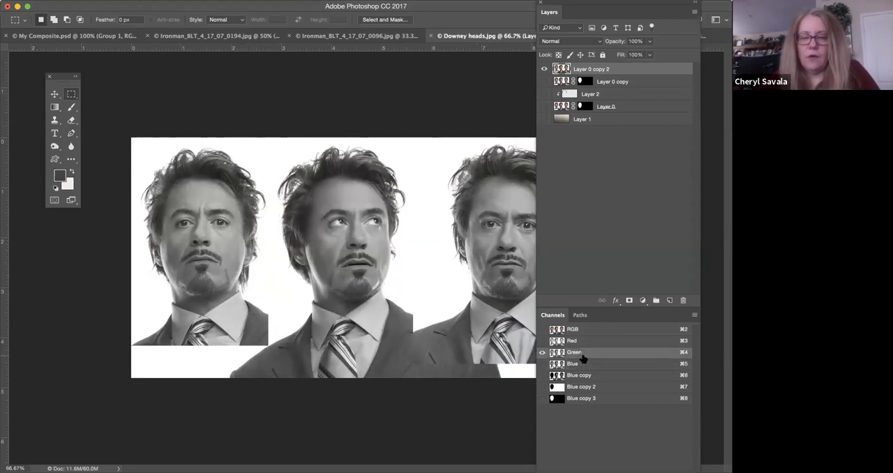
{"action": "left_click", "coordinate": [586, 341]}
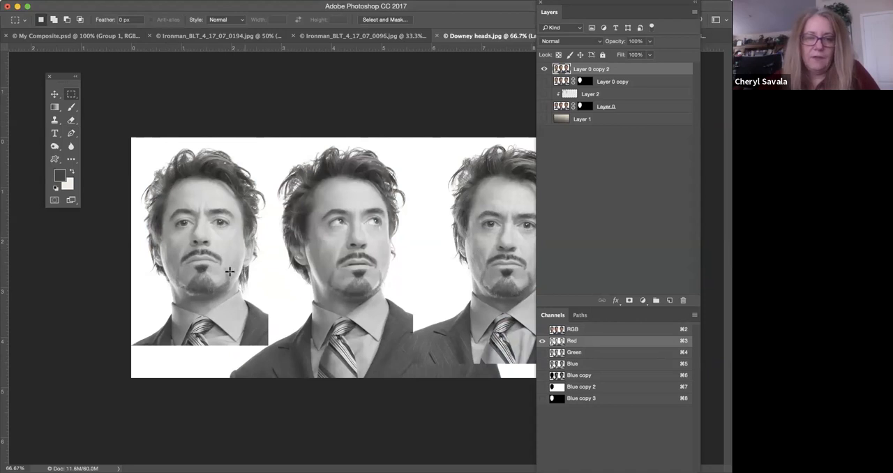
{"action": "left_click", "coordinate": [576, 353]}
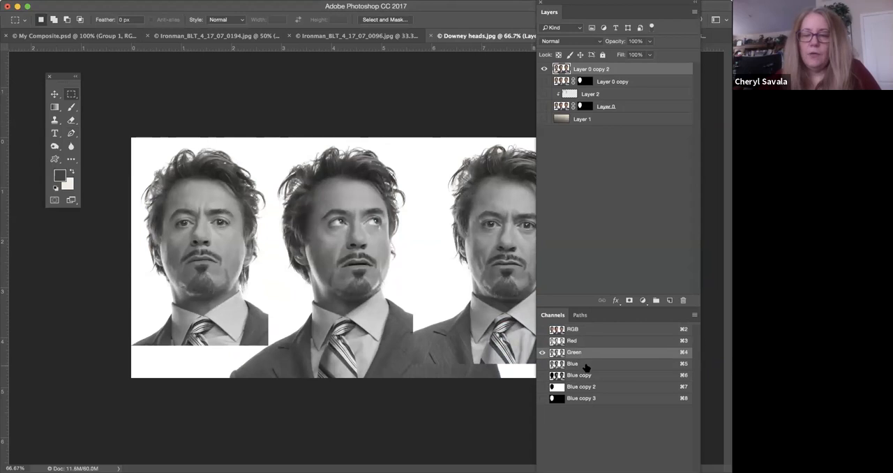
{"action": "left_click", "coordinate": [583, 365]}
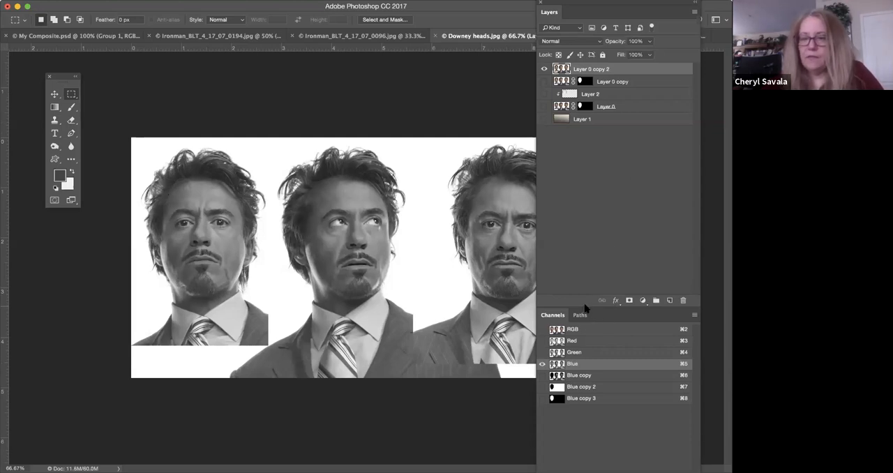
Duplicate the Blue channel and darken the first head's face and hair with the Burn tool, using the Shadows range at 20% exposure.
{"action": "left_click_drag", "start_coordinate": [585, 308], "coordinate": [669, 368]}
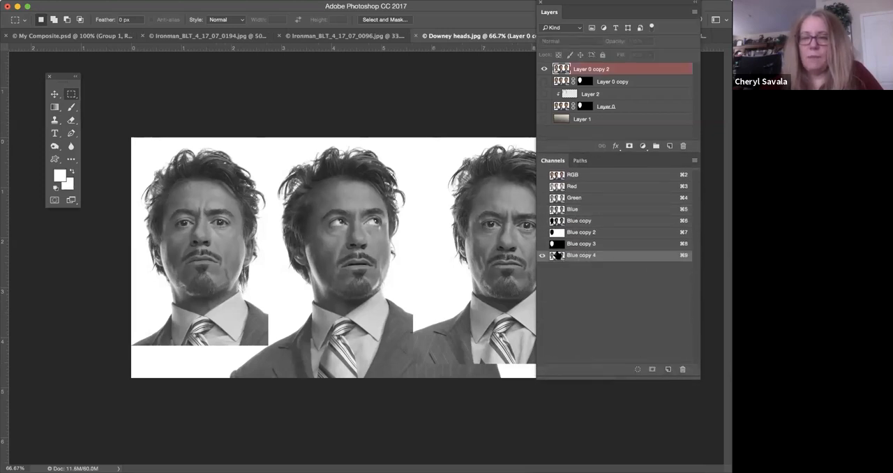
{"action": "left_click", "coordinate": [72, 121]}
{"action": "left_click", "coordinate": [54, 147]}
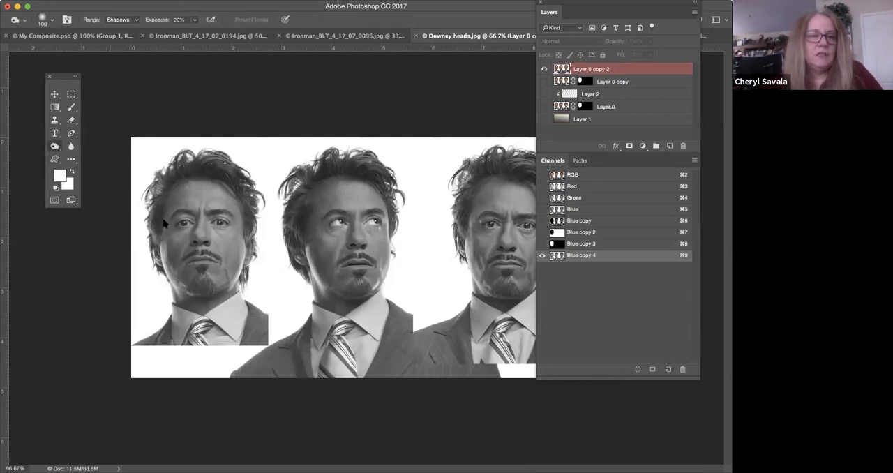
{"action": "mouse_move", "coordinate": [168, 241]}
{"action": "left_mouse_down"}
{"action": "mouse_move", "coordinate": [166, 276]}
{"action": "mouse_move", "coordinate": [178, 230]}
{"action": "mouse_move", "coordinate": [188, 258]}
{"action": "left_mouse_up"}
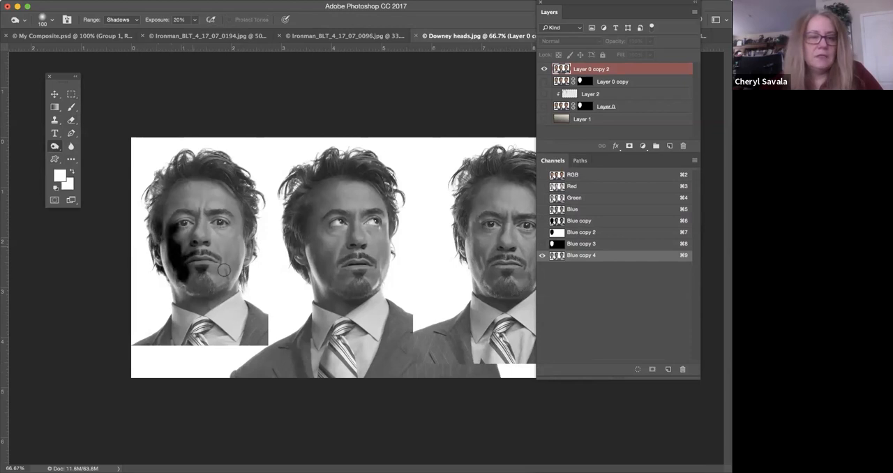
Lighten the background around the first head's hair with the Dodge tool, using the Highlights range at 78% exposure.
{"action": "left_click", "coordinate": [57, 147]}
{"action": "left_click", "coordinate": [89, 145]}
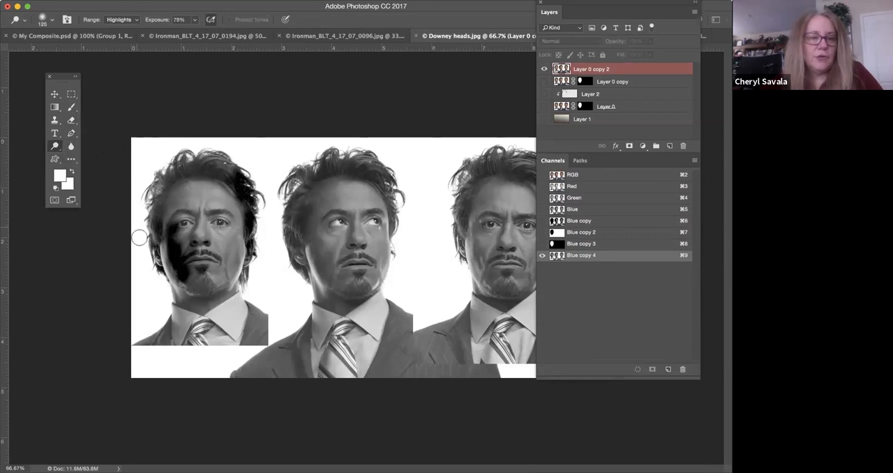
{"action": "mouse_move", "coordinate": [146, 186]}
{"action": "left_mouse_down"}
{"action": "mouse_move", "coordinate": [172, 156]}
{"action": "mouse_move", "coordinate": [164, 161]}
{"action": "mouse_move", "coordinate": [202, 145]}
{"action": "mouse_move", "coordinate": [242, 159]}
{"action": "mouse_move", "coordinate": [272, 190]}
{"action": "mouse_move", "coordinate": [252, 296]}
{"action": "left_mouse_up"}
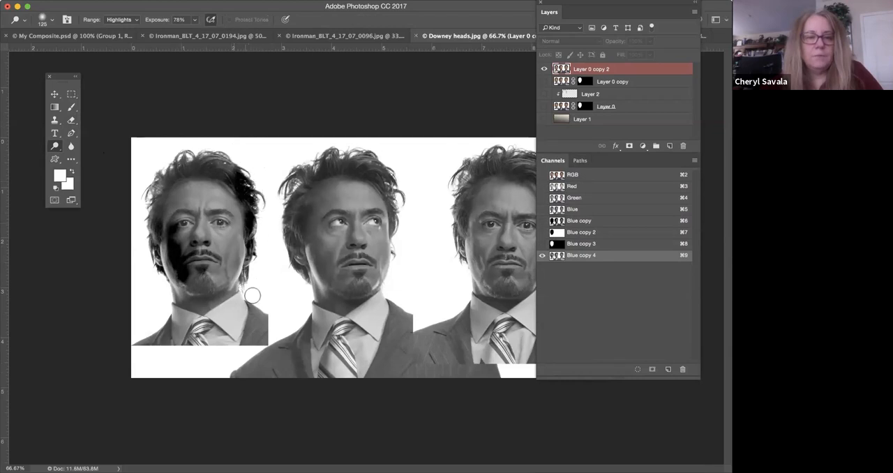
Set up a size 30 brush and sample a dark grey from the hair beside the first head's jaw.
{"action": "left_click", "coordinate": [72, 106]}
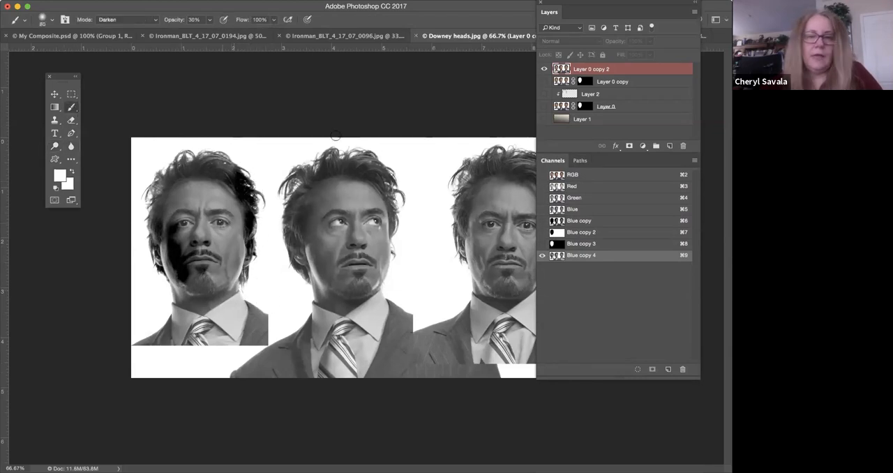
{"action": "key", "text": "super+plus"}
{"action": "key", "text": "super+plus"}
{"action": "key", "text": "super+plus"}
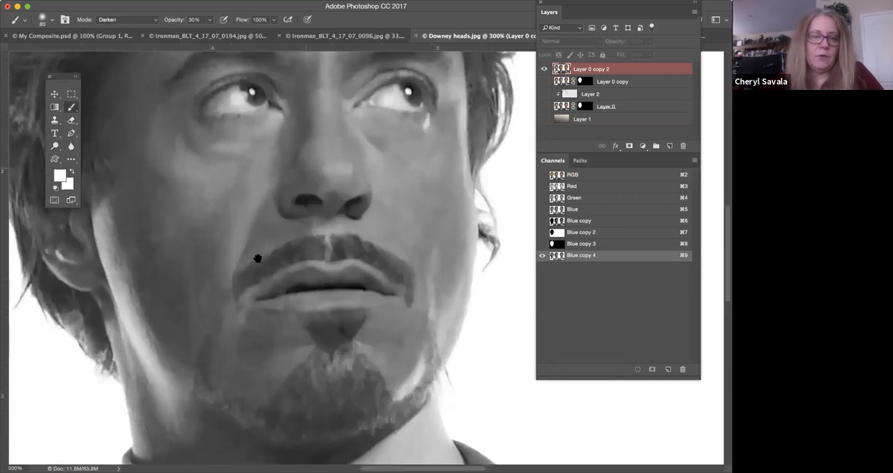
{"action": "left_click_drag", "start_coordinate": [166, 233], "coordinate": [413, 192]}
{"action": "left_click_drag", "start_coordinate": [163, 202], "coordinate": [457, 100]}
{"action": "mouse_move", "coordinate": [381, 210]}
{"action": "left_mouse_down"}
{"action": "mouse_move", "coordinate": [391, 205]}
{"action": "mouse_move", "coordinate": [399, 228]}
{"action": "left_mouse_up"}
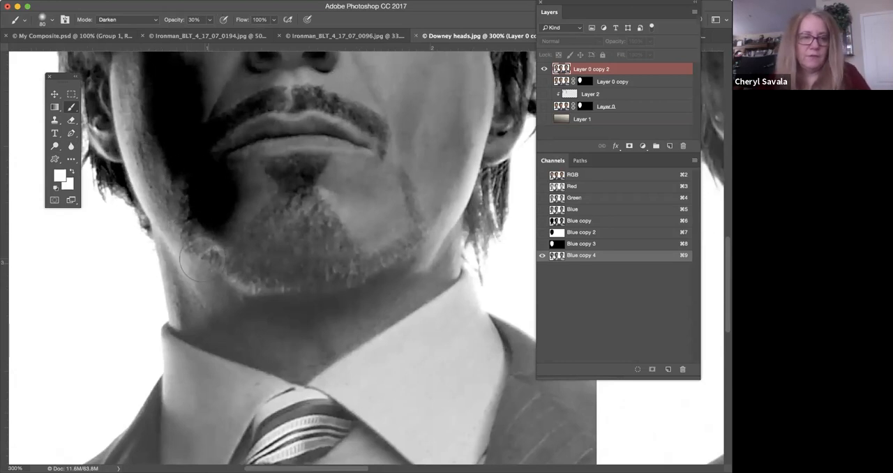
{"action": "key", "text": "bracketleft"}
{"action": "key", "text": "bracketleft"}
{"action": "key", "text": "bracketleft"}
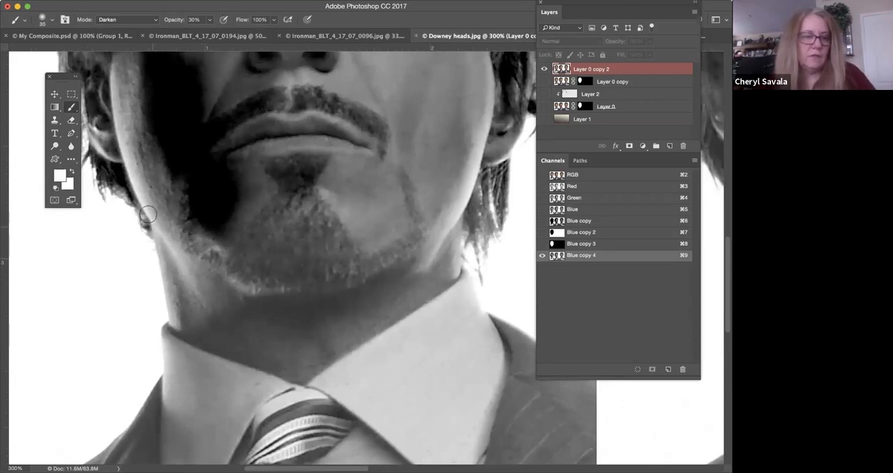
{"action": "left_click", "coordinate": [124, 180], "text": "alt"}
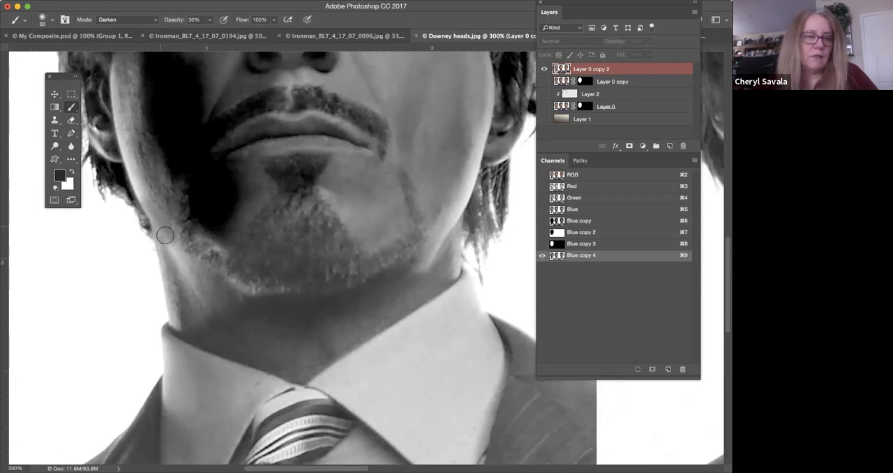
Set the brush to Normal mode at 100% opacity and paint a dark grey patch along the first head's jaw.
{"action": "left_click", "coordinate": [153, 21]}
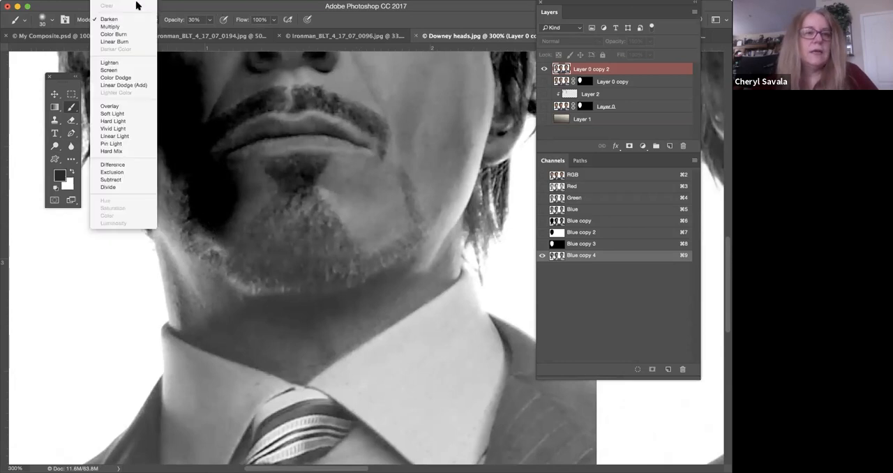
{"action": "left_click", "coordinate": [208, 21]}
{"action": "left_click_drag", "start_coordinate": [266, 37], "coordinate": [276, 38]}
{"action": "mouse_move", "coordinate": [152, 180]}
{"action": "left_mouse_down"}
{"action": "mouse_move", "coordinate": [189, 241]}
{"action": "mouse_move", "coordinate": [156, 185]}
{"action": "mouse_move", "coordinate": [173, 223]}
{"action": "mouse_move", "coordinate": [198, 241]}
{"action": "left_mouse_up"}
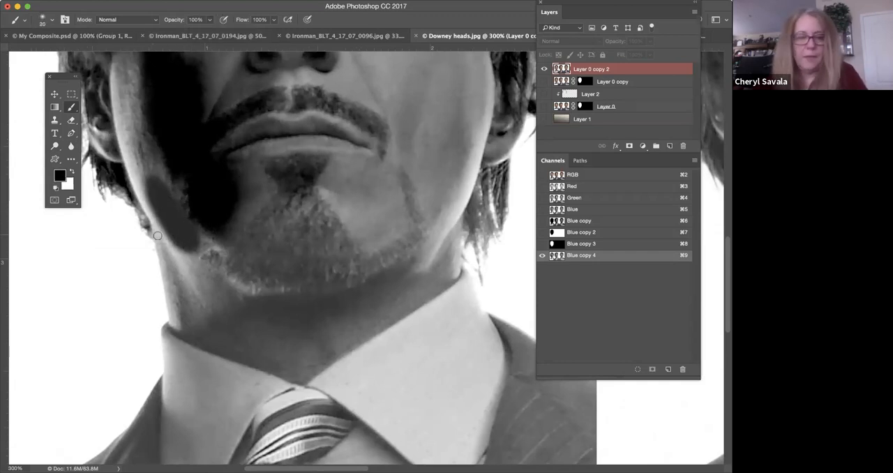
Outline the near side of the neck and the shirt collar's V-shaped edge in black with a size 9 brush.
{"action": "left_click_drag", "start_coordinate": [146, 222], "coordinate": [164, 241]}
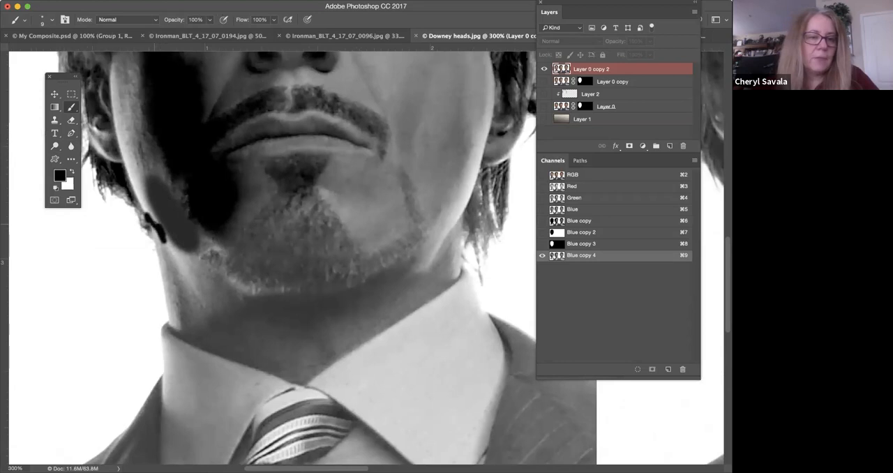
{"action": "left_click", "coordinate": [164, 285], "text": "shift"}
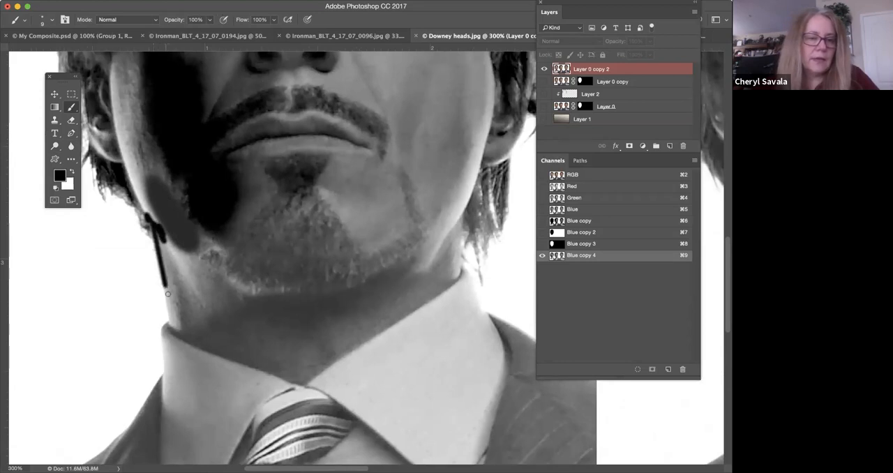
{"action": "left_click", "coordinate": [170, 326], "text": "shift"}
{"action": "mouse_move", "coordinate": [170, 325]}
{"action": "left_mouse_down"}
{"action": "mouse_move", "coordinate": [305, 384]}
{"action": "mouse_move", "coordinate": [456, 276]}
{"action": "left_mouse_up"}
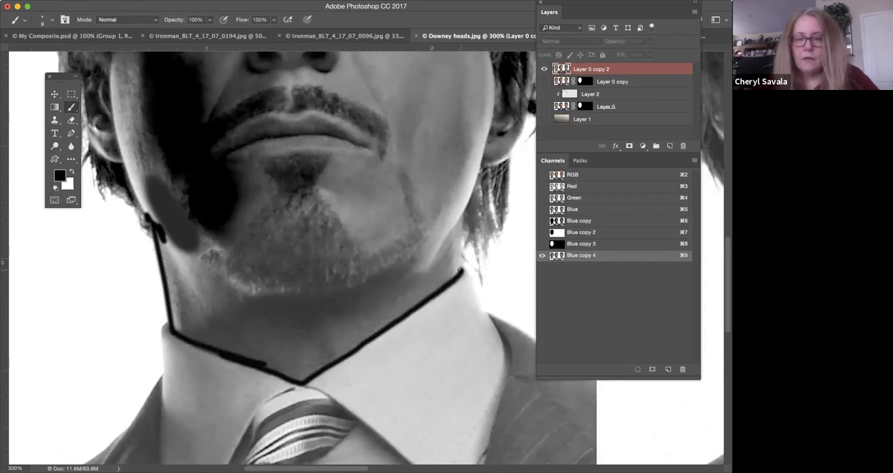
Continue the black outline from the collar's far corner up the neck and along the jaw towards the ear.
{"action": "left_click", "coordinate": [460, 218], "text": "shift"}
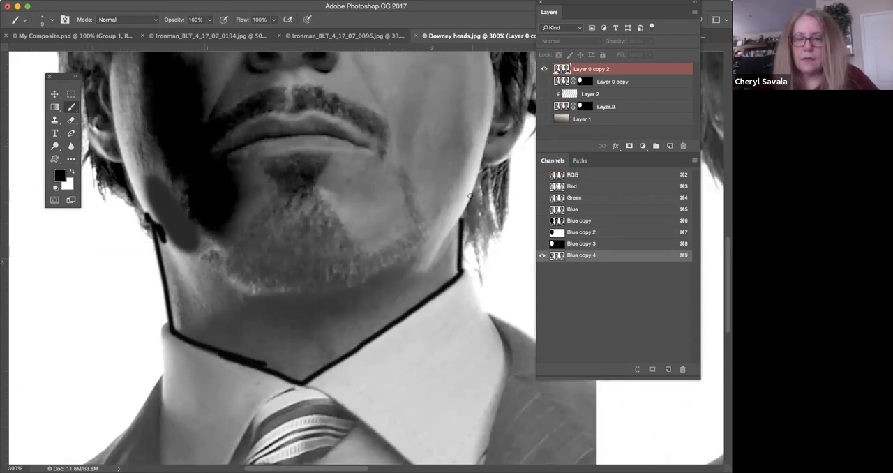
{"action": "mouse_move", "coordinate": [461, 219]}
{"action": "left_mouse_down"}
{"action": "mouse_move", "coordinate": [479, 154]}
{"action": "mouse_move", "coordinate": [507, 143]}
{"action": "left_mouse_up"}
{"action": "left_click_drag", "start_coordinate": [421, 202], "coordinate": [344, 314]}
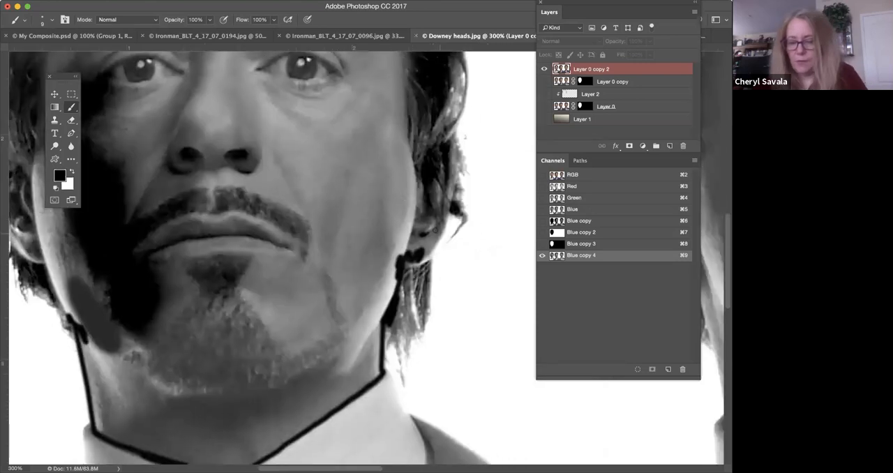
Darken the first head's hair edges beside the jaw and ear with a size 100 Burn tool set to Shadows at 20% exposure.
{"action": "left_click", "coordinate": [55, 147]}
{"action": "left_click", "coordinate": [83, 154]}
{"action": "mouse_move", "coordinate": [398, 286]}
{"action": "left_mouse_down"}
{"action": "mouse_move", "coordinate": [406, 329]}
{"action": "mouse_move", "coordinate": [411, 313]}
{"action": "mouse_move", "coordinate": [408, 294]}
{"action": "mouse_move", "coordinate": [403, 368]}
{"action": "left_mouse_up"}
{"action": "mouse_move", "coordinate": [111, 319]}
{"action": "left_mouse_down"}
{"action": "mouse_move", "coordinate": [270, 288]}
{"action": "mouse_move", "coordinate": [277, 299]}
{"action": "mouse_move", "coordinate": [272, 291]}
{"action": "left_mouse_up"}
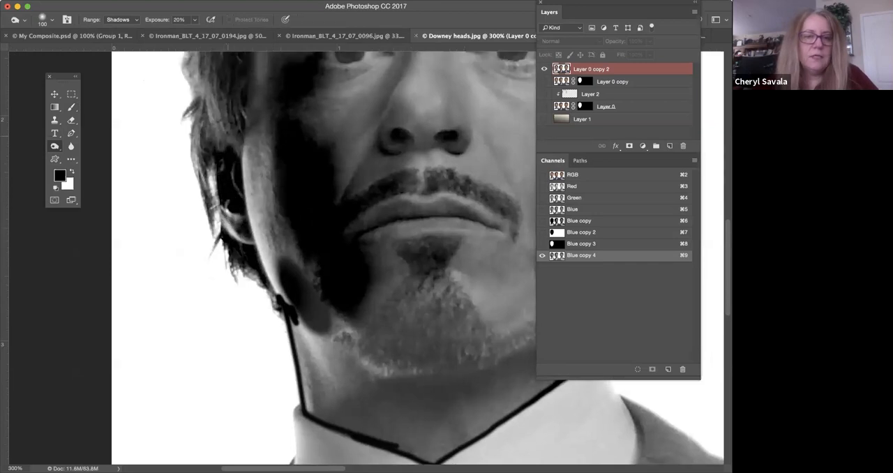
{"action": "scroll", "coordinate": [206, 180], "scroll_direction": "up", "scroll_amount": 5}
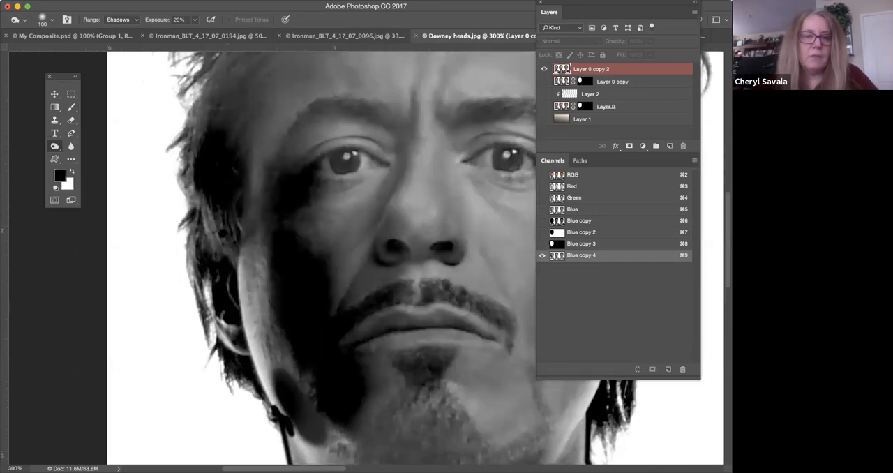
{"action": "scroll", "coordinate": [209, 133], "scroll_direction": "up", "scroll_amount": 5}
{"action": "left_click_drag", "start_coordinate": [223, 101], "coordinate": [198, 185]}
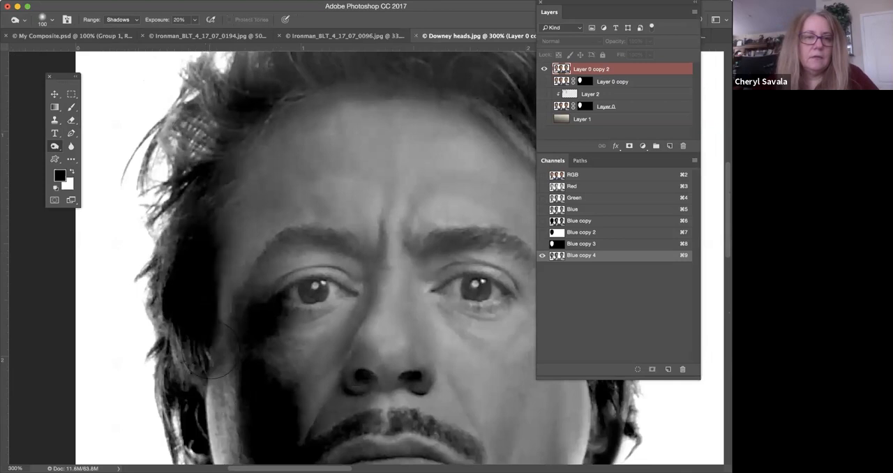
Paint the inner hair solid black along the first head's temple and hairline, enlarging the brush for the crown.
{"action": "left_click", "coordinate": [71, 108]}
{"action": "mouse_move", "coordinate": [237, 248]}
{"action": "left_mouse_down"}
{"action": "mouse_move", "coordinate": [257, 147]}
{"action": "mouse_move", "coordinate": [240, 129]}
{"action": "mouse_move", "coordinate": [231, 208]}
{"action": "left_mouse_up"}
{"action": "scroll", "coordinate": [275, 236], "scroll_direction": "up", "scroll_amount": 5}
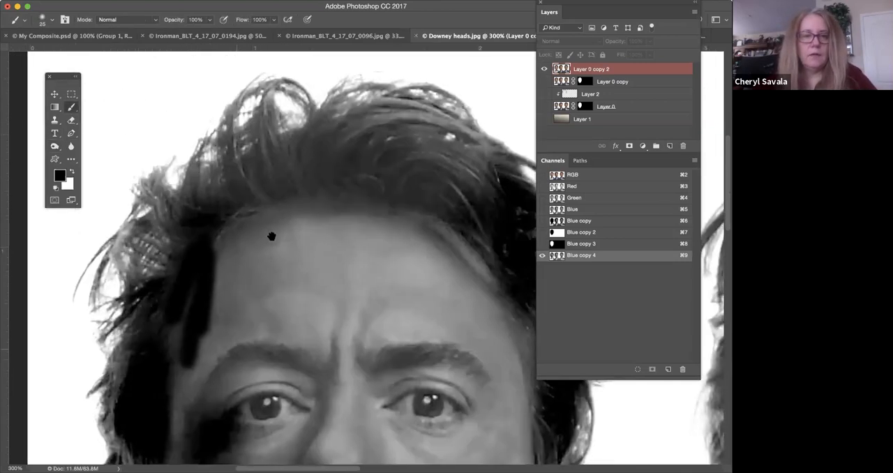
{"action": "left_click_drag", "start_coordinate": [271, 236], "coordinate": [256, 234]}
{"action": "key", "text": "bracketright"}
{"action": "key", "text": "bracketright"}
{"action": "key", "text": "bracketright"}
{"action": "key", "text": "bracketright"}
{"action": "key", "text": "bracketright"}
{"action": "key", "text": "bracketright"}
{"action": "key", "text": "bracketright"}
{"action": "key", "text": "bracketright"}
{"action": "left_click_drag", "start_coordinate": [185, 238], "coordinate": [380, 179]}
{"action": "mouse_move", "coordinate": [231, 150]}
{"action": "left_mouse_down"}
{"action": "mouse_move", "coordinate": [342, 195]}
{"action": "mouse_move", "coordinate": [458, 286]}
{"action": "left_mouse_up"}
Burn the shadows in the outer hair strands around the first head's crown and sides.
{"action": "left_click", "coordinate": [55, 146]}
{"action": "mouse_move", "coordinate": [203, 179]}
{"action": "left_mouse_down"}
{"action": "mouse_move", "coordinate": [160, 203]}
{"action": "mouse_move", "coordinate": [149, 233]}
{"action": "mouse_move", "coordinate": [142, 200]}
{"action": "mouse_move", "coordinate": [140, 254]}
{"action": "left_mouse_up"}
{"action": "mouse_move", "coordinate": [223, 147]}
{"action": "left_mouse_down"}
{"action": "mouse_move", "coordinate": [272, 126]}
{"action": "mouse_move", "coordinate": [391, 105]}
{"action": "mouse_move", "coordinate": [422, 119]}
{"action": "mouse_move", "coordinate": [433, 160]}
{"action": "mouse_move", "coordinate": [453, 154]}
{"action": "mouse_move", "coordinate": [363, 108]}
{"action": "mouse_move", "coordinate": [262, 133]}
{"action": "mouse_move", "coordinate": [352, 199]}
{"action": "mouse_move", "coordinate": [274, 142]}
{"action": "left_mouse_up"}
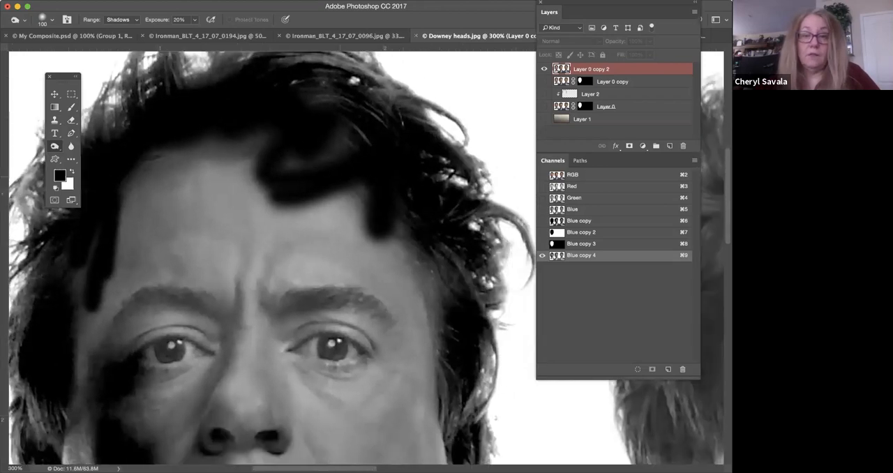
{"action": "mouse_move", "coordinate": [377, 90]}
{"action": "left_mouse_down"}
{"action": "mouse_move", "coordinate": [345, 132]}
{"action": "mouse_move", "coordinate": [355, 174]}
{"action": "left_mouse_up"}
{"action": "mouse_move", "coordinate": [458, 266]}
{"action": "left_mouse_down"}
{"action": "mouse_move", "coordinate": [412, 210]}
{"action": "mouse_move", "coordinate": [422, 307]}
{"action": "left_mouse_up"}
{"action": "mouse_move", "coordinate": [437, 201]}
{"action": "left_mouse_down"}
{"action": "mouse_move", "coordinate": [415, 303]}
{"action": "mouse_move", "coordinate": [439, 175]}
{"action": "mouse_move", "coordinate": [425, 289]}
{"action": "mouse_move", "coordinate": [407, 336]}
{"action": "mouse_move", "coordinate": [414, 202]}
{"action": "mouse_move", "coordinate": [415, 274]}
{"action": "mouse_move", "coordinate": [375, 324]}
{"action": "mouse_move", "coordinate": [364, 356]}
{"action": "left_mouse_up"}
{"action": "left_click_drag", "start_coordinate": [126, 284], "coordinate": [170, 402]}
{"action": "left_click_drag", "start_coordinate": [150, 227], "coordinate": [312, 307]}
{"action": "left_click_drag", "start_coordinate": [373, 332], "coordinate": [336, 155]}
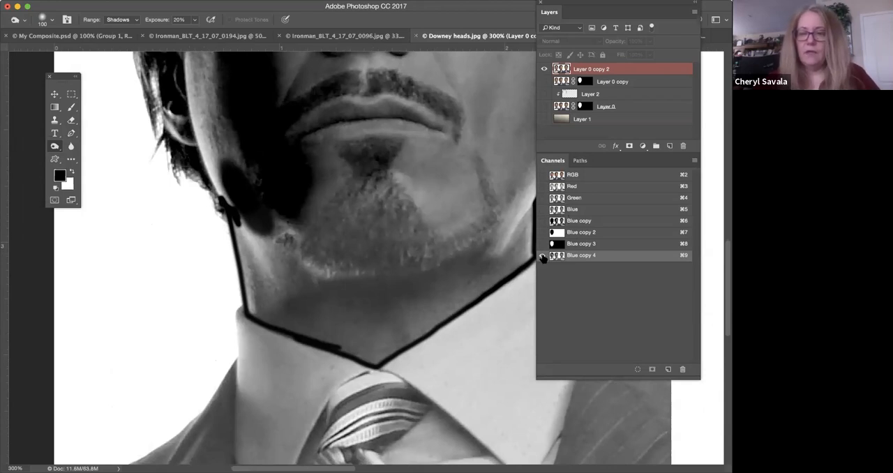
Display the Blue copy 3 channel and examine the white head mask's hair and neck edges.
{"action": "key", "text": "super+8"}
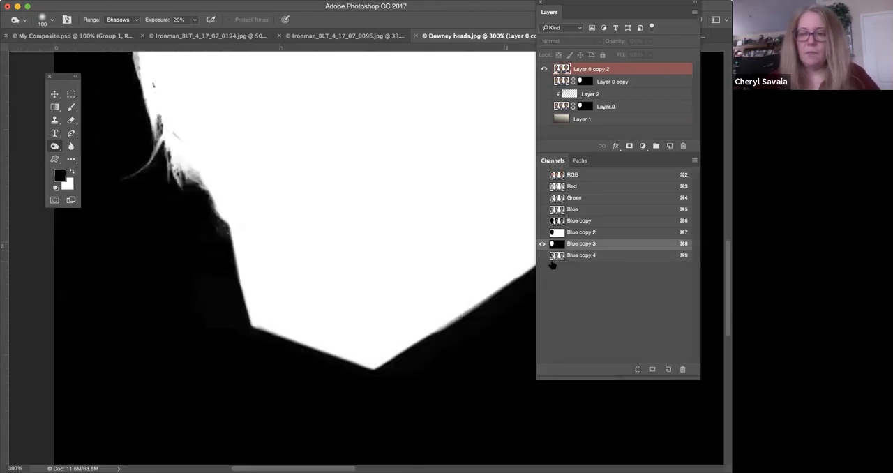
{"action": "left_click_drag", "start_coordinate": [333, 155], "coordinate": [369, 323]}
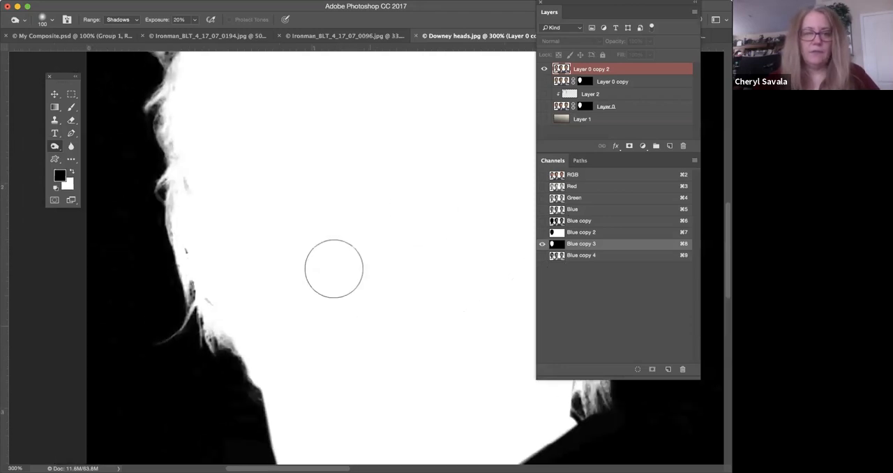
{"action": "key", "text": "super+minus"}
{"action": "left_click_drag", "start_coordinate": [383, 177], "coordinate": [347, 260]}
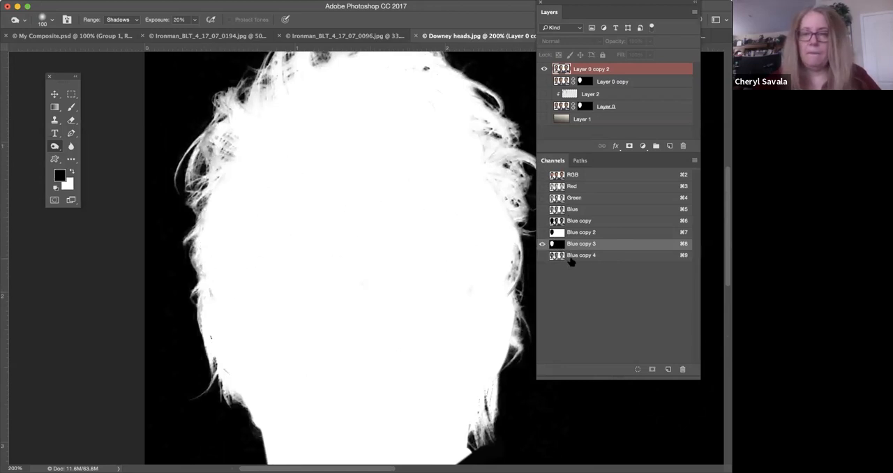
Display only the Blue copy 2 channel and examine the black head silhouette from the top hair down to the neck.
{"action": "left_click", "coordinate": [544, 232]}
{"action": "left_click", "coordinate": [542, 243]}
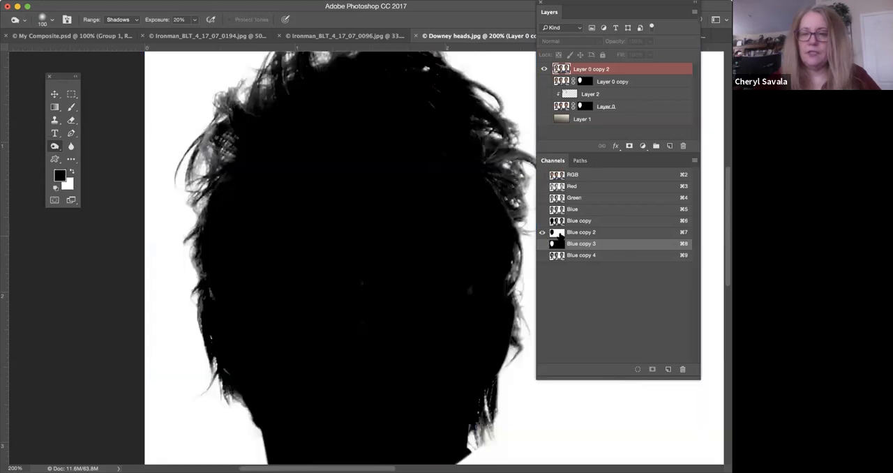
{"action": "left_click", "coordinate": [557, 234]}
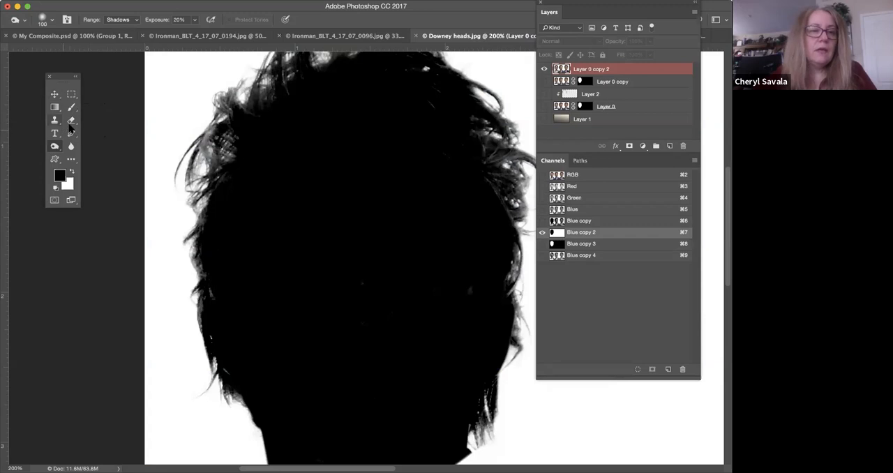
{"action": "left_click", "coordinate": [61, 146]}
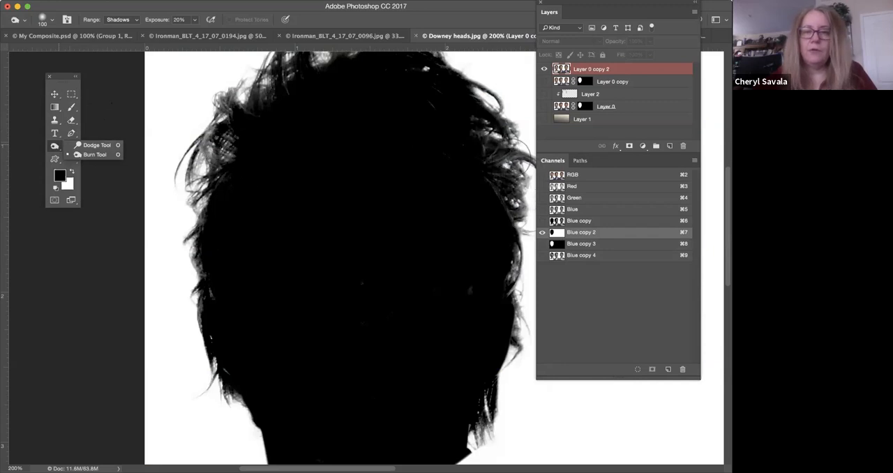
{"action": "left_click_drag", "start_coordinate": [231, 115], "coordinate": [190, 186]}
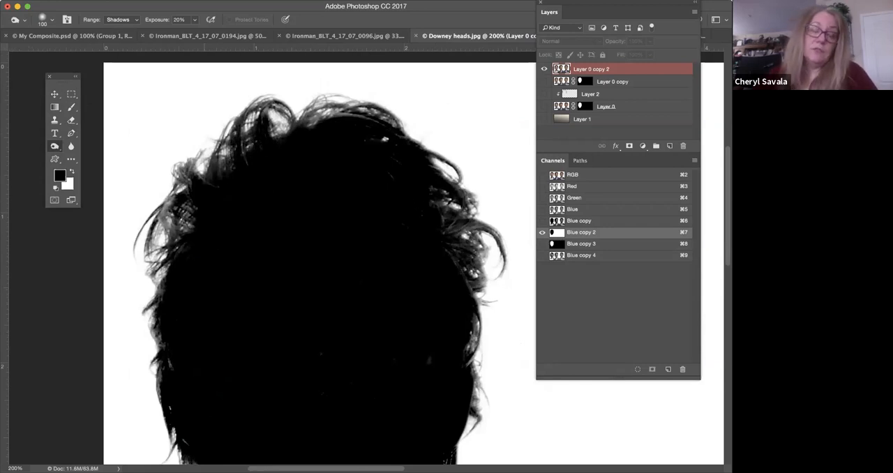
{"action": "left_click_drag", "start_coordinate": [293, 281], "coordinate": [299, 239]}
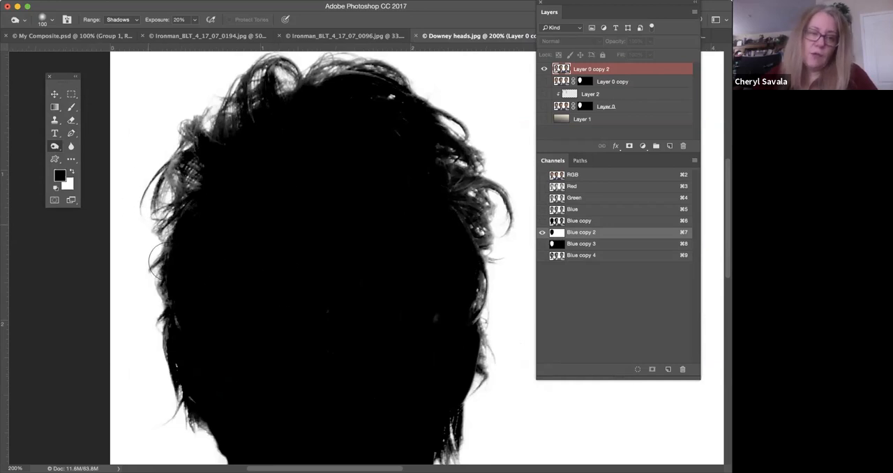
{"action": "left_click_drag", "start_coordinate": [124, 329], "coordinate": [115, 262]}
{"action": "mouse_move", "coordinate": [249, 254]}
{"action": "left_mouse_down"}
{"action": "mouse_move", "coordinate": [230, 150]}
{"action": "mouse_move", "coordinate": [233, 158]}
{"action": "left_mouse_up"}
{"action": "left_click_drag", "start_coordinate": [412, 297], "coordinate": [415, 272]}
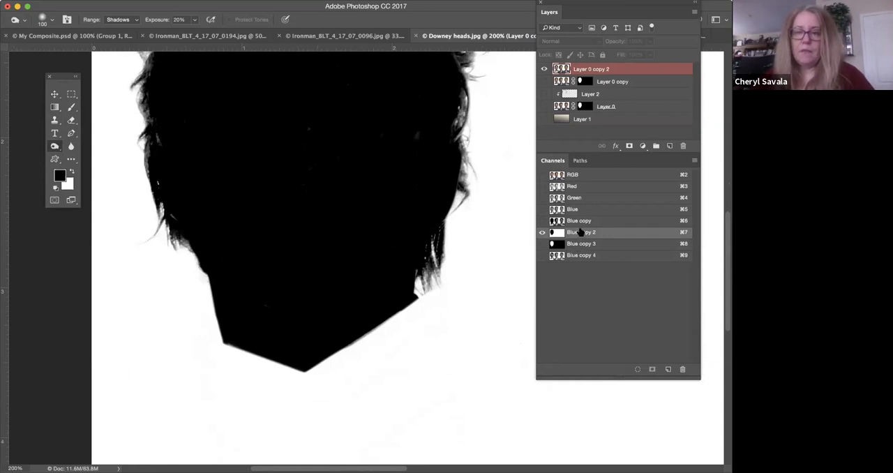
{"action": "scroll", "coordinate": [493, 243], "scroll_direction": "up", "scroll_amount": 5}
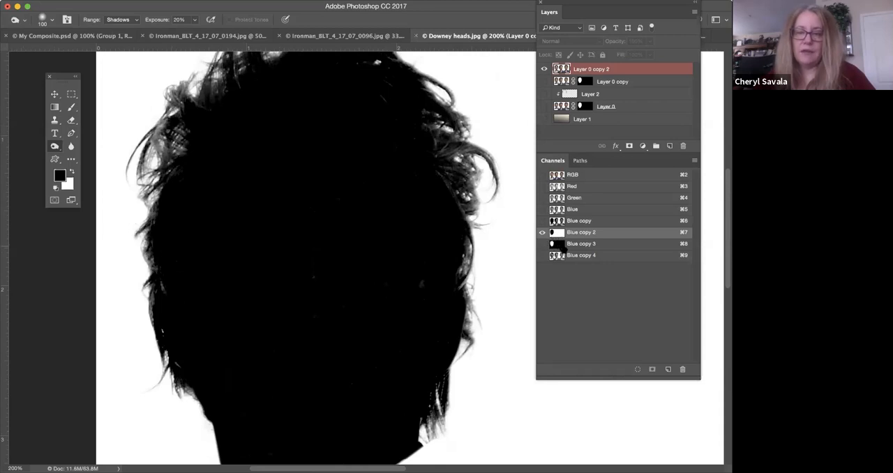
Display the Blue copy 3 channel and locate the Invert adjustment that turns the black silhouette white.
{"action": "left_click", "coordinate": [556, 244]}
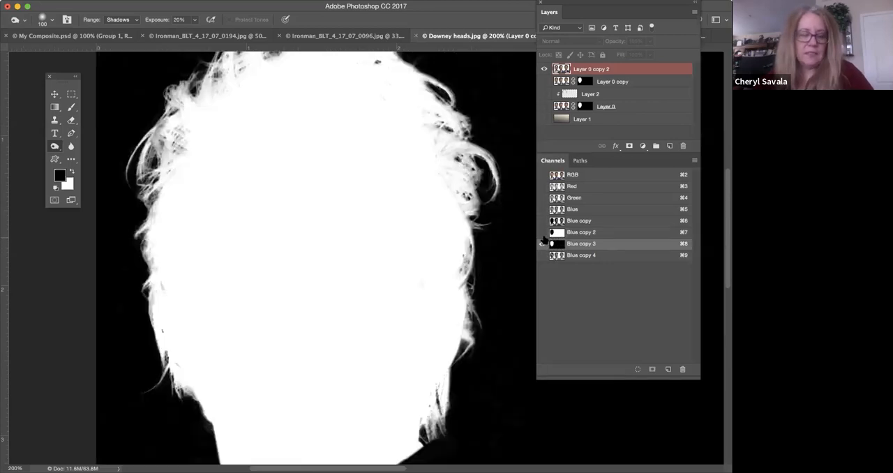
{"action": "left_click", "coordinate": [231, 6]}
{"action": "key", "text": "Left"}
{"action": "key", "text": "Left"}
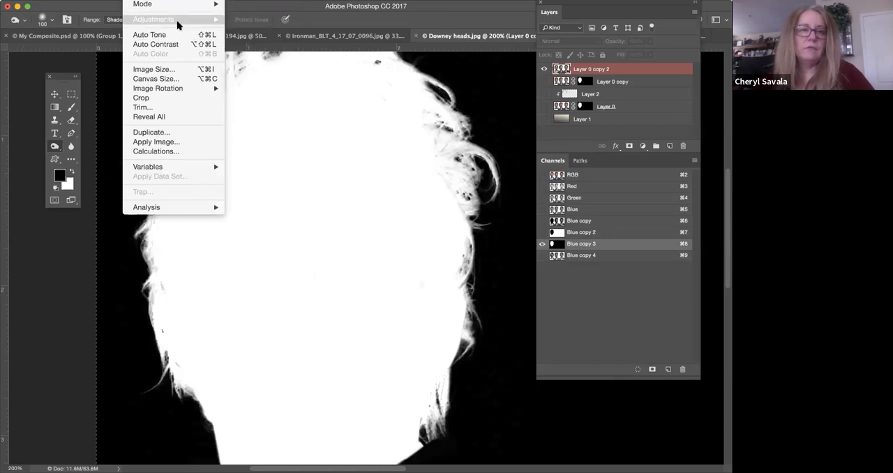
{"action": "mouse_move", "coordinate": [178, 20]}
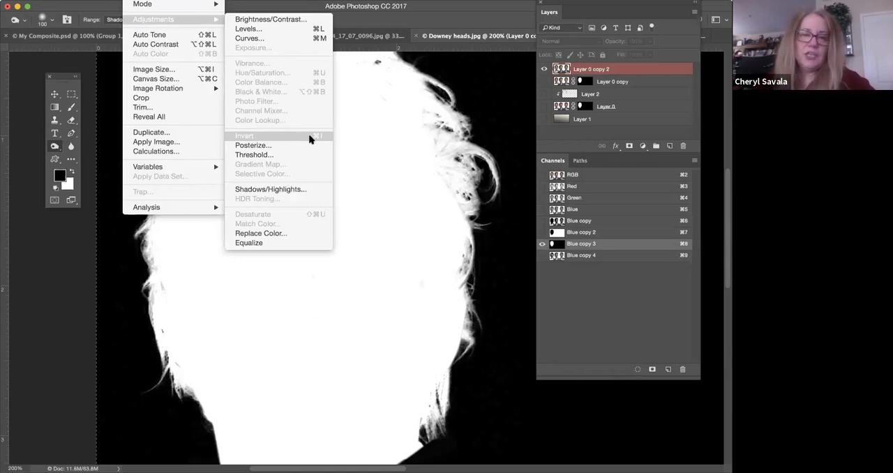
{"action": "left_click", "coordinate": [534, 137]}
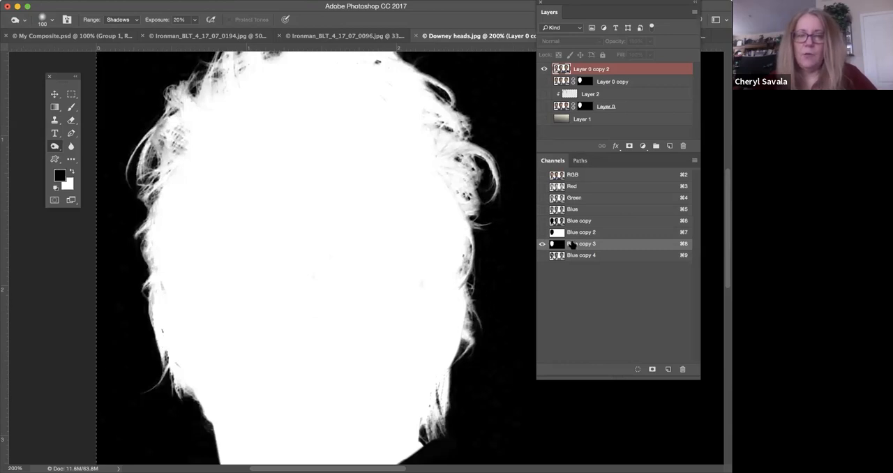
Hide Layer 0 copy 2 and show the masked Layer 0 copy together with the gradient background on Layer 1.
{"action": "left_click", "coordinate": [564, 81]}
{"action": "left_click", "coordinate": [544, 69]}
{"action": "left_click", "coordinate": [544, 82]}
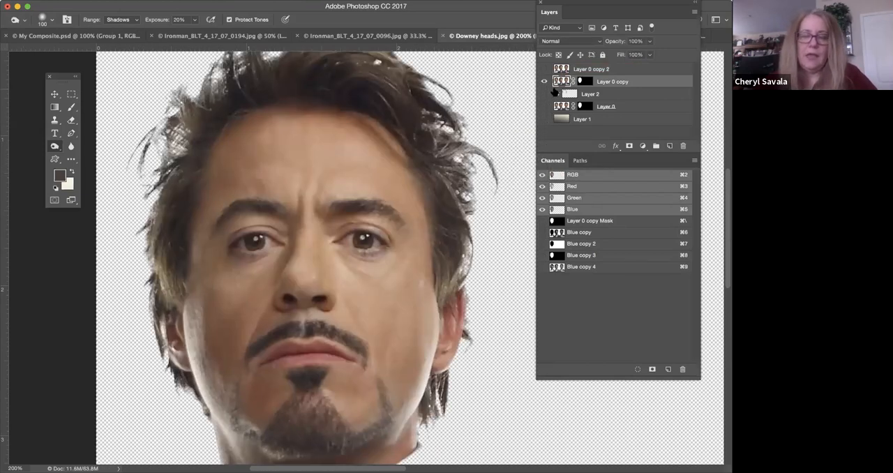
{"action": "key", "text": "super+minus"}
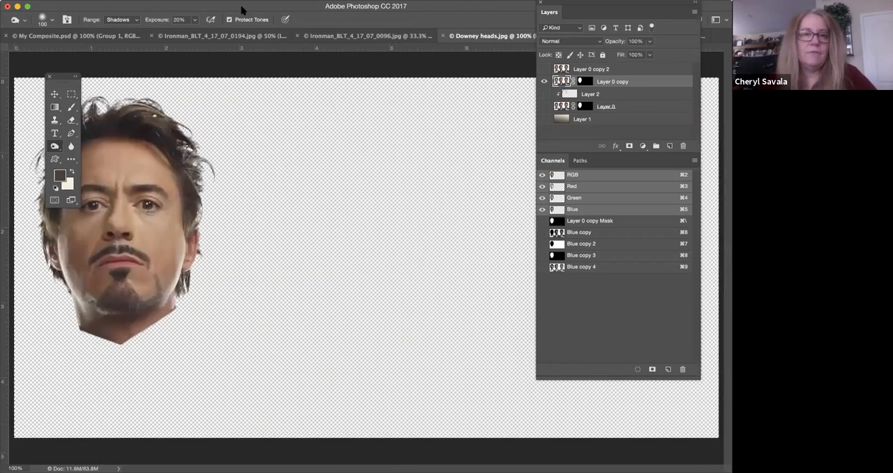
{"action": "left_click_drag", "start_coordinate": [242, 8], "coordinate": [303, 9]}
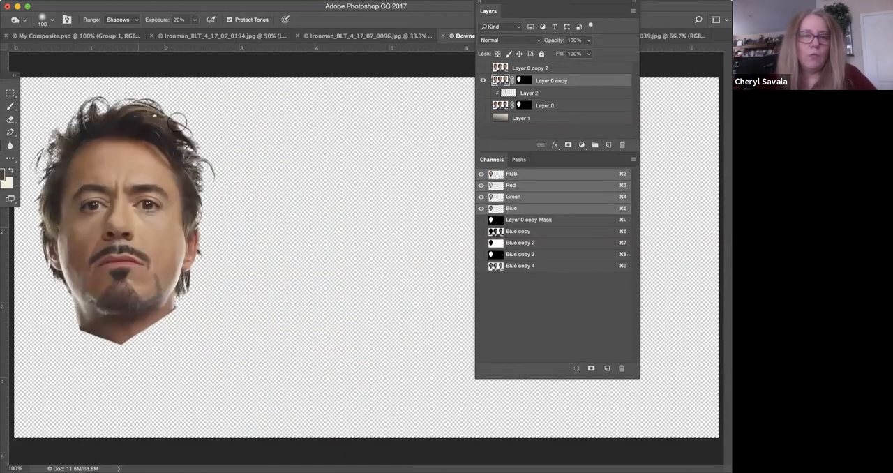
{"action": "left_click", "coordinate": [484, 118]}
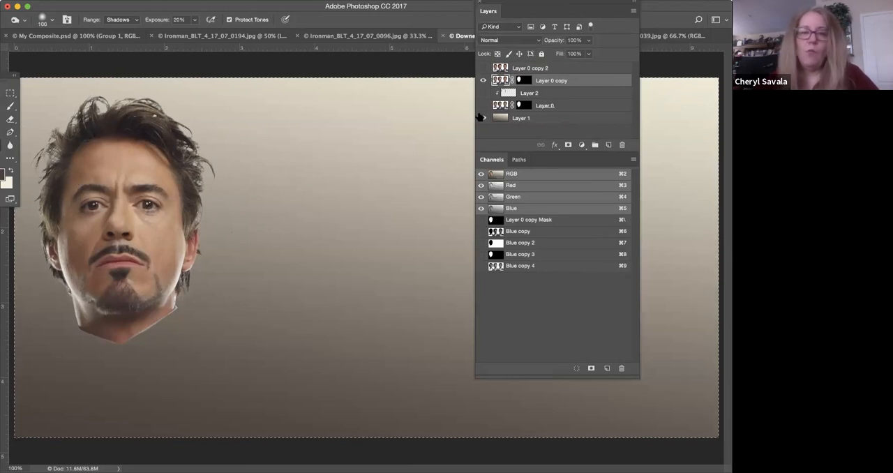
Redraw Layer 1's linear gradient so it runs from dark brown at the top to cream at the bottom.
{"action": "left_click", "coordinate": [500, 119]}
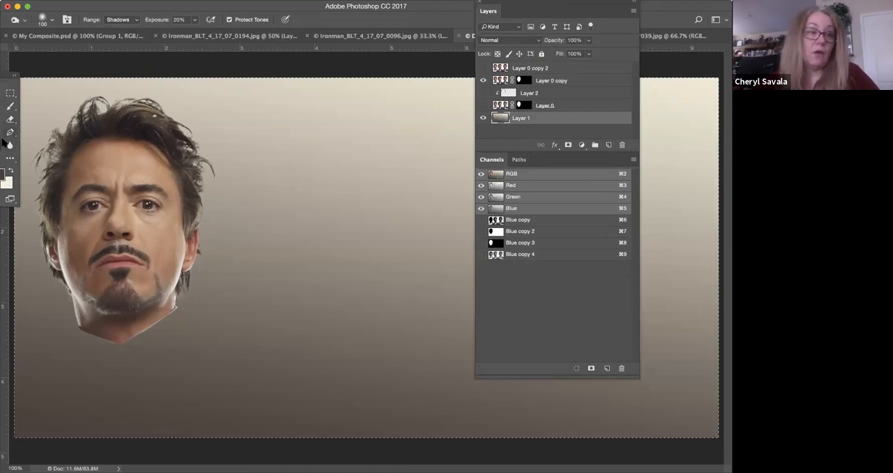
{"action": "key", "text": "g"}
{"action": "left_click_drag", "start_coordinate": [237, 104], "coordinate": [161, 400]}
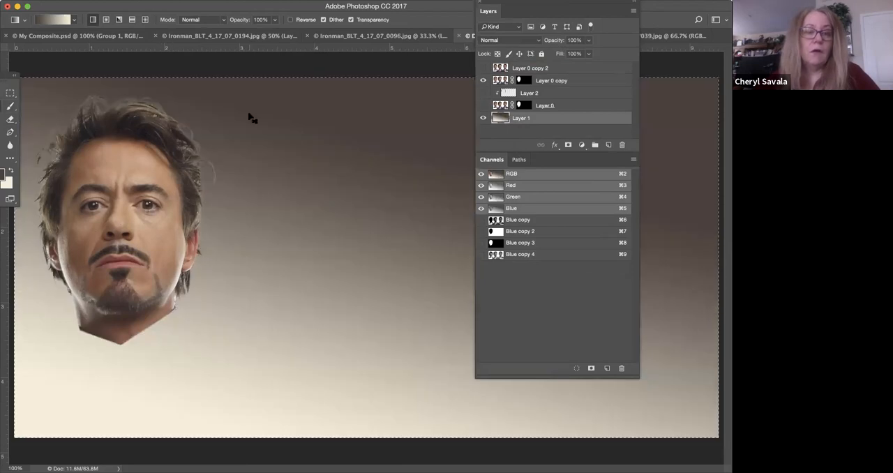
Examine the cut-out's hair edges closely against the gradient background at 300%.
{"action": "key", "text": "super+plus"}
{"action": "key", "text": "super+plus"}
{"action": "left_click_drag", "start_coordinate": [117, 145], "coordinate": [429, 275]}
{"action": "left_click_drag", "start_coordinate": [199, 175], "coordinate": [463, 319]}
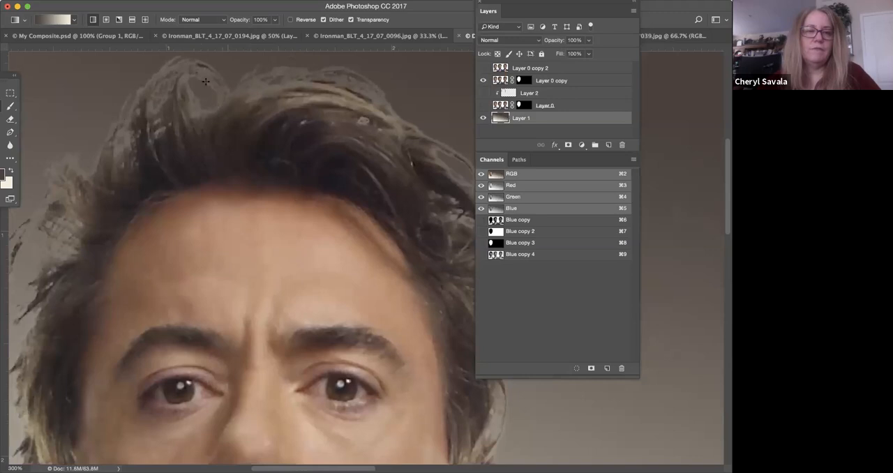
{"action": "left_click_drag", "start_coordinate": [135, 192], "coordinate": [171, 191]}
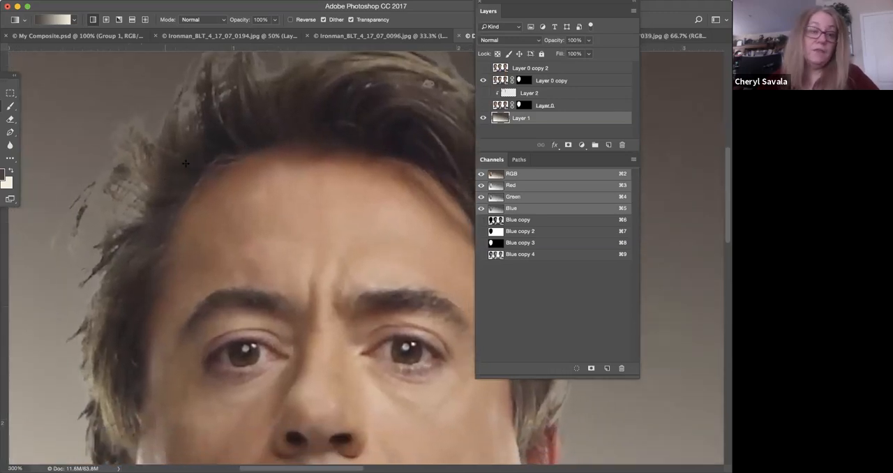
{"action": "left_click_drag", "start_coordinate": [195, 169], "coordinate": [175, 183]}
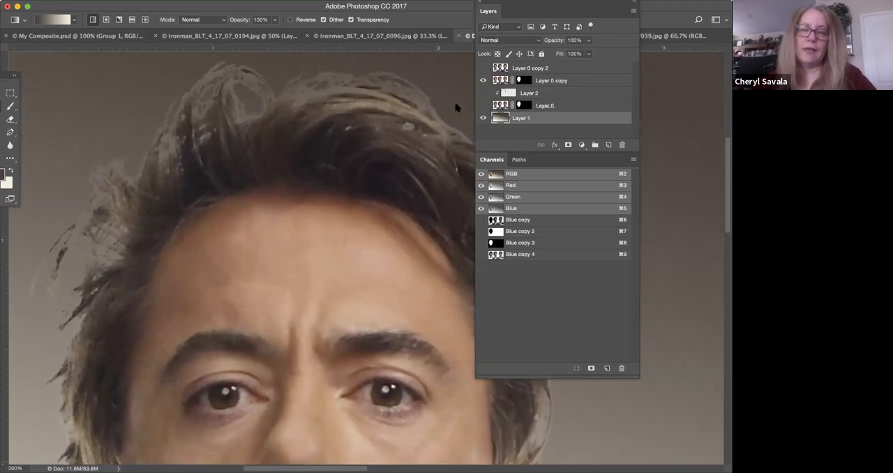
{"action": "scroll", "coordinate": [199, 183], "scroll_direction": "up", "scroll_amount": 2}
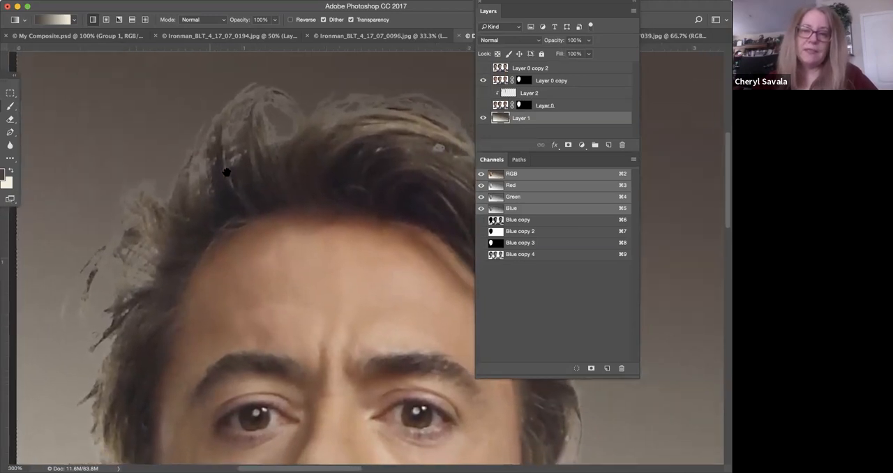
Show Layer 0 in place of Layer 0 copy and redraw the background gradient from dark at the hair to cream below.
{"action": "left_click", "coordinate": [483, 80]}
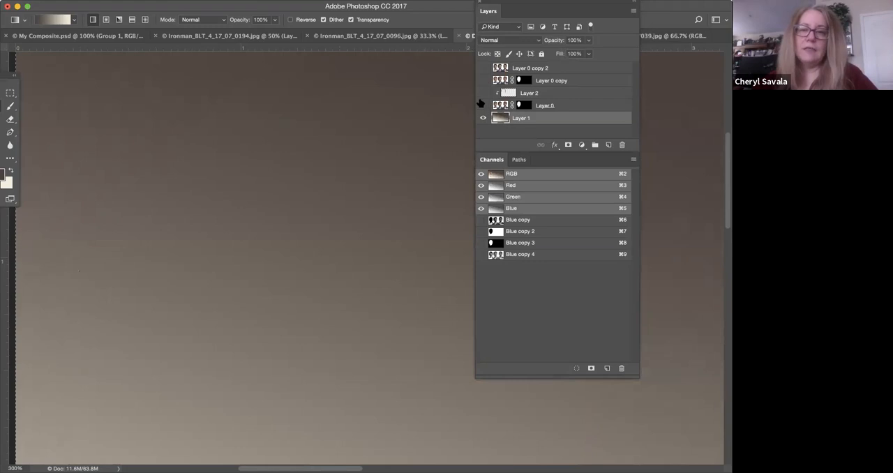
{"action": "left_click", "coordinate": [482, 104]}
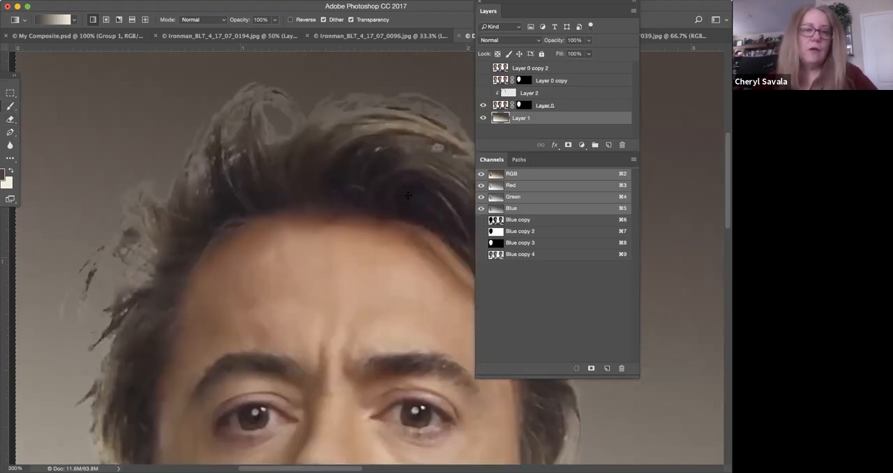
{"action": "left_click_drag", "start_coordinate": [389, 200], "coordinate": [351, 456]}
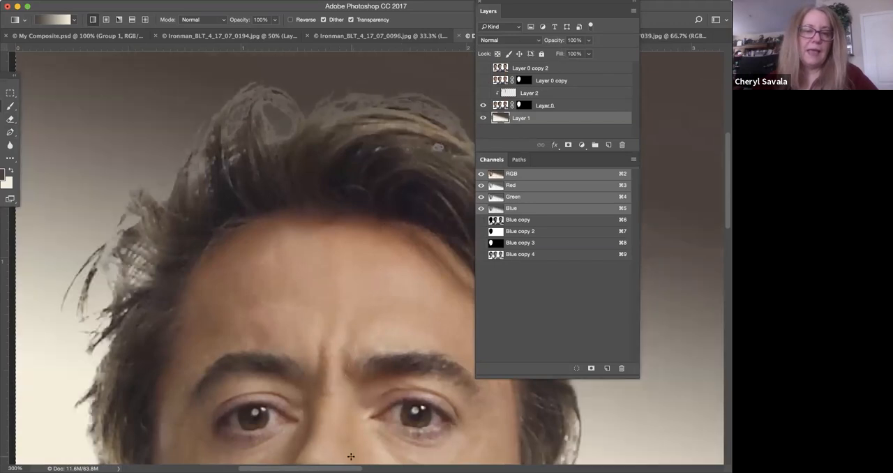
Select the whole canvas and redraw Layer 1's gradient from dark brown at the bottom to cream at the top.
{"action": "key", "text": "super+minus"}
{"action": "key", "text": "super+minus"}
{"action": "key", "text": "super+minus"}
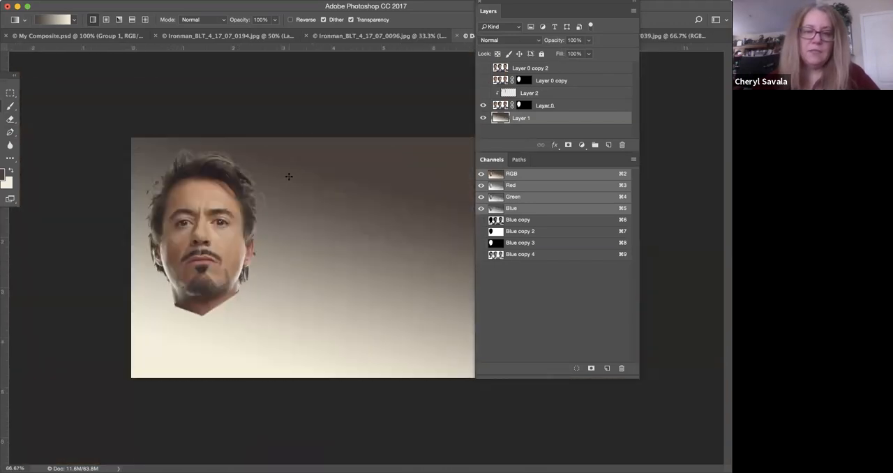
{"action": "key", "text": "super+a"}
{"action": "left_click_drag", "start_coordinate": [207, 344], "coordinate": [253, 154]}
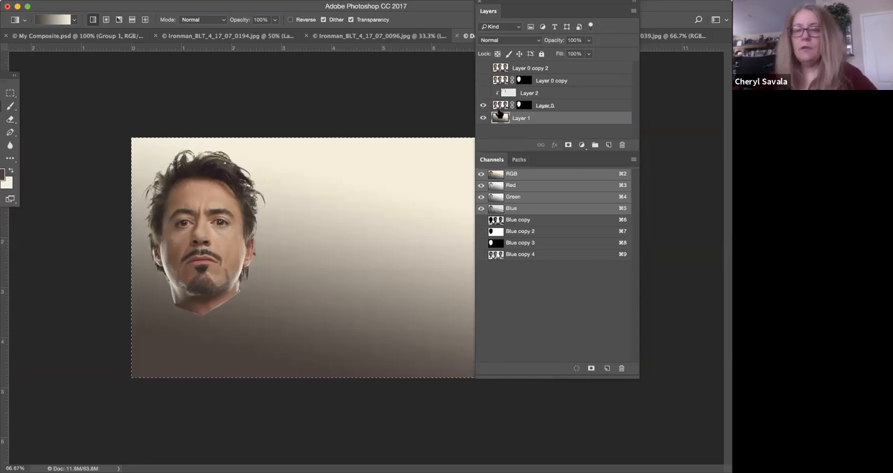
Delete the gradient background Layer 1 beneath the masked head on Layer 0.
{"action": "left_click", "coordinate": [499, 108]}
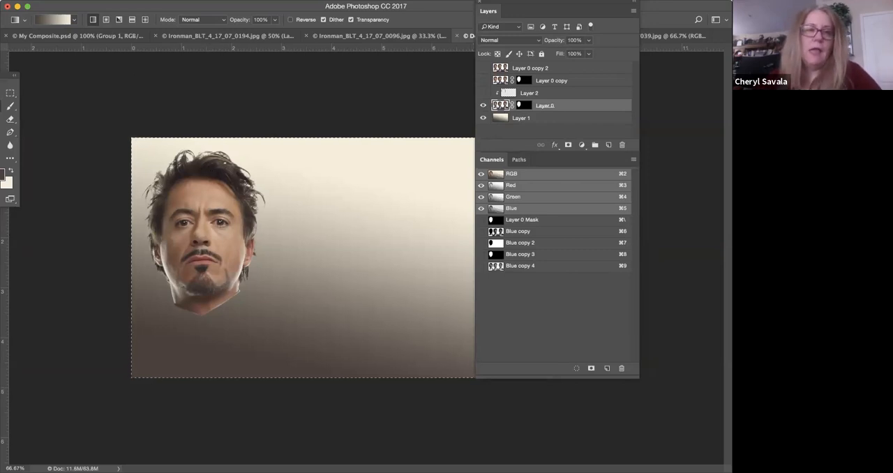
{"action": "left_click_drag", "start_coordinate": [504, 120], "coordinate": [621, 368]}
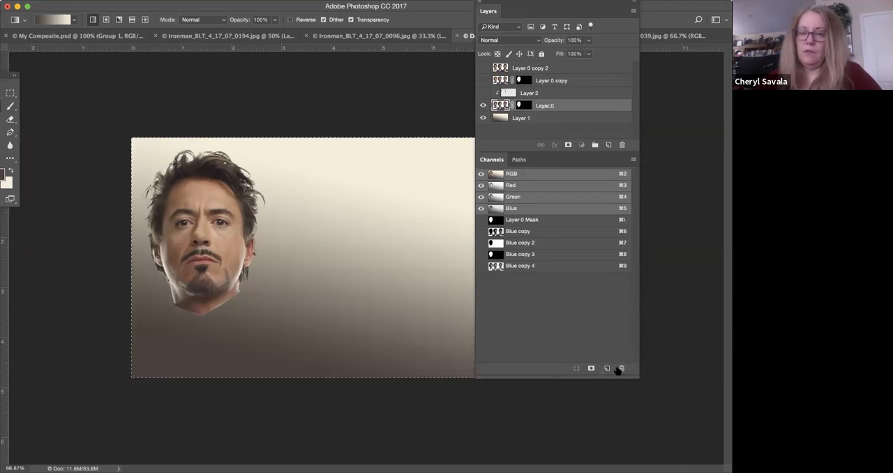
{"action": "left_click_drag", "start_coordinate": [500, 121], "coordinate": [621, 368]}
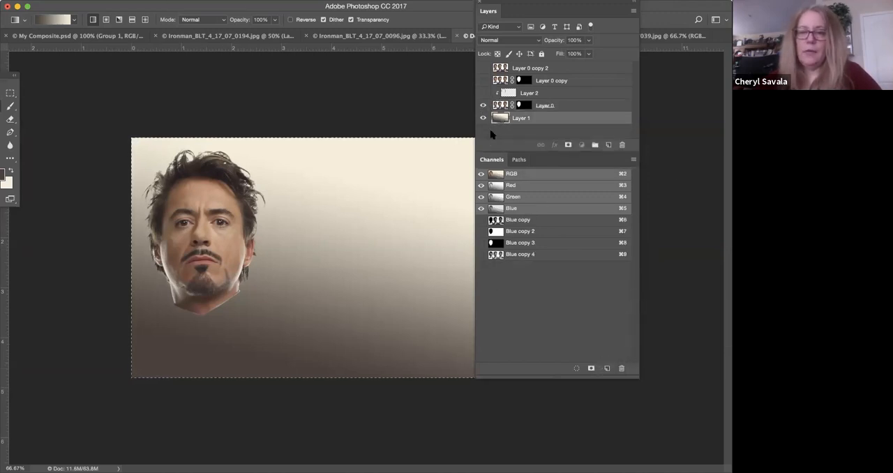
{"action": "left_click_drag", "start_coordinate": [499, 118], "coordinate": [621, 144]}
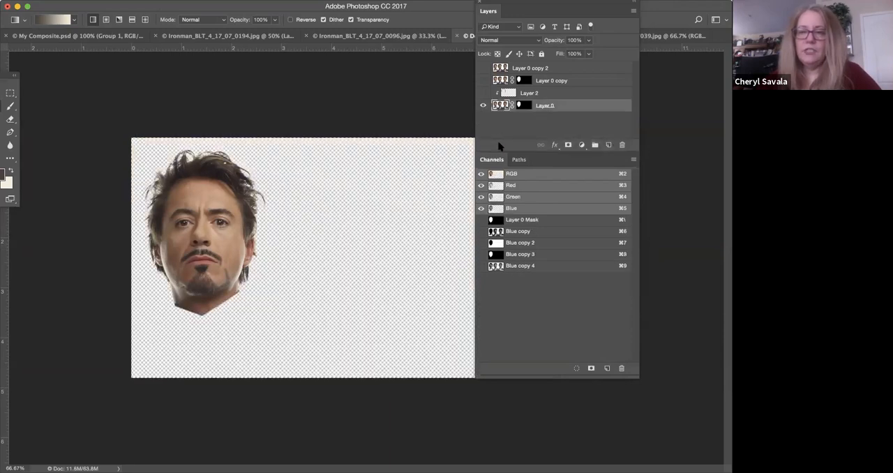
Crop the Downey heads canvas to the single masked head, cutting off the empty area beside and below it.
{"action": "left_click", "coordinate": [3, 93]}
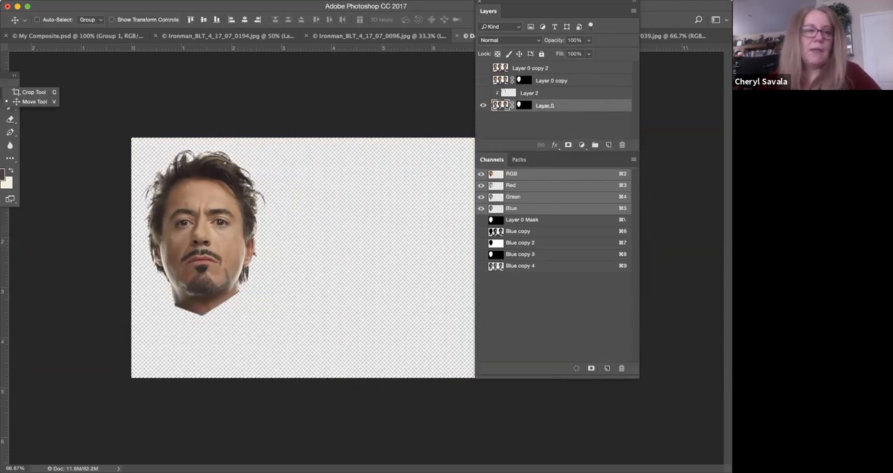
{"action": "left_click", "coordinate": [18, 92]}
{"action": "left_click_drag", "start_coordinate": [487, 11], "coordinate": [626, 53]}
{"action": "left_click_drag", "start_coordinate": [601, 259], "coordinate": [433, 245]}
{"action": "left_click_drag", "start_coordinate": [303, 376], "coordinate": [301, 359]}
{"action": "left_click_drag", "start_coordinate": [626, 48], "coordinate": [528, 66]}
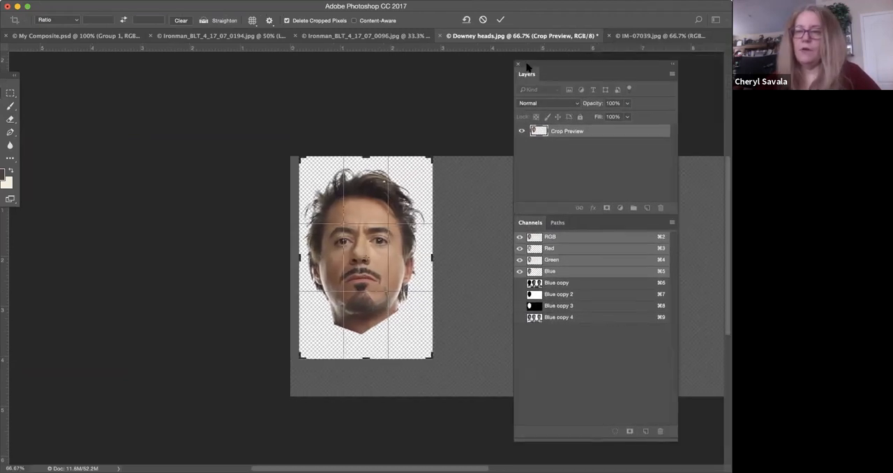
{"action": "key", "text": "Return"}
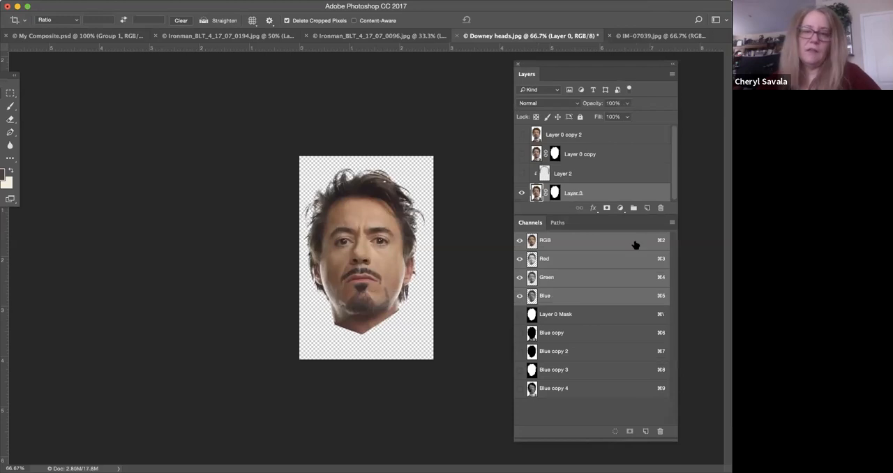
Crop the head image again with slightly tighter margins around the hair and chin.
{"action": "left_click", "coordinate": [372, 170]}
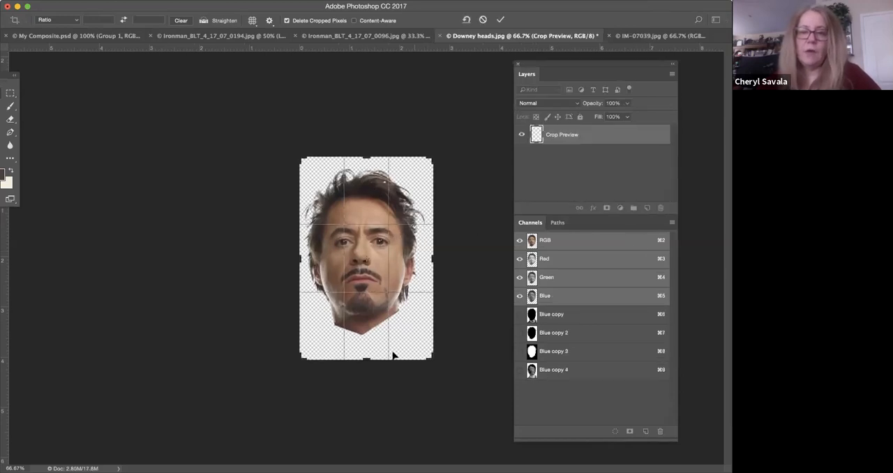
{"action": "left_click_drag", "start_coordinate": [370, 357], "coordinate": [367, 350]}
{"action": "left_click_drag", "start_coordinate": [431, 167], "coordinate": [431, 165]}
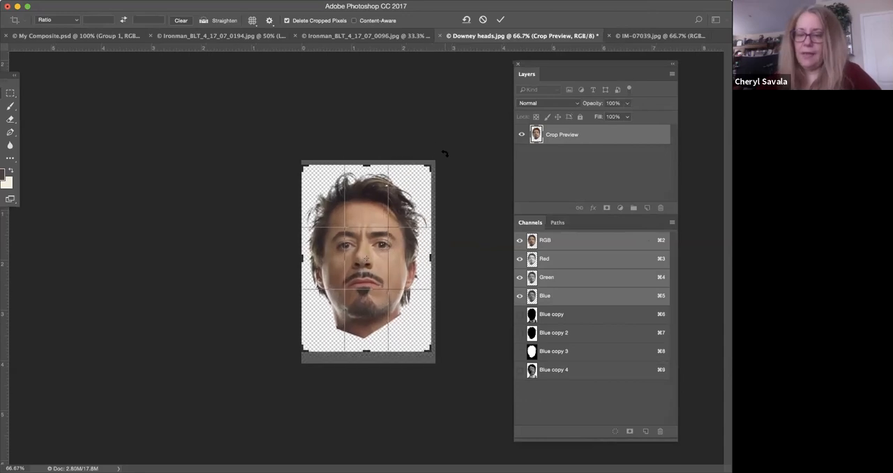
{"action": "key", "text": "Return"}
Bring up My Composite.psd and float Ironman_BLT_4_17_07_0194.jpg in its own window over it.
{"action": "left_click", "coordinate": [360, 35]}
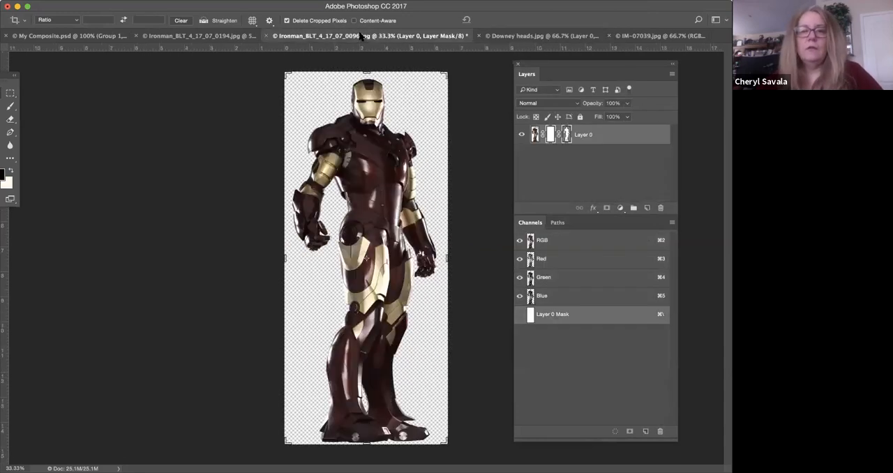
{"action": "left_click", "coordinate": [208, 37]}
{"action": "left_click", "coordinate": [89, 35]}
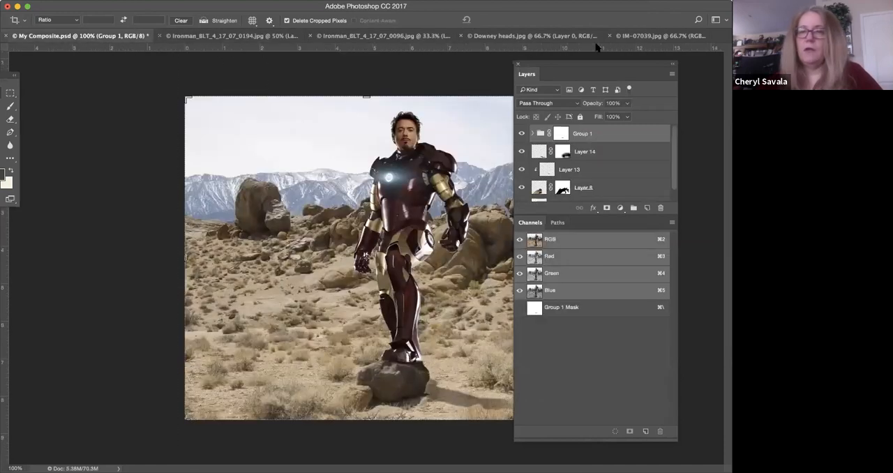
{"action": "left_click", "coordinate": [224, 37]}
{"action": "left_click_drag", "start_coordinate": [221, 51], "coordinate": [224, 61]}
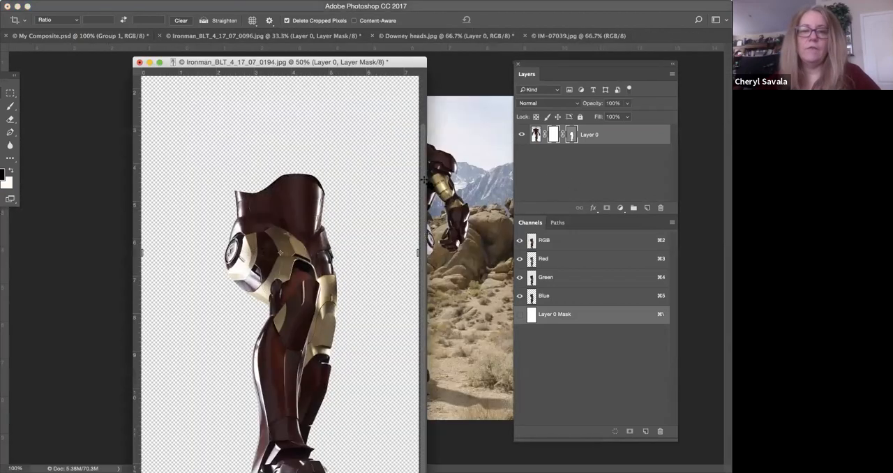
{"action": "left_click_drag", "start_coordinate": [305, 63], "coordinate": [275, 64]}
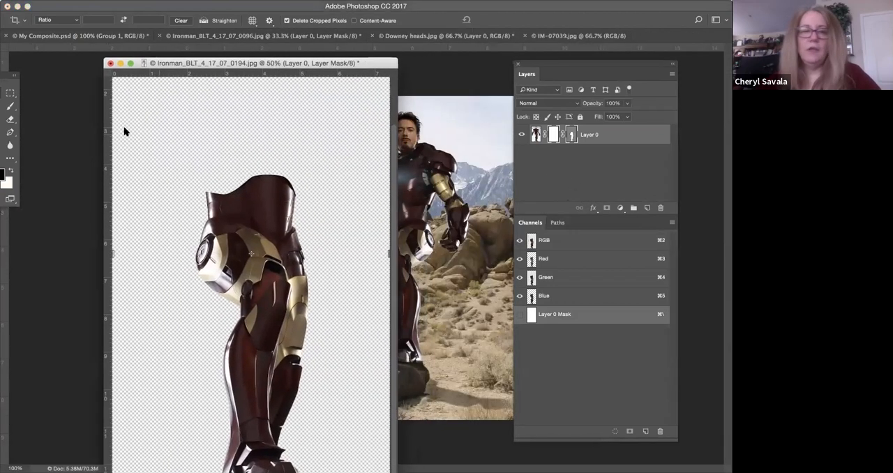
Copy Layer 0, the leg armour with its masks, from Ironman_BLT_4_17_07_0194.jpg into My Composite.psd using the Move tool.
{"action": "left_click", "coordinate": [14, 92]}
{"action": "left_click", "coordinate": [24, 102]}
{"action": "left_click_drag", "start_coordinate": [7, 75], "coordinate": [58, 74]}
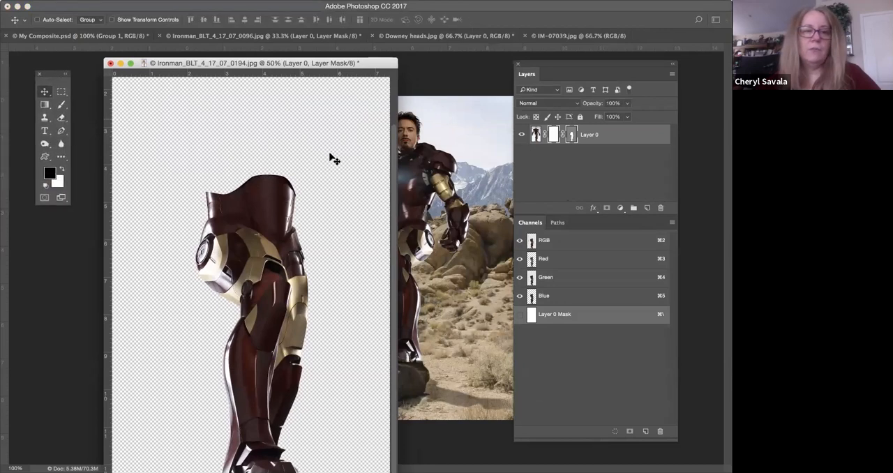
{"action": "left_click", "coordinate": [535, 134]}
{"action": "left_click_drag", "start_coordinate": [535, 135], "coordinate": [363, 149]}
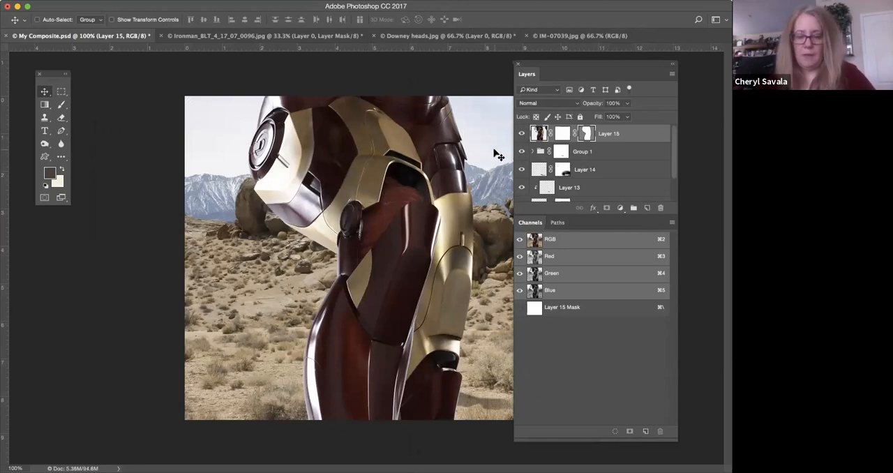
Try to scale the oversized leg armour to about 34% and place it beside the standing figure with Free Transform.
{"action": "key", "text": "super+minus"}
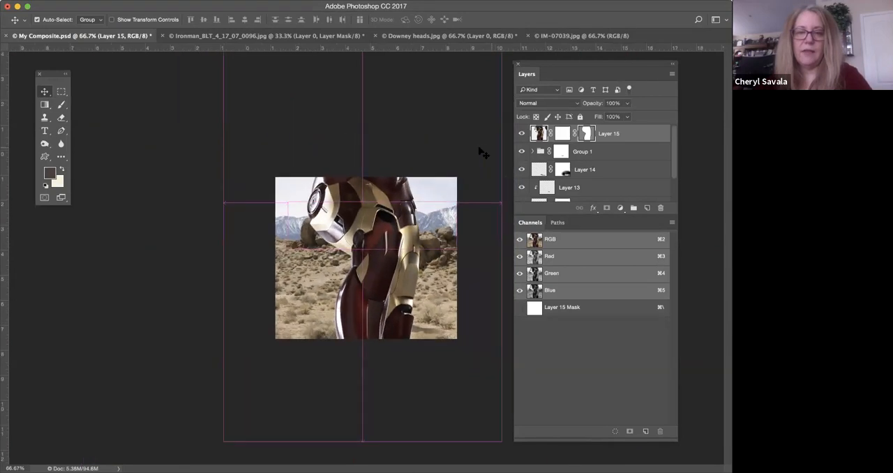
{"action": "key", "text": "super+minus"}
{"action": "key", "text": "super+t"}
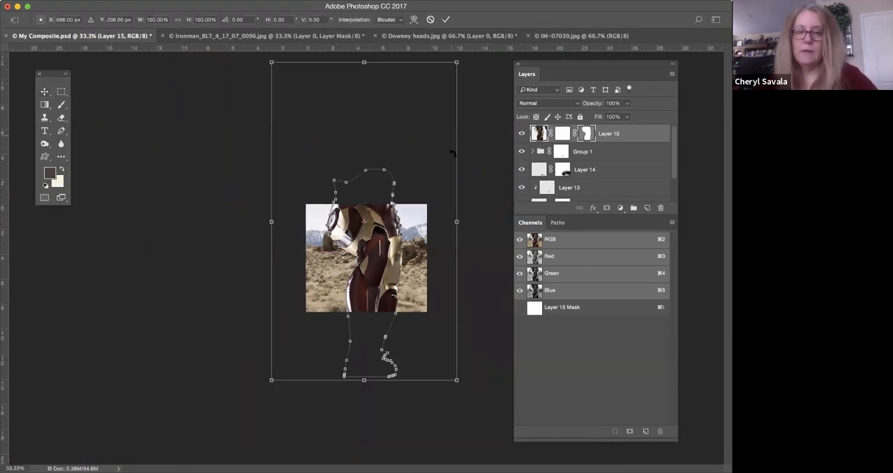
{"action": "left_click_drag", "start_coordinate": [459, 61], "coordinate": [338, 269]}
{"action": "left_click_drag", "start_coordinate": [322, 346], "coordinate": [403, 220]}
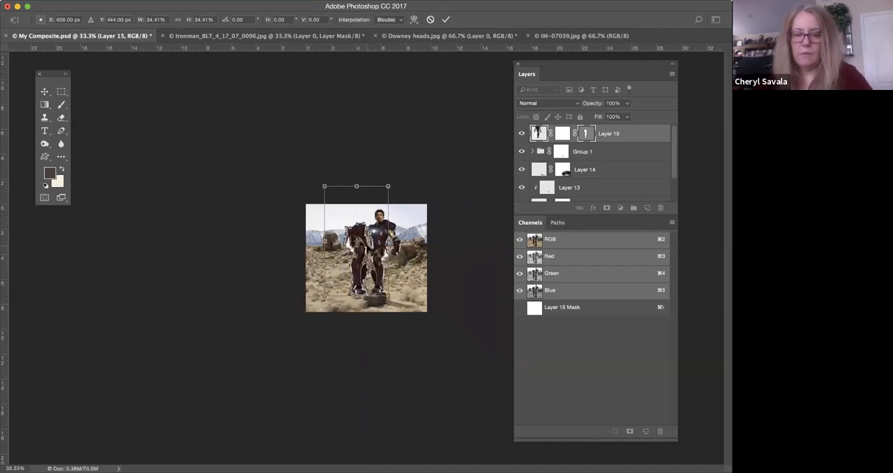
{"action": "key", "text": "super+plus"}
{"action": "key", "text": "super+plus"}
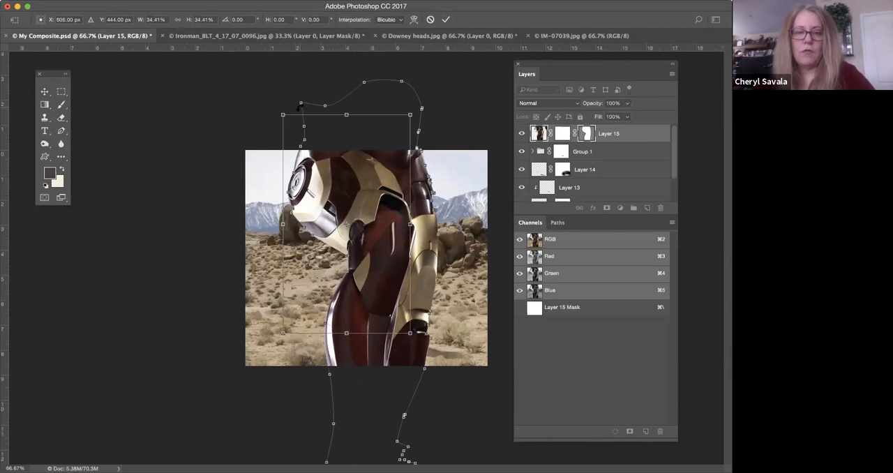
{"action": "mouse_move", "coordinate": [282, 113]}
{"action": "left_mouse_down"}
{"action": "mouse_move", "coordinate": [290, 122]}
{"action": "mouse_move", "coordinate": [284, 115]}
{"action": "left_mouse_up"}
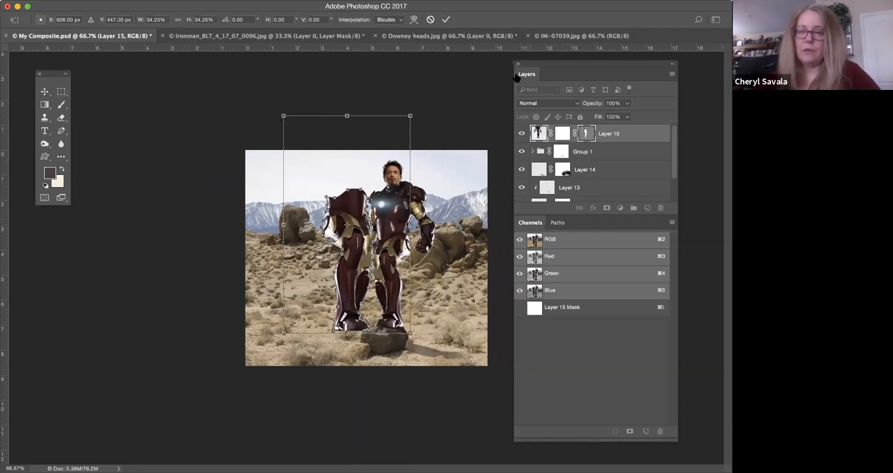
{"action": "key", "text": "Escape"}
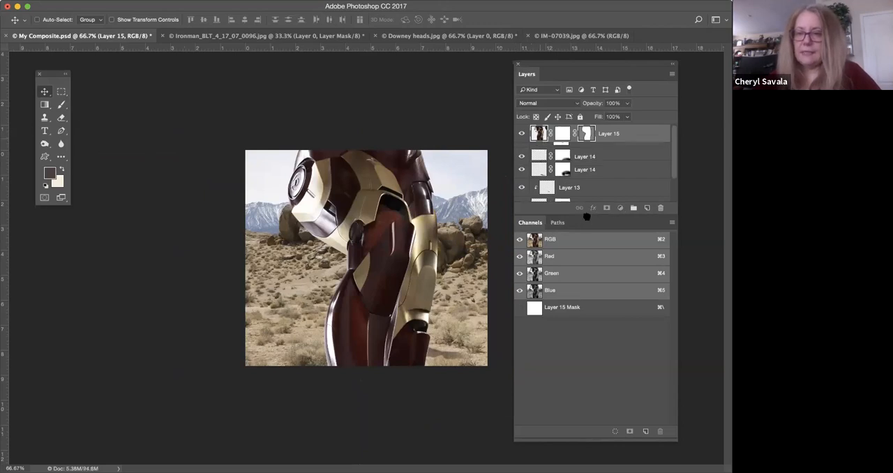
Delete Layer 15 and hide Group 1, Layer 14, Layer 13 and Layer 8, leaving only the Background showing.
{"action": "scroll", "coordinate": [591, 189], "scroll_direction": "down", "scroll_amount": 3}
{"action": "left_click_drag", "start_coordinate": [522, 139], "coordinate": [529, 193]}
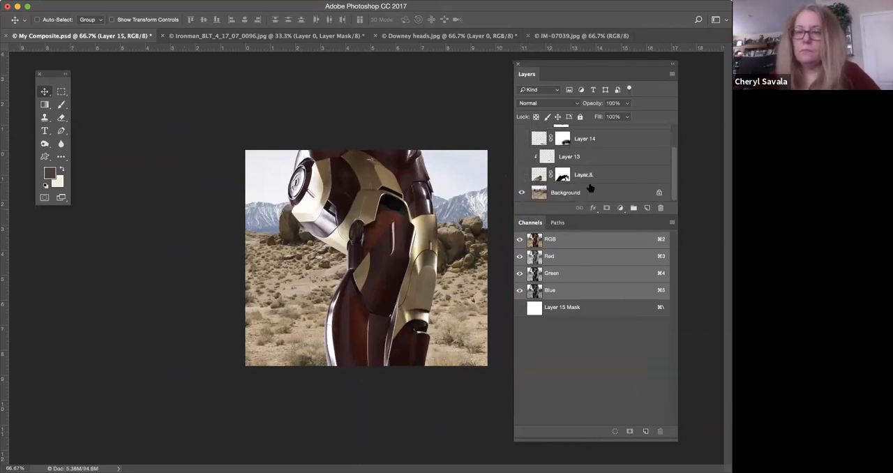
{"action": "left_click_drag", "start_coordinate": [670, 159], "coordinate": [668, 124]}
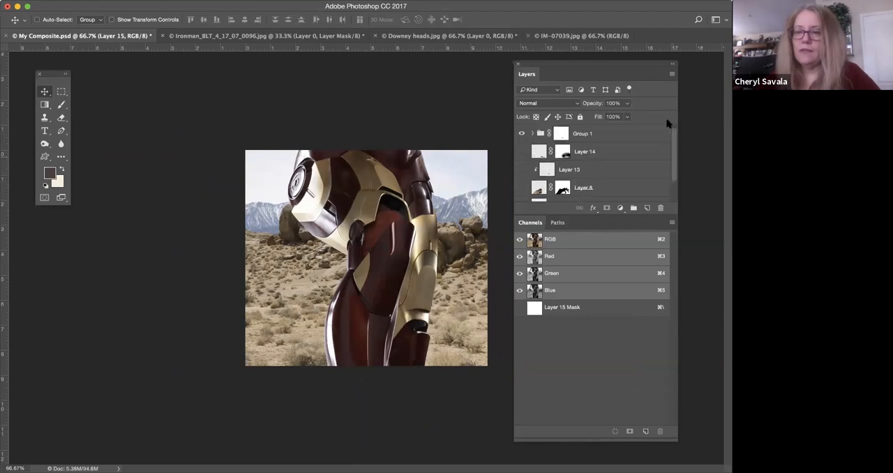
{"action": "left_click", "coordinate": [660, 208]}
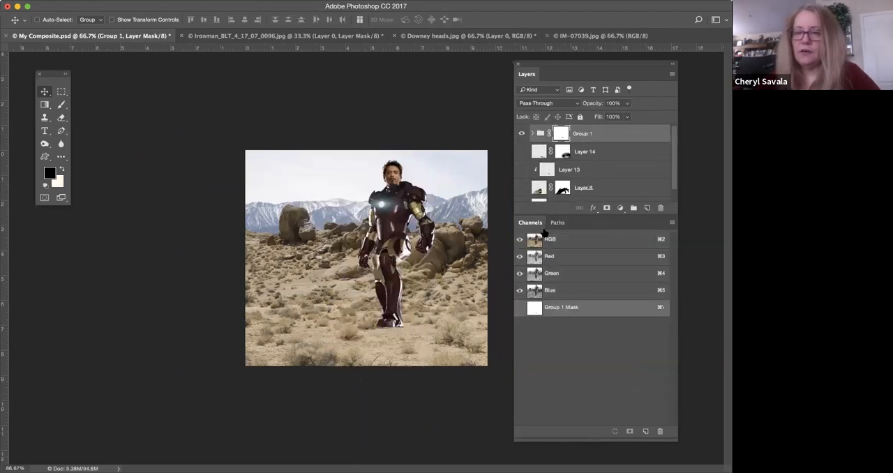
{"action": "left_click_drag", "start_coordinate": [570, 213], "coordinate": [566, 306]}
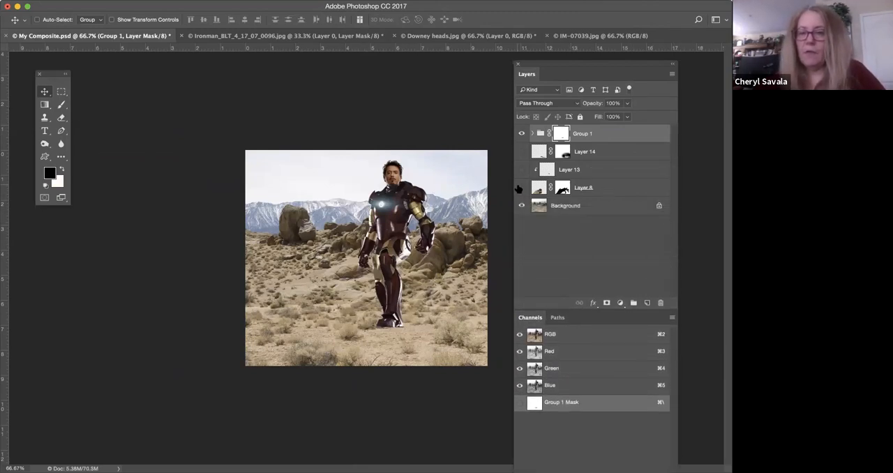
{"action": "left_click", "coordinate": [521, 133]}
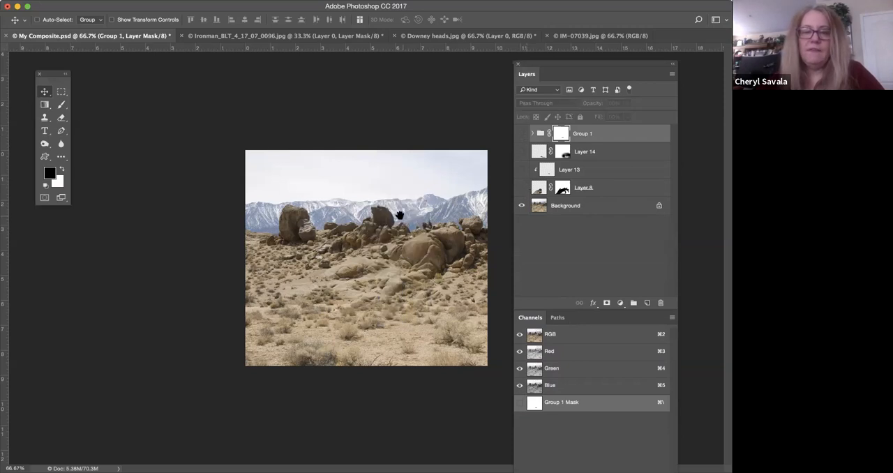
In IM-07039.jpg, select the dark boulder among the rocks with the Lasso tool and copy it onto a new layer.
{"action": "left_click", "coordinate": [593, 36]}
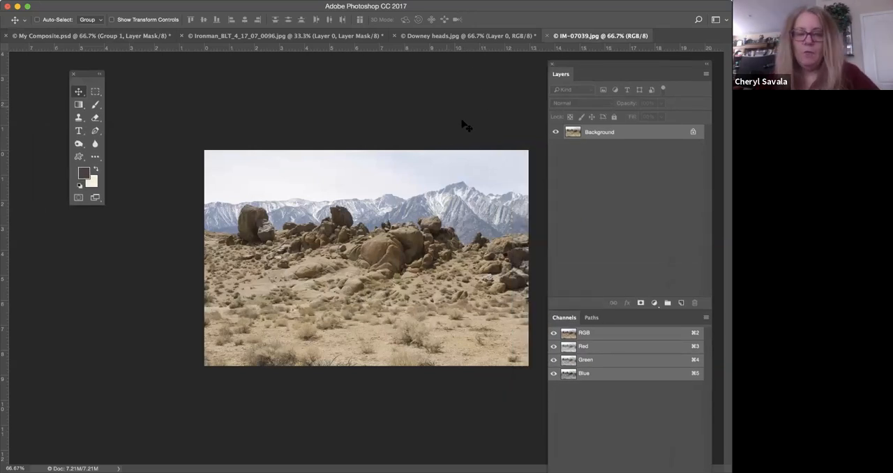
{"action": "left_click", "coordinate": [92, 93]}
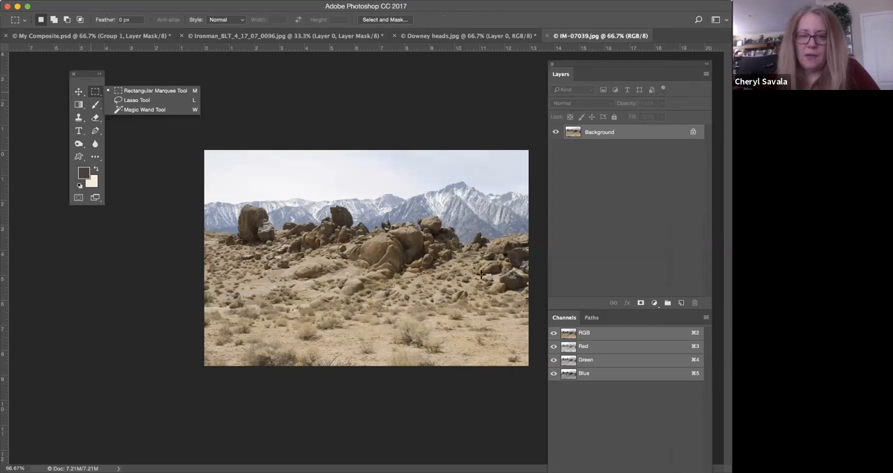
{"action": "left_click", "coordinate": [97, 93]}
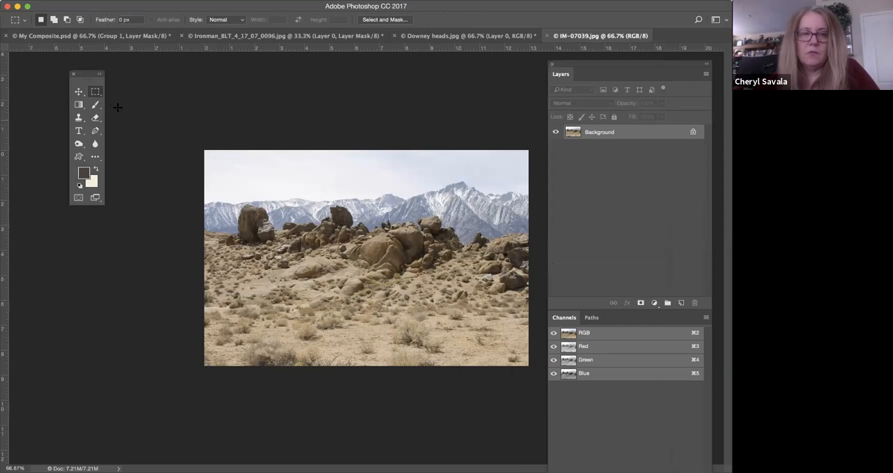
{"action": "left_click", "coordinate": [97, 92]}
{"action": "left_click", "coordinate": [122, 99]}
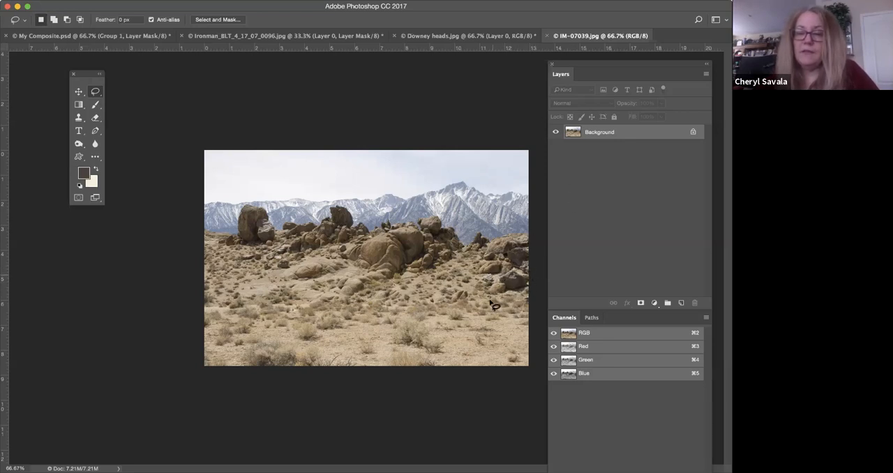
{"action": "left_click", "coordinate": [88, 1]}
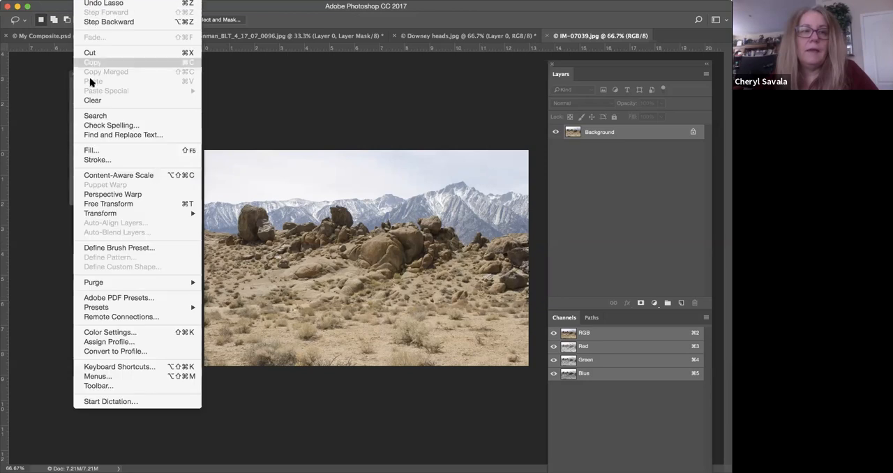
{"action": "left_click", "coordinate": [356, 121]}
{"action": "key", "text": "alt+shift+super+n"}
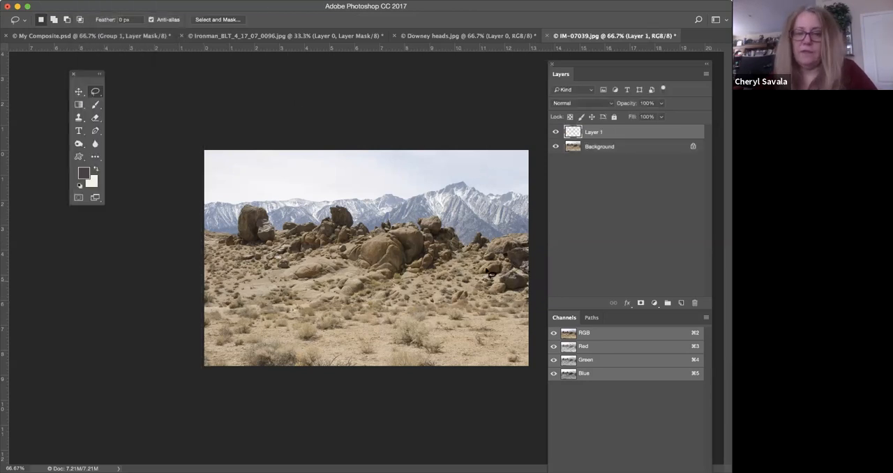
Move the copied boulder to the sandy foreground and enlarge it to about 188.5% with Free Transform.
{"action": "left_click_drag", "start_coordinate": [436, 291], "coordinate": [324, 324]}
{"action": "key", "text": "super+t"}
{"action": "left_click_drag", "start_coordinate": [386, 319], "coordinate": [425, 290]}
{"action": "left_click_drag", "start_coordinate": [392, 334], "coordinate": [369, 339]}
{"action": "key", "text": "super+plus"}
{"action": "key", "text": "super+plus"}
{"action": "key", "text": "super+plus"}
{"action": "key", "text": "super+plus"}
{"action": "key", "text": "super+plus"}
{"action": "left_click_drag", "start_coordinate": [424, 343], "coordinate": [285, 93]}
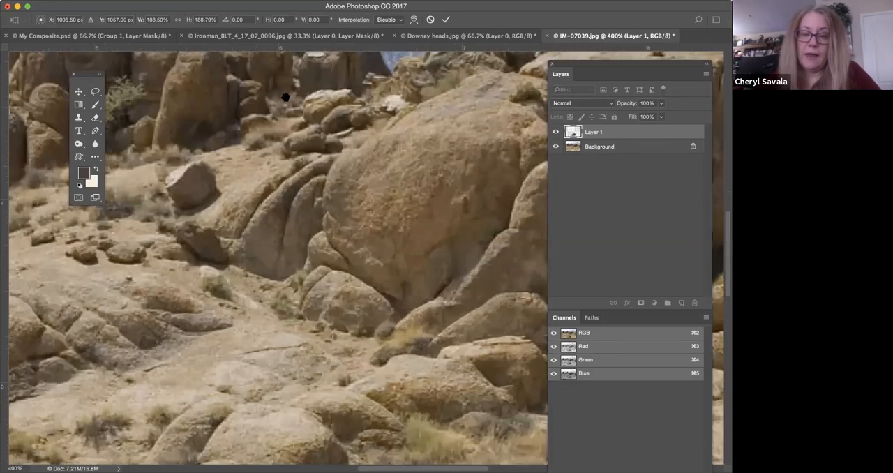
{"action": "left_click_drag", "start_coordinate": [439, 283], "coordinate": [434, 258]}
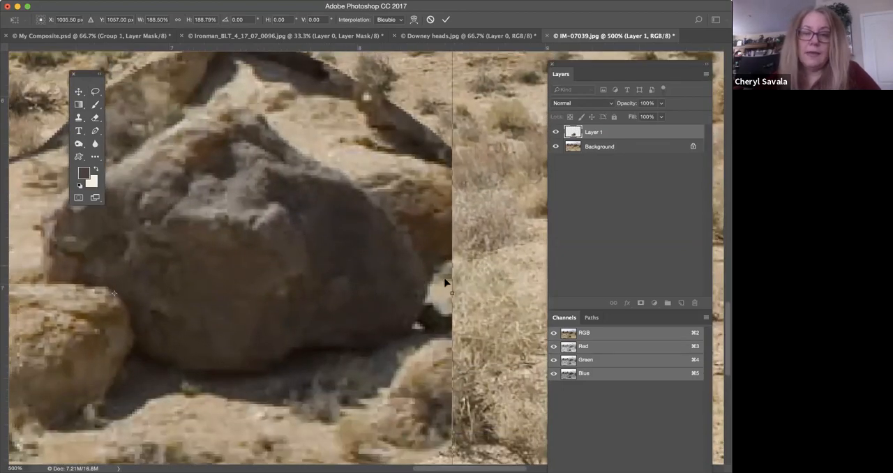
{"action": "key", "text": "Return"}
{"action": "key", "text": "l"}
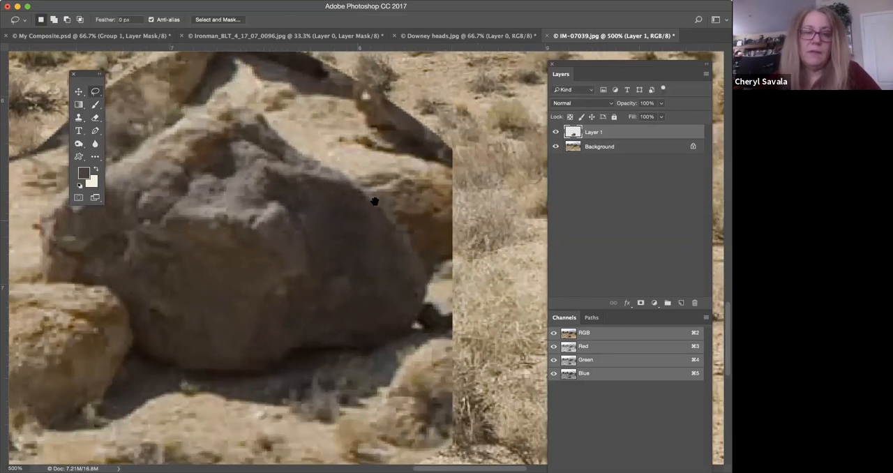
Select the enlarged dark boulder on Layer 1 by tracing closely around its edge with the Lasso tool.
{"action": "left_click_drag", "start_coordinate": [374, 202], "coordinate": [478, 245]}
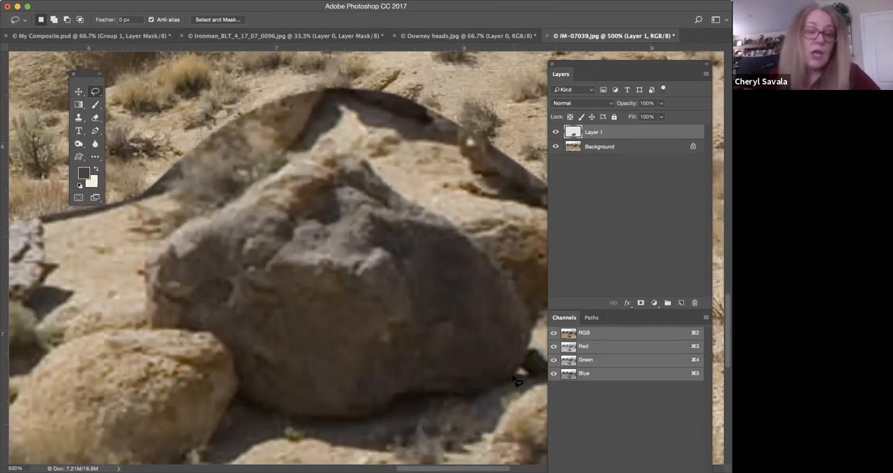
{"action": "mouse_move", "coordinate": [513, 380]}
{"action": "left_mouse_down"}
{"action": "mouse_move", "coordinate": [529, 315]}
{"action": "mouse_move", "coordinate": [501, 261]}
{"action": "mouse_move", "coordinate": [483, 239]}
{"action": "mouse_move", "coordinate": [392, 190]}
{"action": "mouse_move", "coordinate": [360, 150]}
{"action": "mouse_move", "coordinate": [331, 140]}
{"action": "mouse_move", "coordinate": [172, 234]}
{"action": "mouse_move", "coordinate": [152, 259]}
{"action": "mouse_move", "coordinate": [148, 325]}
{"action": "mouse_move", "coordinate": [212, 332]}
{"action": "mouse_move", "coordinate": [226, 342]}
{"action": "mouse_move", "coordinate": [239, 391]}
{"action": "left_mouse_up"}
{"action": "mouse_move", "coordinate": [271, 418]}
{"action": "left_mouse_down"}
{"action": "mouse_move", "coordinate": [369, 427]}
{"action": "mouse_move", "coordinate": [502, 392]}
{"action": "mouse_move", "coordinate": [520, 377]}
{"action": "left_mouse_up"}
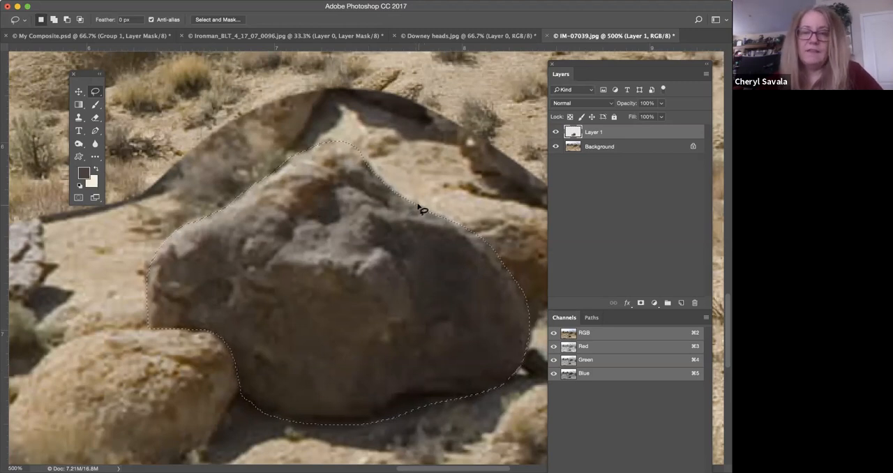
Apply the Add Noise filter to the selected boulder with an amount of 3%, Gaussian distribution and Monochromatic.
{"action": "left_click", "coordinate": [218, 0]}
{"action": "mouse_move", "coordinate": [220, 19]}
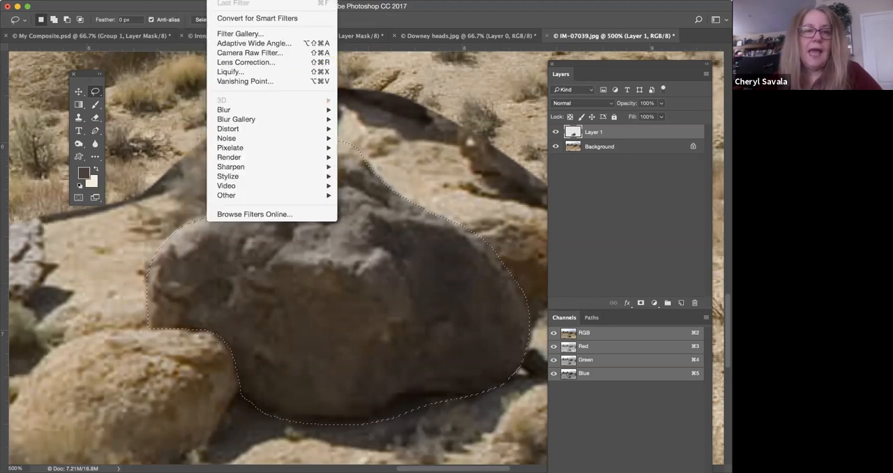
{"action": "mouse_move", "coordinate": [241, 0]}
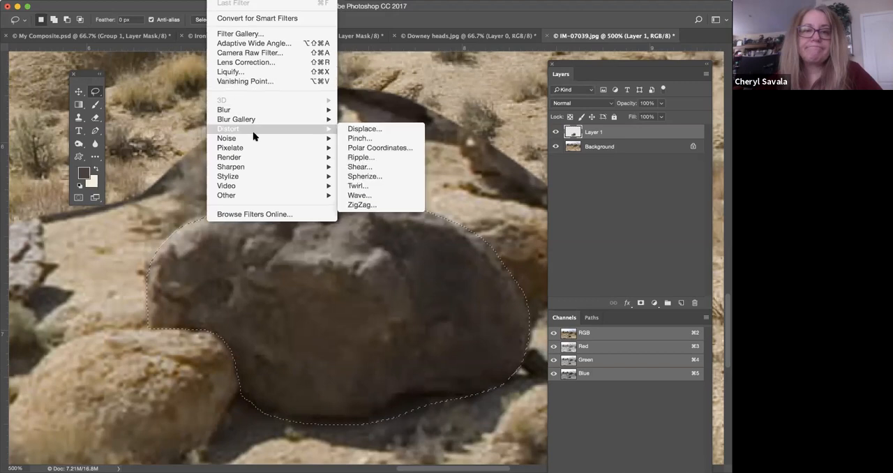
{"action": "mouse_move", "coordinate": [253, 138]}
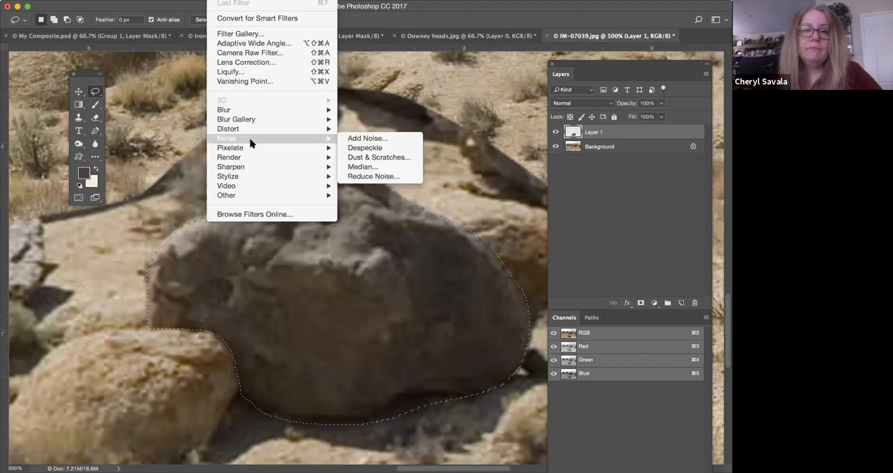
{"action": "left_click", "coordinate": [376, 142]}
{"action": "left_click_drag", "start_coordinate": [370, 115], "coordinate": [535, 149]}
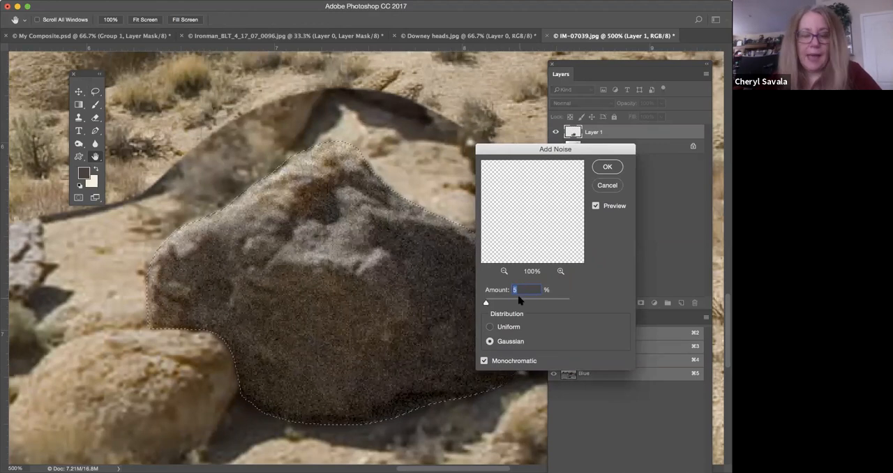
{"action": "type", "text": "2"}
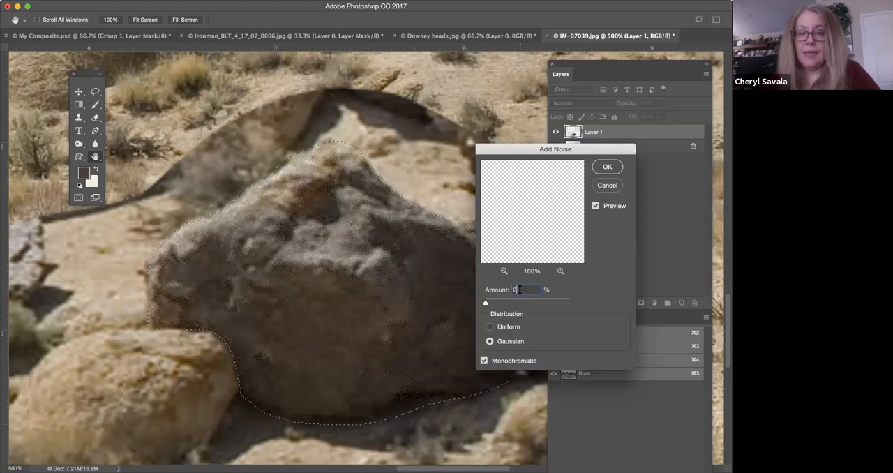
{"action": "type", "text": "3"}
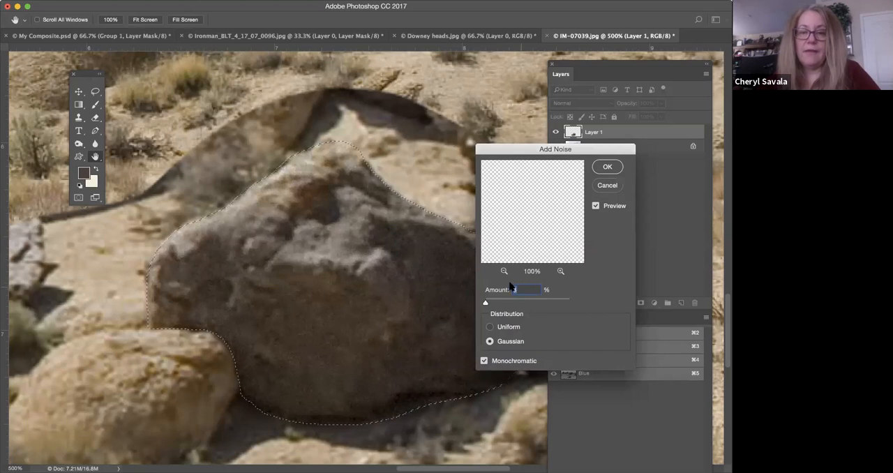
{"action": "left_click", "coordinate": [602, 167]}
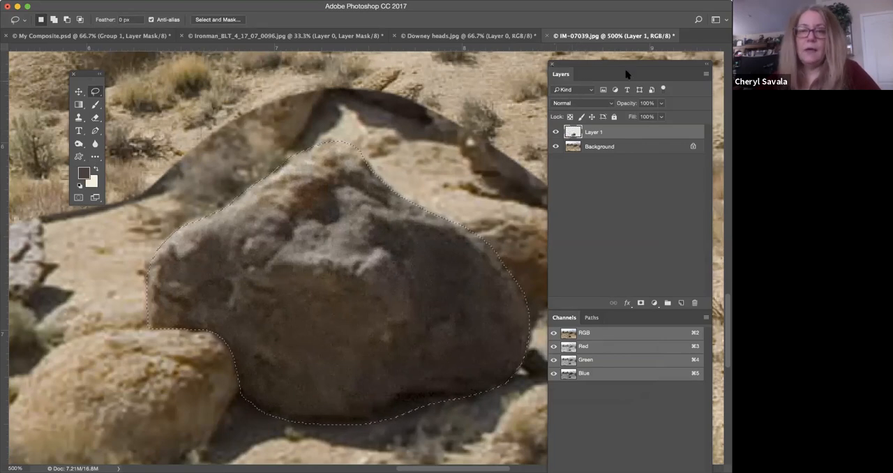
Close IM-07039.jpg and show Layer 8 in My Composite.psd.
{"action": "left_click", "coordinate": [547, 35]}
{"action": "left_click", "coordinate": [357, 163]}
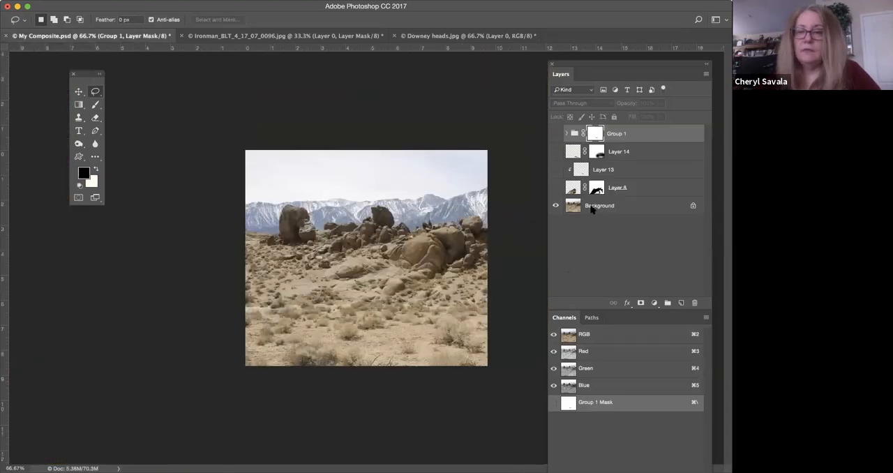
{"action": "left_click", "coordinate": [556, 188]}
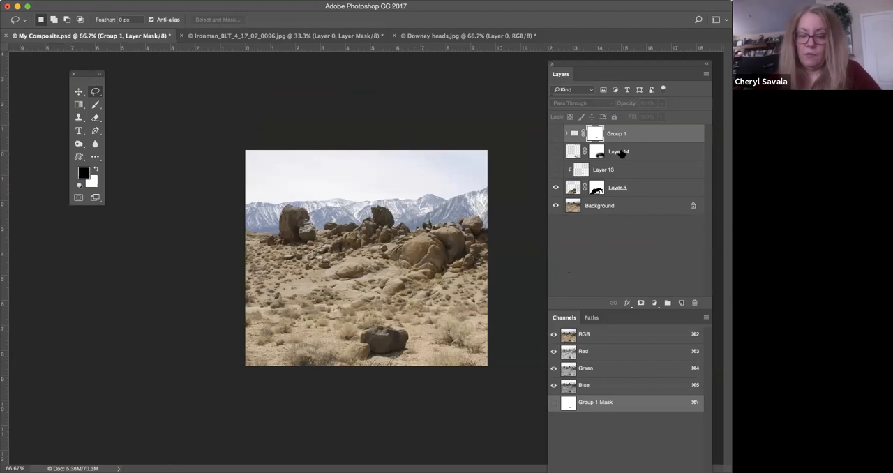
Examine at 300% how the composited boulder, the neighbouring rocks and their shadow blend into the sandy foreground.
{"action": "key", "text": "super+equal"}
{"action": "key", "text": "super+equal"}
{"action": "key", "text": "super+equal"}
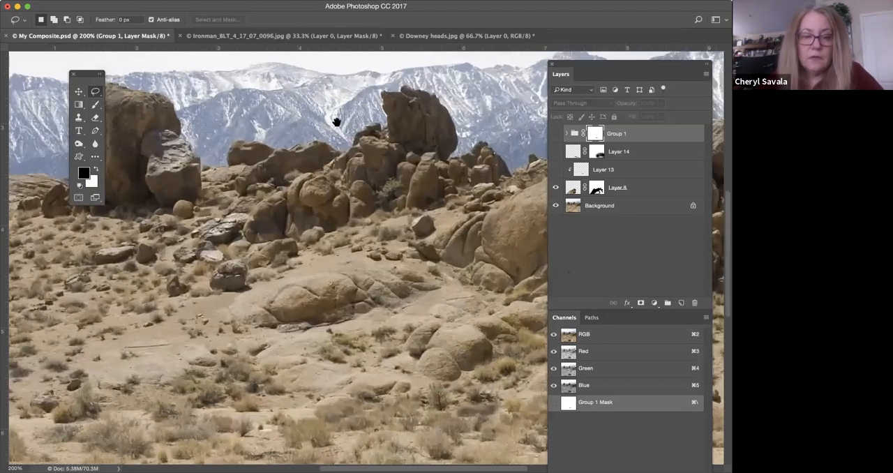
{"action": "scroll", "coordinate": [340, 104], "scroll_direction": "down", "scroll_amount": 10}
{"action": "scroll", "coordinate": [448, 289], "scroll_direction": "right", "scroll_amount": 2}
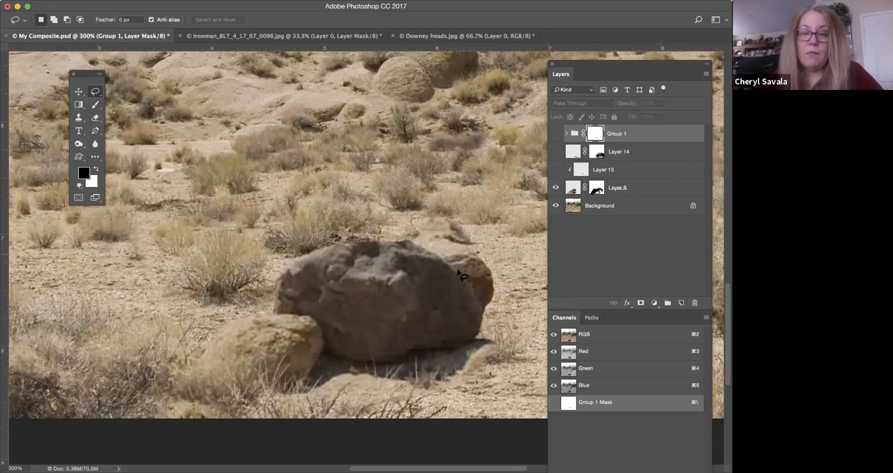
{"action": "scroll", "coordinate": [409, 305], "scroll_direction": "up", "scroll_amount": 2}
{"action": "scroll", "coordinate": [409, 305], "scroll_direction": "right", "scroll_amount": 2}
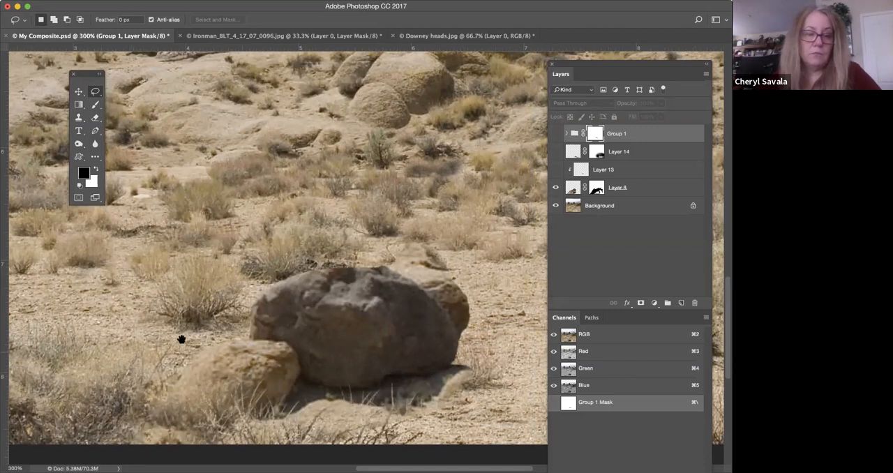
{"action": "scroll", "coordinate": [182, 339], "scroll_direction": "down", "scroll_amount": 3}
{"action": "scroll", "coordinate": [181, 339], "scroll_direction": "left", "scroll_amount": 3}
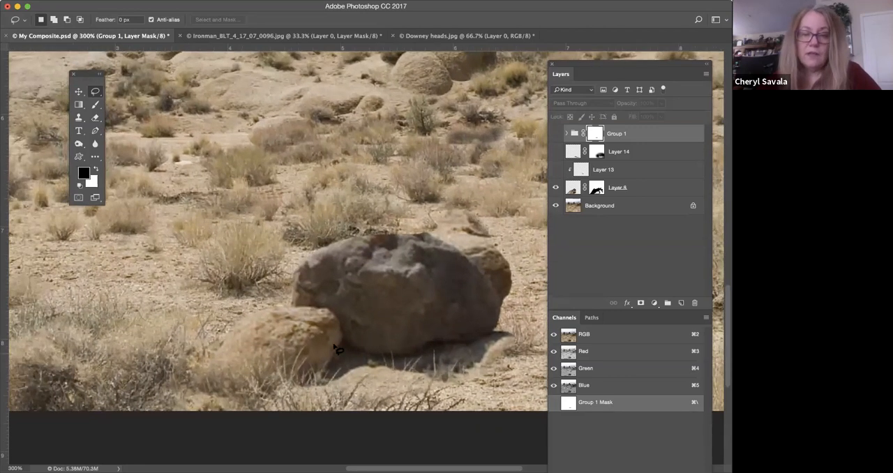
{"action": "left_click_drag", "start_coordinate": [435, 323], "coordinate": [397, 346]}
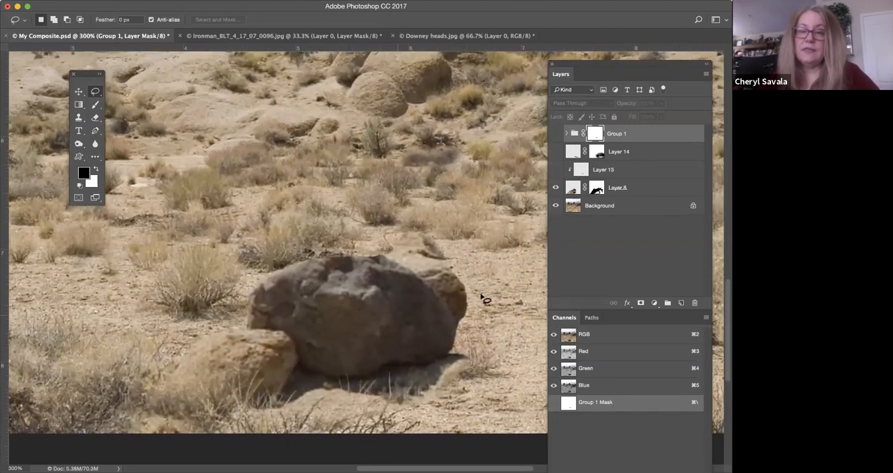
Expand Group 1, close the Channels and Paths panels, and lengthen the Layers panel to list every layer.
{"action": "left_click", "coordinate": [570, 135]}
{"action": "left_click", "coordinate": [568, 134]}
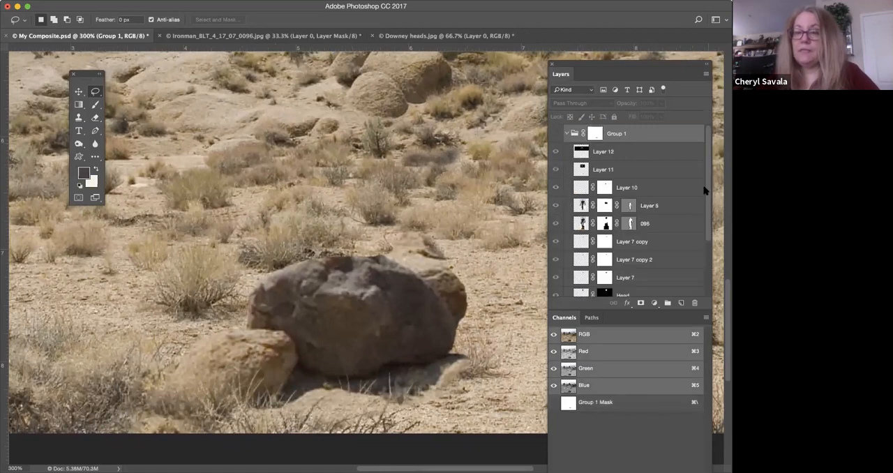
{"action": "scroll", "coordinate": [711, 268], "scroll_direction": "down", "scroll_amount": 3}
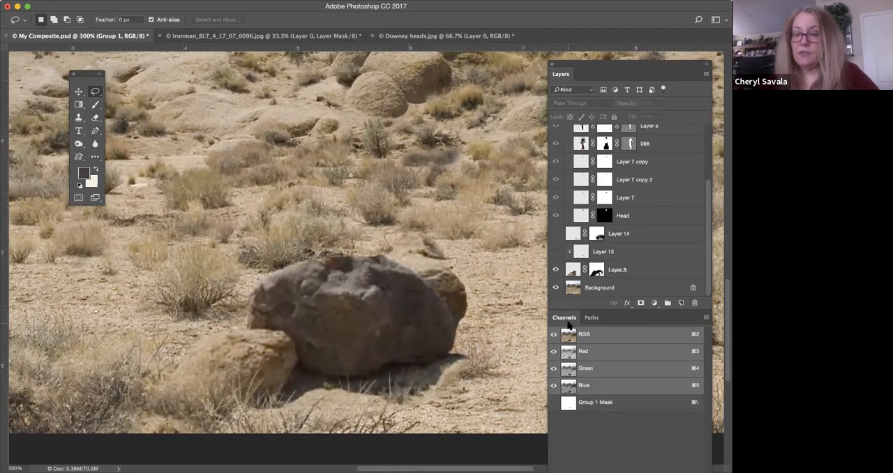
{"action": "left_click_drag", "start_coordinate": [566, 319], "coordinate": [569, 353]}
{"action": "left_click", "coordinate": [547, 340]}
{"action": "left_click_drag", "start_coordinate": [563, 319], "coordinate": [564, 353]}
{"action": "left_click", "coordinate": [552, 344]}
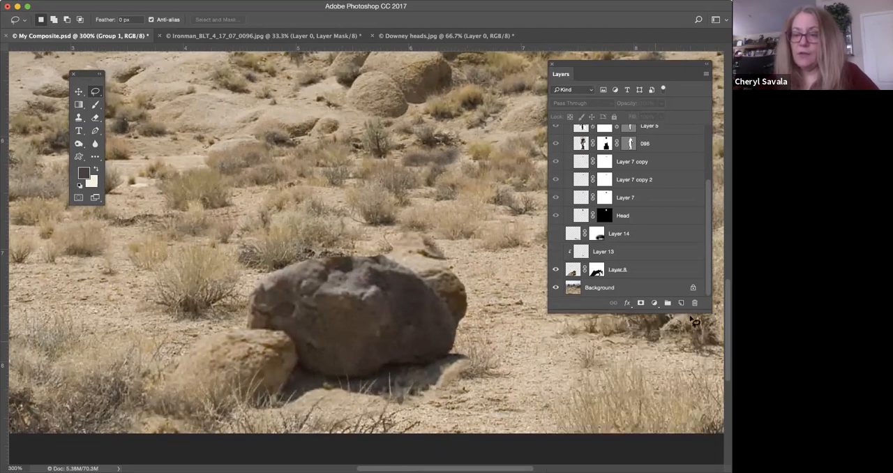
{"action": "left_click_drag", "start_coordinate": [709, 314], "coordinate": [717, 440]}
Show Group 1 and hide all of its layers except Layer 5 and Head.
{"action": "left_click", "coordinate": [556, 134]}
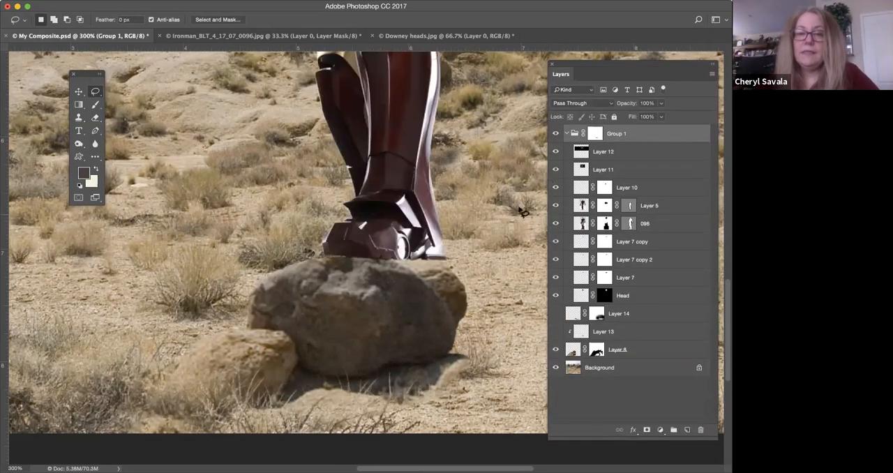
{"action": "scroll", "coordinate": [383, 242], "scroll_direction": "up", "scroll_amount": 5}
{"action": "left_click_drag", "start_coordinate": [556, 152], "coordinate": [556, 277]}
{"action": "left_click", "coordinate": [556, 223]}
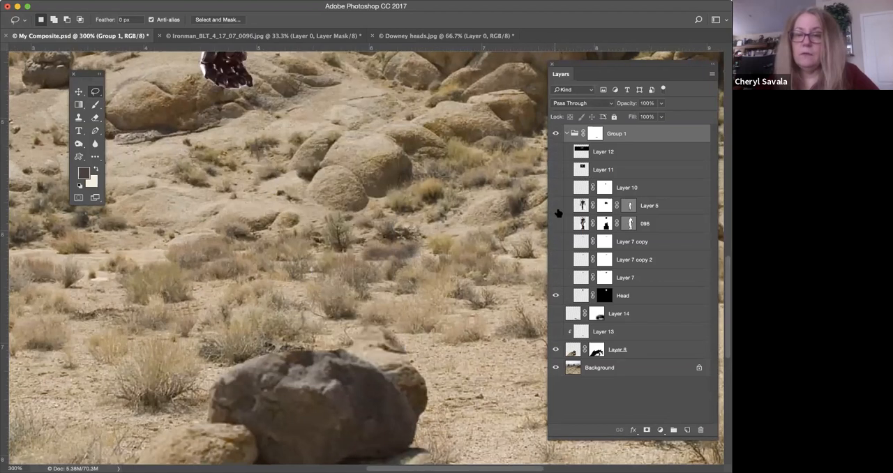
{"action": "left_click", "coordinate": [556, 223]}
{"action": "left_click", "coordinate": [555, 206]}
Disable the layer mask of Layer 5 to reveal the full upper part of the leg armour.
{"action": "mouse_move", "coordinate": [466, 234]}
{"action": "left_mouse_down"}
{"action": "mouse_move", "coordinate": [482, 300]}
{"action": "mouse_move", "coordinate": [480, 200]}
{"action": "left_mouse_up"}
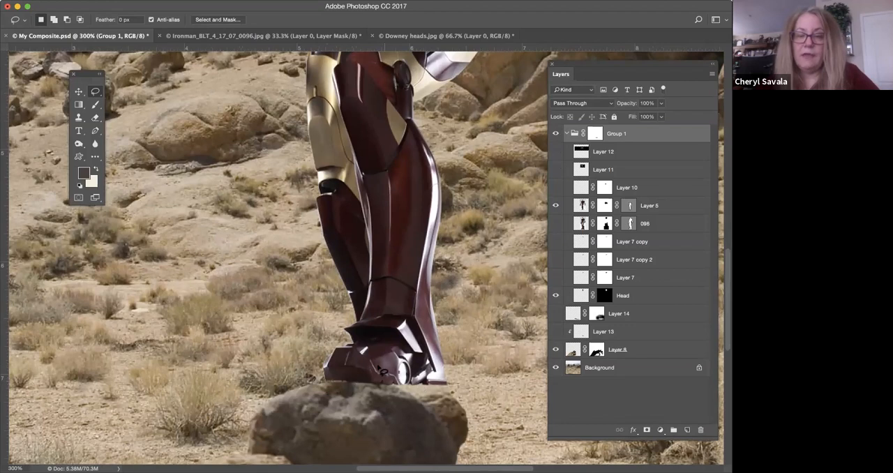
{"action": "mouse_move", "coordinate": [426, 206]}
{"action": "left_mouse_down"}
{"action": "mouse_move", "coordinate": [414, 212]}
{"action": "mouse_move", "coordinate": [411, 195]}
{"action": "mouse_move", "coordinate": [413, 252]}
{"action": "mouse_move", "coordinate": [406, 255]}
{"action": "left_mouse_up"}
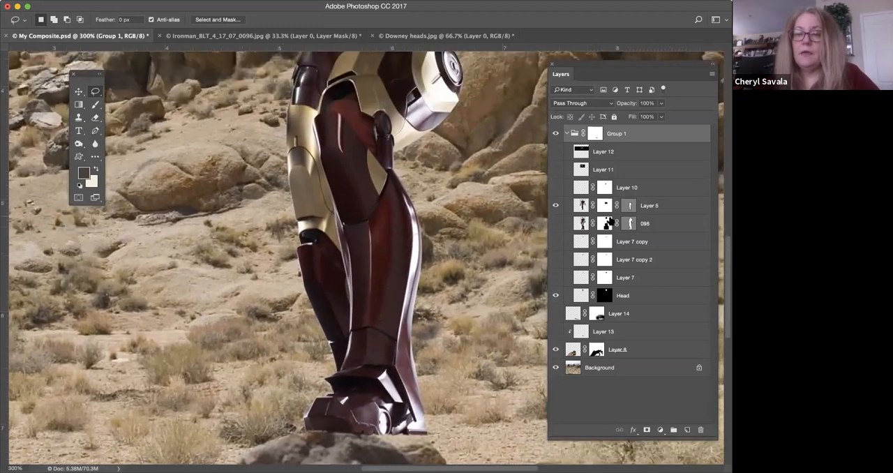
{"action": "left_click_drag", "start_coordinate": [465, 170], "coordinate": [425, 326]}
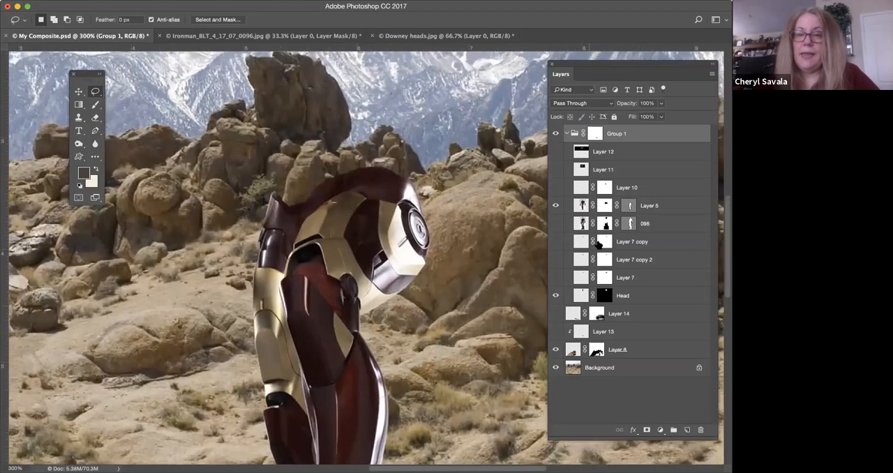
{"action": "left_click", "coordinate": [603, 206]}
{"action": "right_click", "coordinate": [606, 206]}
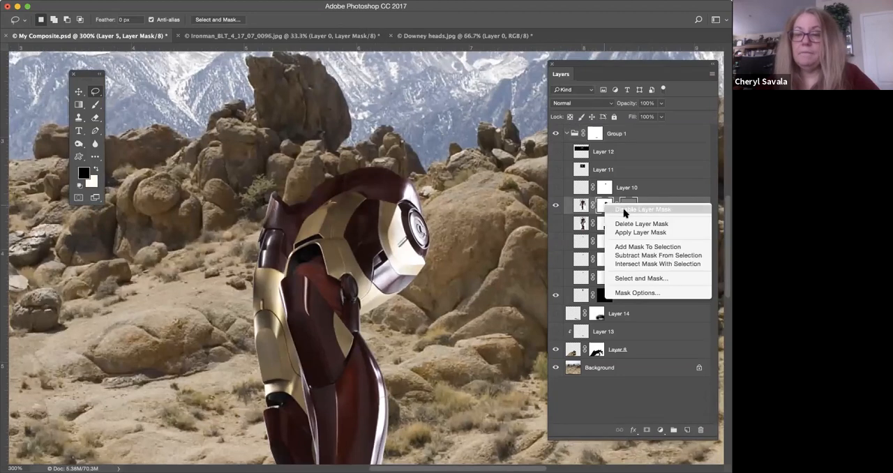
{"action": "left_click", "coordinate": [642, 209]}
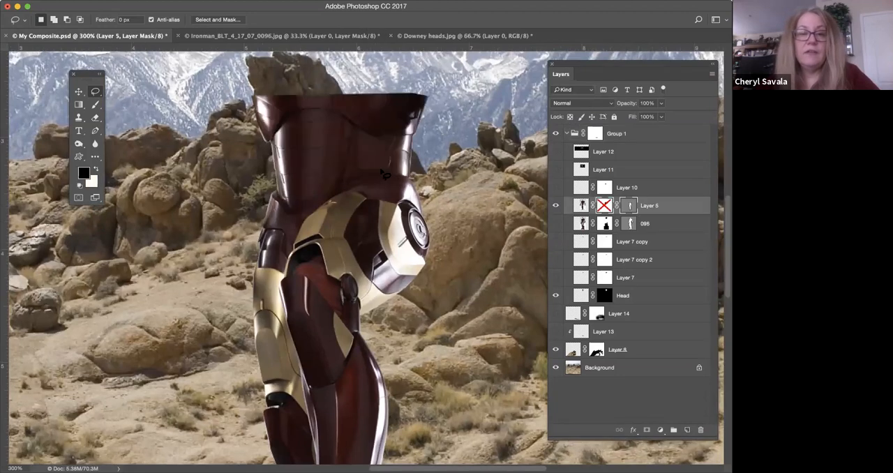
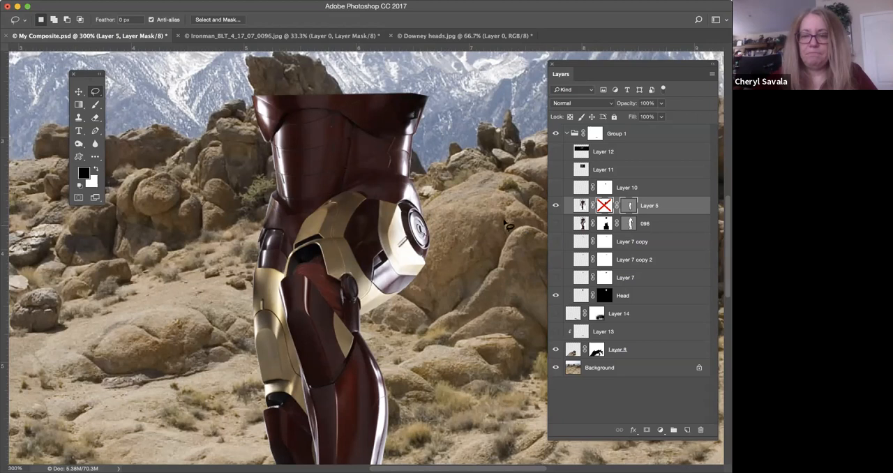
Re-enable the layer mask of Layer 5 and set up a hard-edged brush at size 35.
{"action": "scroll", "coordinate": [371, 222], "scroll_direction": "up", "scroll_amount": 3}
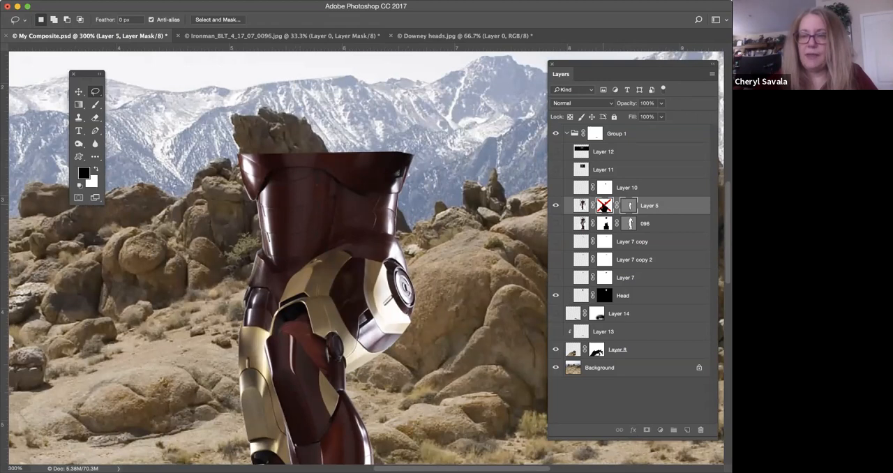
{"action": "left_click", "coordinate": [604, 205], "text": "shift"}
{"action": "left_click", "coordinate": [97, 103]}
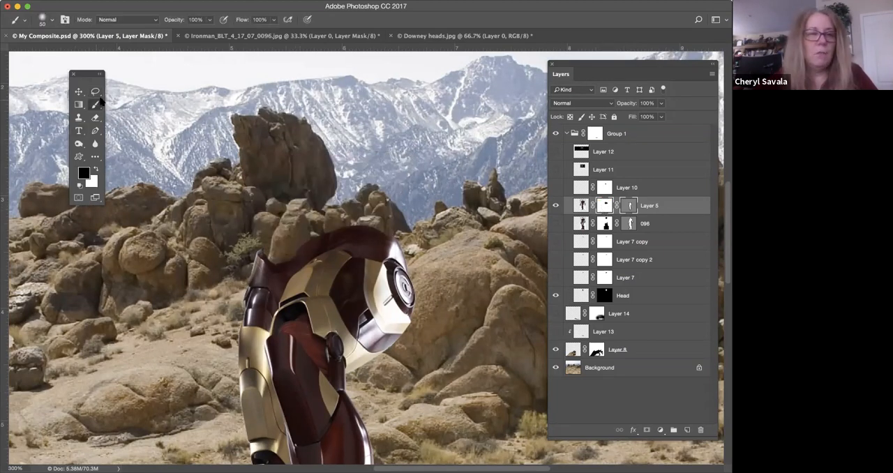
{"action": "left_click", "coordinate": [50, 20]}
{"action": "left_click_drag", "start_coordinate": [69, 73], "coordinate": [93, 72]}
{"action": "key", "text": "Return"}
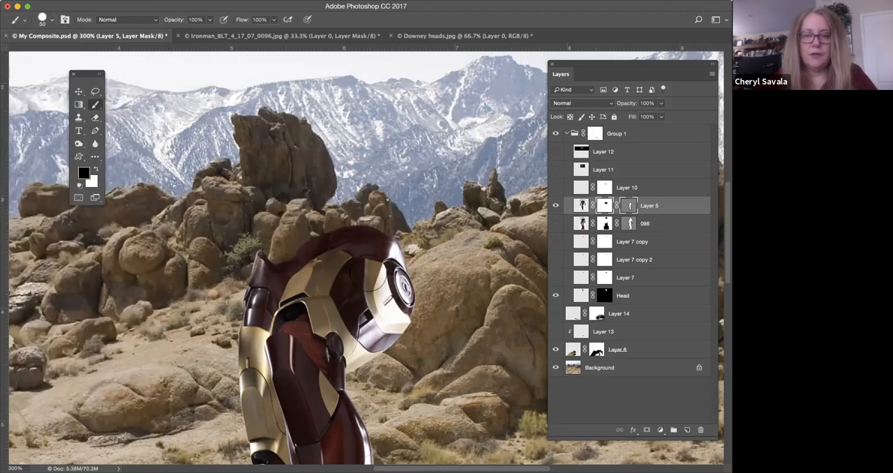
{"action": "key", "text": "bracketleft"}
{"action": "key", "text": "bracketleft"}
{"action": "key", "text": "bracketleft"}
Try hiding the hip with black and restoring hidden armour with white on Layer 5's layer mask, undoing both attempts.
{"action": "mouse_move", "coordinate": [346, 241]}
{"action": "left_mouse_down"}
{"action": "mouse_move", "coordinate": [351, 298]}
{"action": "mouse_move", "coordinate": [394, 339]}
{"action": "mouse_move", "coordinate": [383, 366]}
{"action": "mouse_move", "coordinate": [348, 271]}
{"action": "mouse_move", "coordinate": [310, 307]}
{"action": "mouse_move", "coordinate": [237, 289]}
{"action": "mouse_move", "coordinate": [280, 340]}
{"action": "left_mouse_up"}
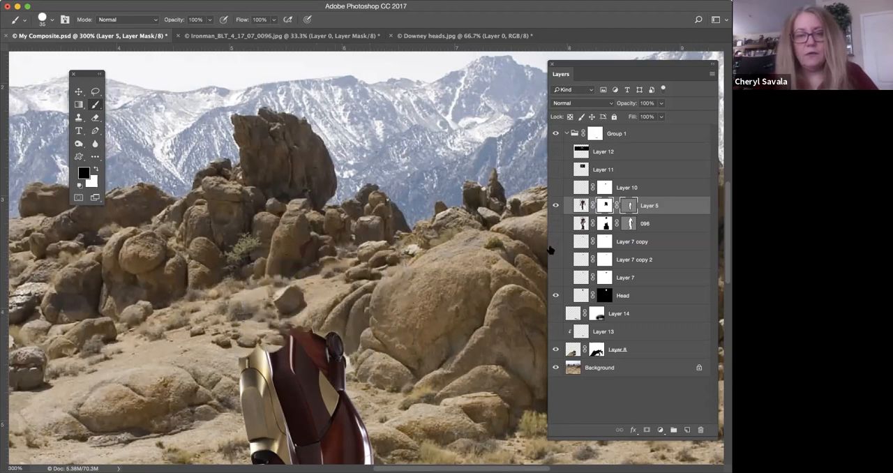
{"action": "key", "text": "super+z"}
{"action": "key", "text": "x"}
{"action": "mouse_move", "coordinate": [300, 211]}
{"action": "left_mouse_down"}
{"action": "mouse_move", "coordinate": [279, 255]}
{"action": "mouse_move", "coordinate": [327, 224]}
{"action": "mouse_move", "coordinate": [389, 224]}
{"action": "mouse_move", "coordinate": [378, 171]}
{"action": "mouse_move", "coordinate": [272, 157]}
{"action": "left_mouse_up"}
{"action": "mouse_move", "coordinate": [401, 161]}
{"action": "left_mouse_down"}
{"action": "mouse_move", "coordinate": [355, 205]}
{"action": "mouse_move", "coordinate": [261, 226]}
{"action": "left_mouse_up"}
{"action": "key", "text": "super+z"}
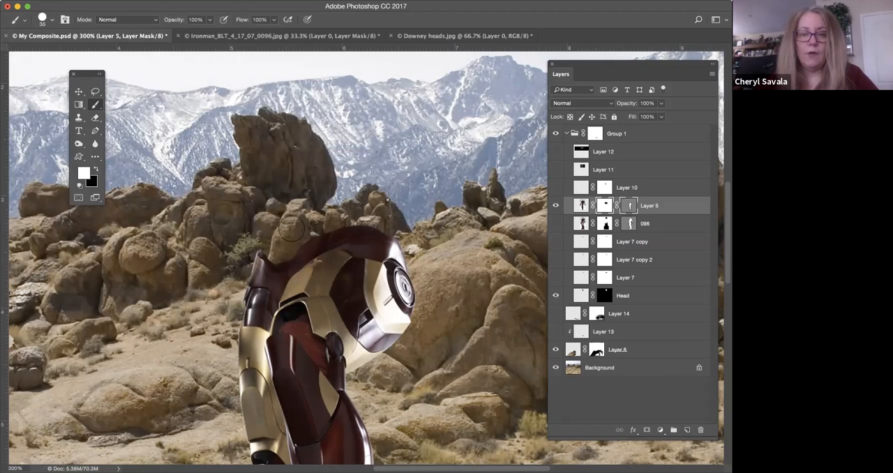
Show layer 096 with the armour's torso and arms, and hide the Head layer.
{"action": "left_click", "coordinate": [555, 225]}
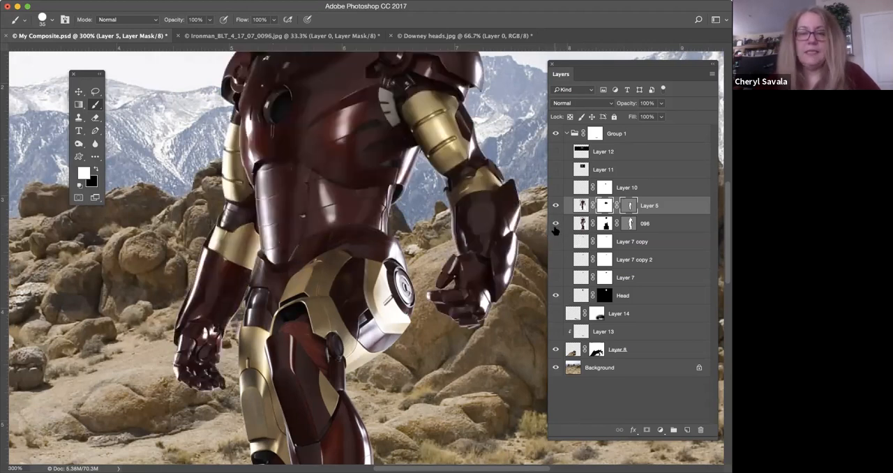
{"action": "scroll", "coordinate": [455, 193], "scroll_direction": "up", "scroll_amount": 5}
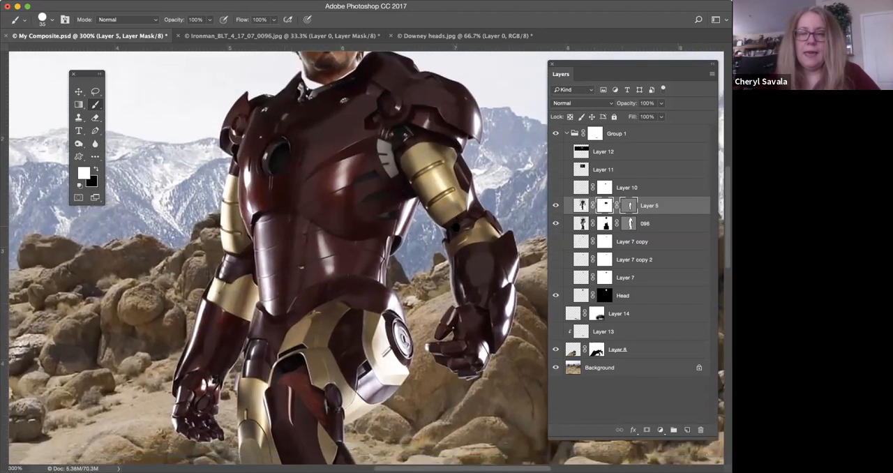
{"action": "left_click_drag", "start_coordinate": [456, 227], "coordinate": [459, 209]}
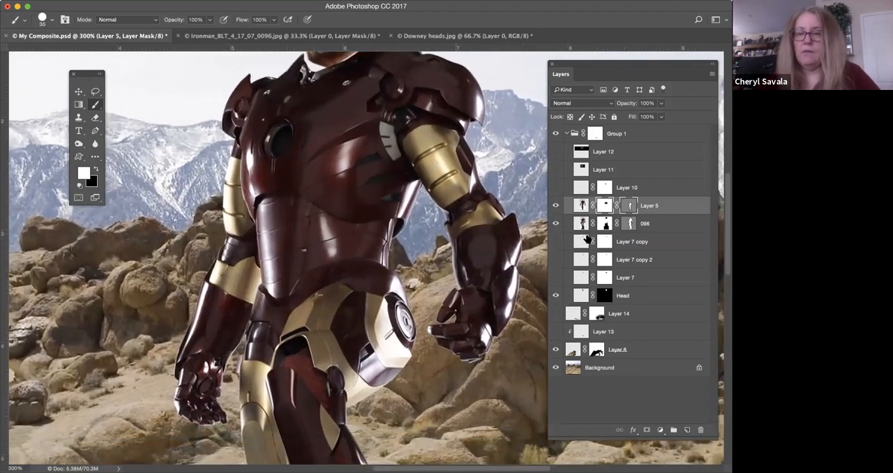
{"action": "mouse_move", "coordinate": [370, 239]}
{"action": "left_mouse_down"}
{"action": "mouse_move", "coordinate": [361, 218]}
{"action": "mouse_move", "coordinate": [367, 235]}
{"action": "mouse_move", "coordinate": [362, 225]}
{"action": "mouse_move", "coordinate": [360, 234]}
{"action": "left_mouse_up"}
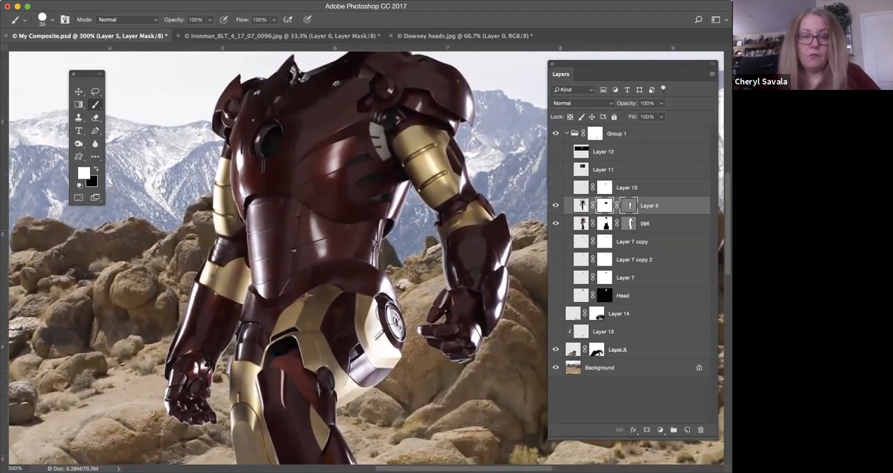
{"action": "left_click", "coordinate": [555, 224]}
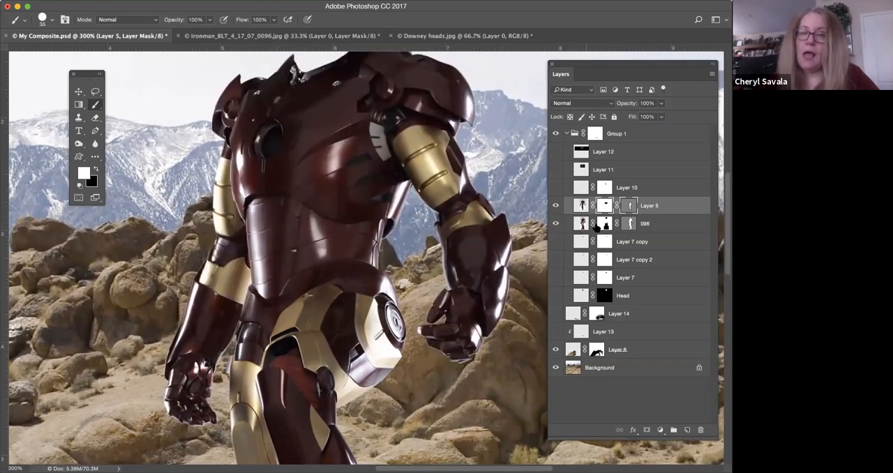
Stretch layer 096 horizontally to 101.52% of its width with Free Transform.
{"action": "left_click", "coordinate": [580, 224]}
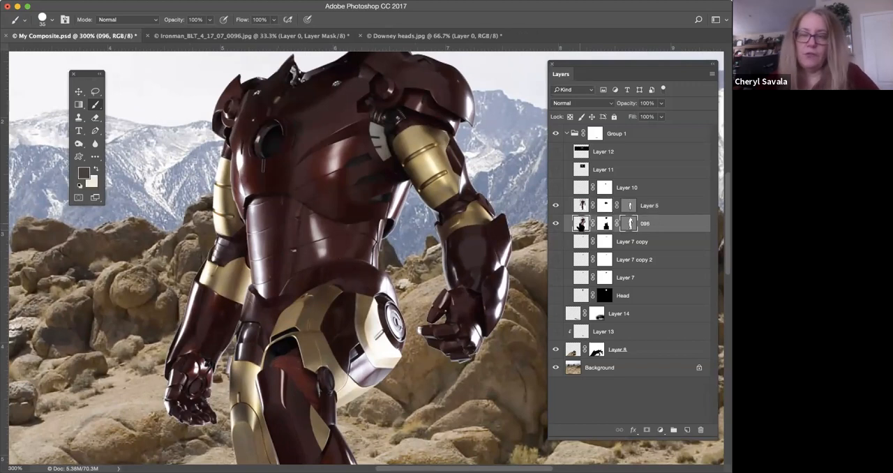
{"action": "key", "text": "super+t"}
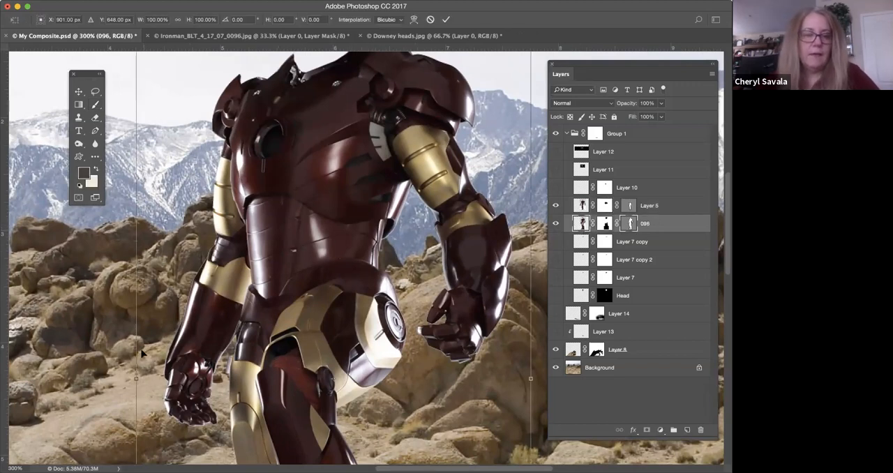
{"action": "mouse_move", "coordinate": [132, 378]}
{"action": "left_mouse_down"}
{"action": "mouse_move", "coordinate": [114, 374]}
{"action": "mouse_move", "coordinate": [149, 368]}
{"action": "mouse_move", "coordinate": [133, 371]}
{"action": "left_mouse_up"}
{"action": "left_click_drag", "start_coordinate": [532, 381], "coordinate": [535, 377]}
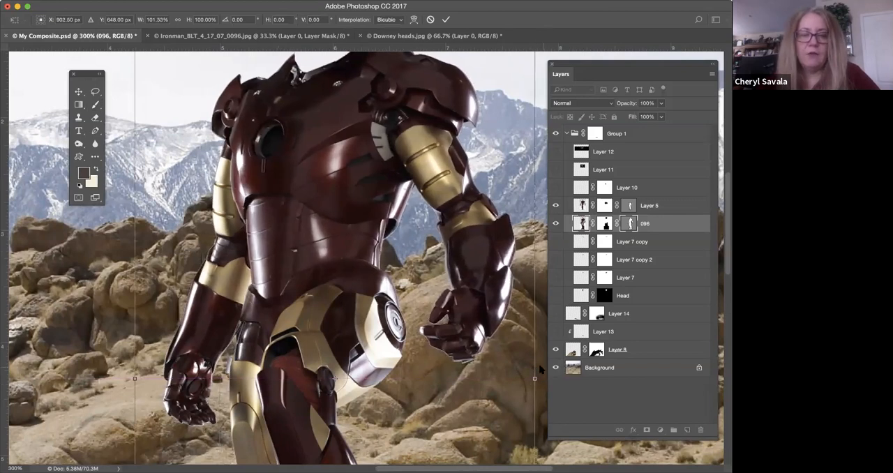
{"action": "key", "text": "Return"}
{"action": "key", "text": "b"}
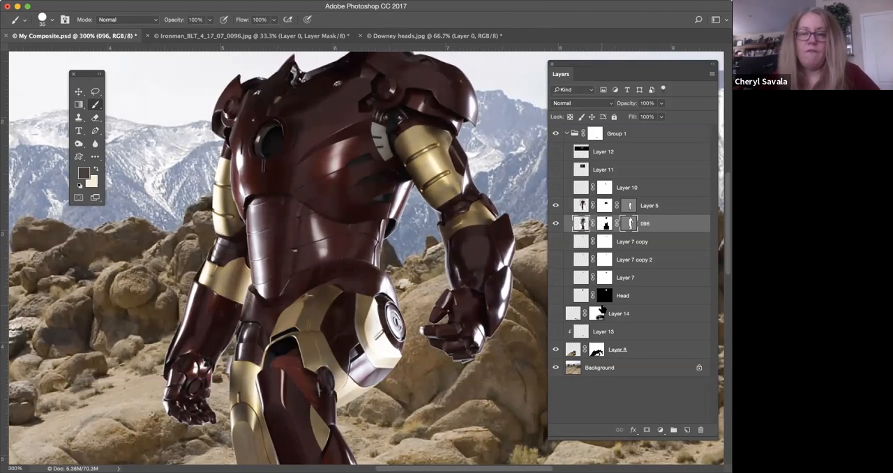
Examine how the torso and arms of layer 096 meet the hip and leg of Layer 5, up to 500%.
{"action": "scroll", "coordinate": [401, 235], "scroll_direction": "up", "scroll_amount": 3}
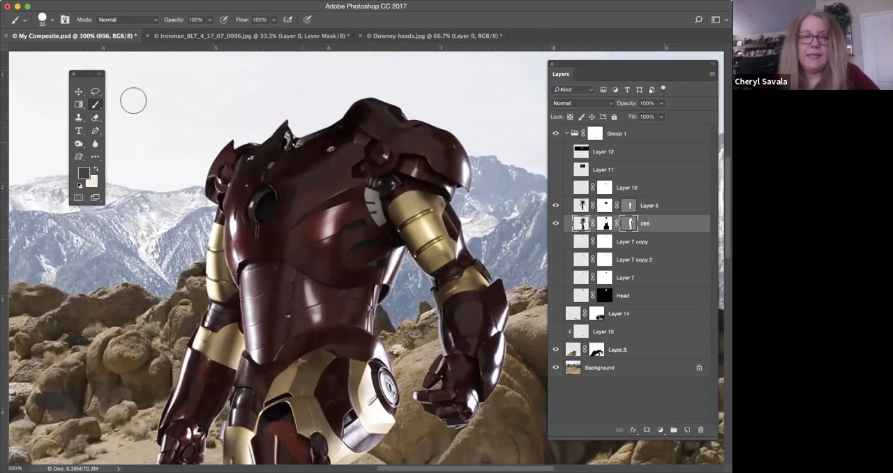
{"action": "left_click", "coordinate": [95, 91]}
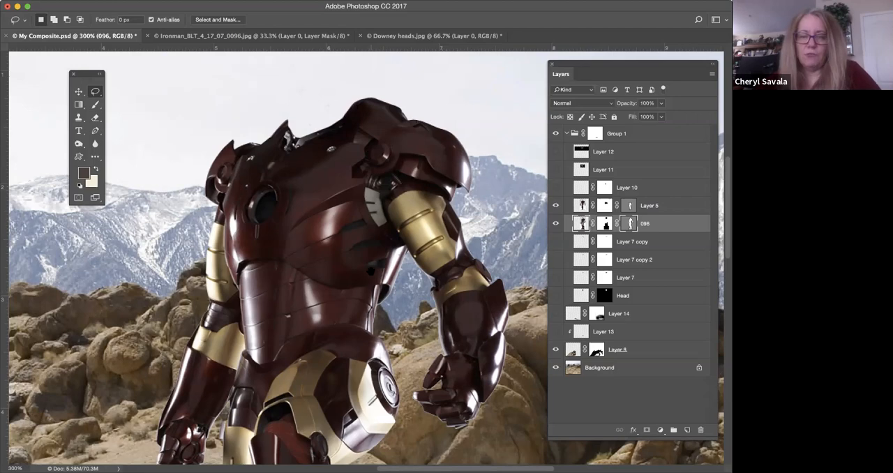
{"action": "scroll", "coordinate": [368, 258], "scroll_direction": "down", "scroll_amount": 2}
{"action": "scroll", "coordinate": [365, 239], "scroll_direction": "down", "scroll_amount": 6}
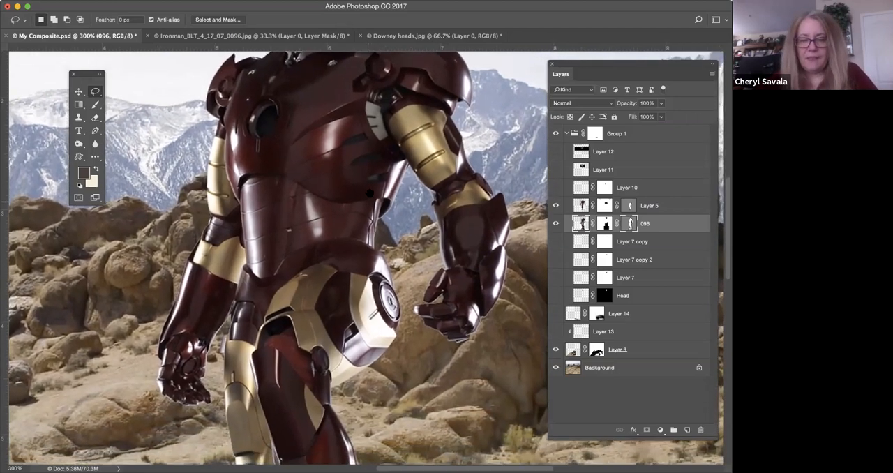
{"action": "scroll", "coordinate": [389, 228], "scroll_direction": "up", "scroll_amount": 3}
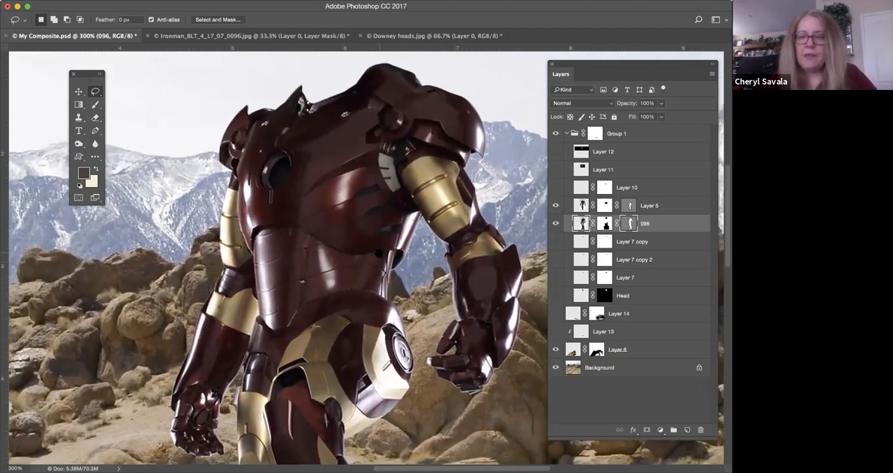
{"action": "scroll", "coordinate": [447, 308], "scroll_direction": "down", "scroll_amount": 6}
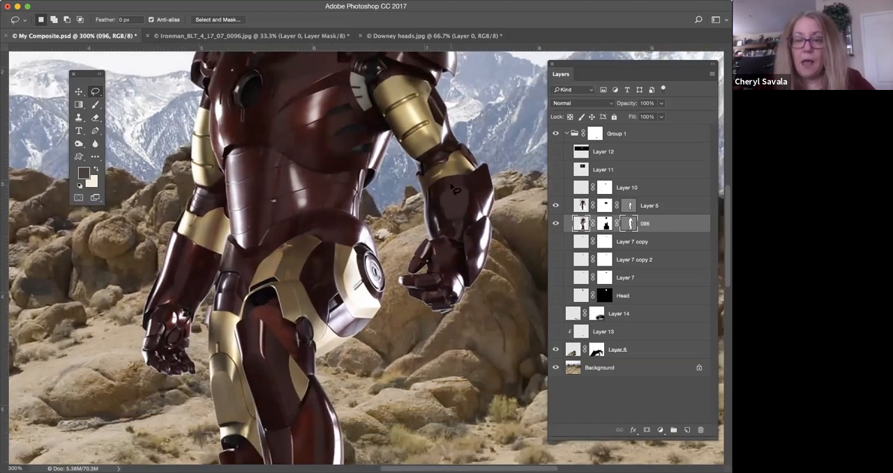
{"action": "scroll", "coordinate": [454, 189], "scroll_direction": "up", "scroll_amount": 2}
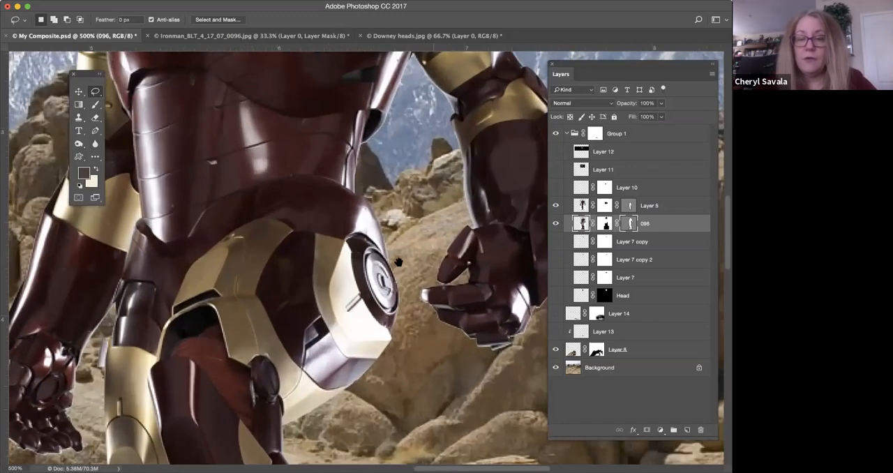
{"action": "scroll", "coordinate": [286, 262], "scroll_direction": "down", "scroll_amount": 2}
{"action": "left_click_drag", "start_coordinate": [284, 272], "coordinate": [265, 290]}
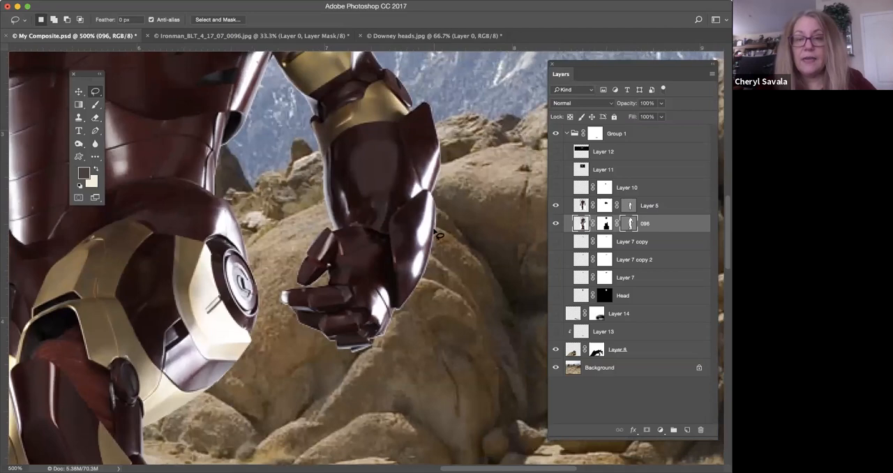
Inspect the anchor points of layer 096's vector mask around the forearm and hand, and deselect the path.
{"action": "left_click", "coordinate": [624, 208]}
{"action": "mouse_move", "coordinate": [95, 130]}
{"action": "left_mouse_down"}
{"action": "mouse_move", "coordinate": [124, 141]}
{"action": "mouse_move", "coordinate": [129, 170]}
{"action": "left_mouse_up"}
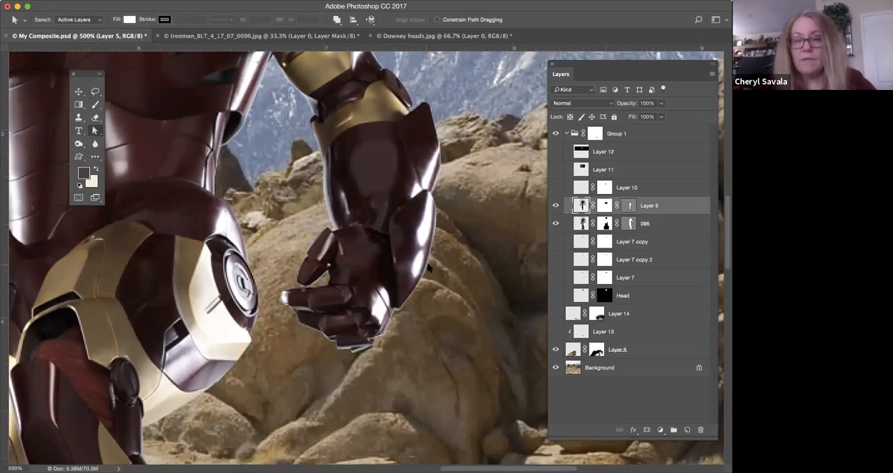
{"action": "left_click", "coordinate": [629, 223]}
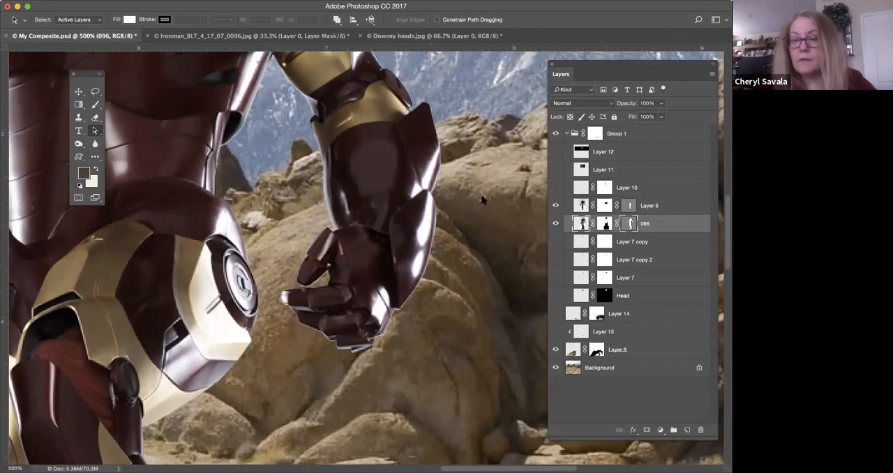
{"action": "left_click", "coordinate": [423, 262]}
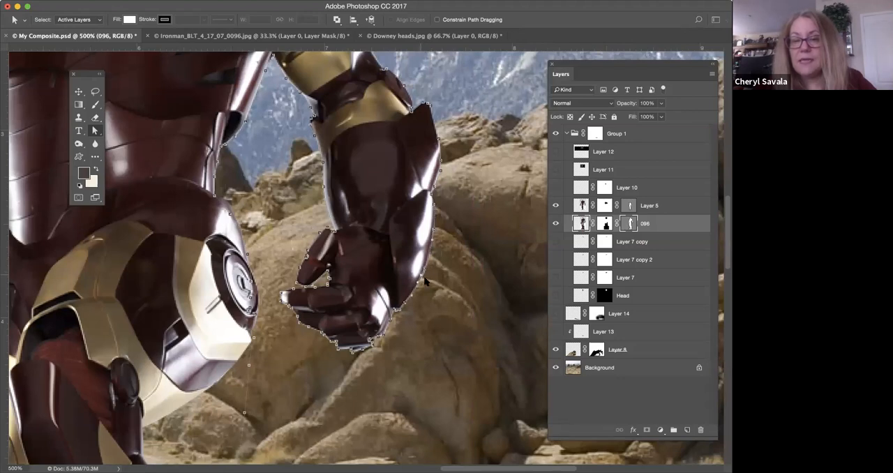
{"action": "left_click", "coordinate": [447, 307]}
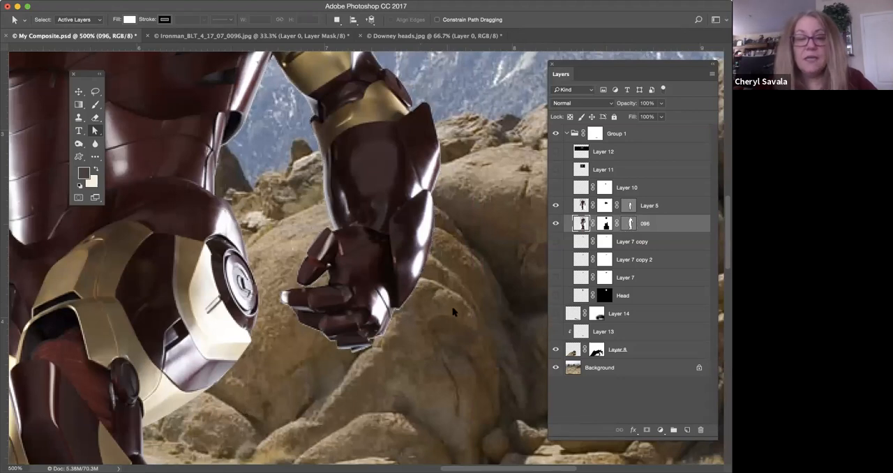
Adjust the outline of layer 096's vector mask beneath the fingers by moving an anchor point at 700%.
{"action": "key", "text": "super+plus"}
{"action": "key", "text": "super+plus"}
{"action": "left_click_drag", "start_coordinate": [392, 267], "coordinate": [373, 210]}
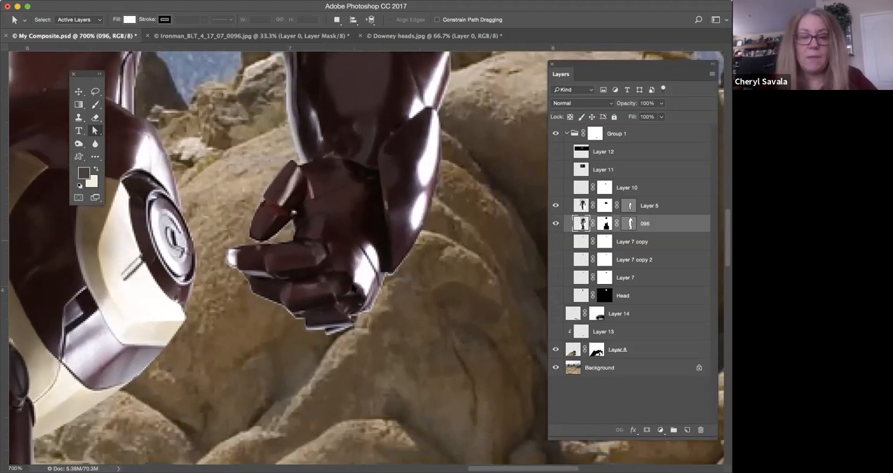
{"action": "left_click", "coordinate": [625, 224]}
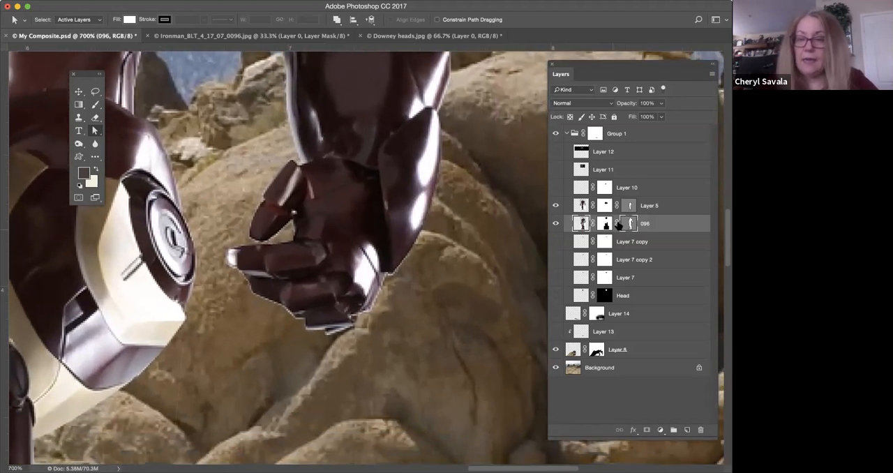
{"action": "left_click", "coordinate": [629, 224]}
{"action": "left_click", "coordinate": [631, 224]}
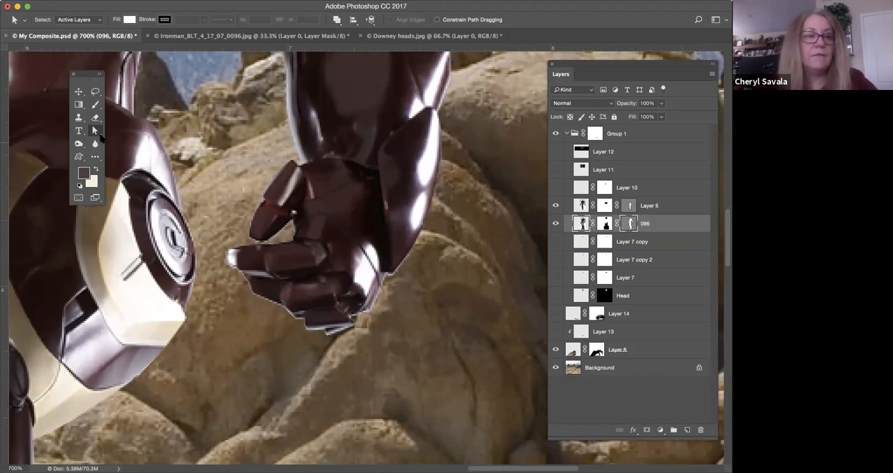
{"action": "left_click", "coordinate": [316, 325]}
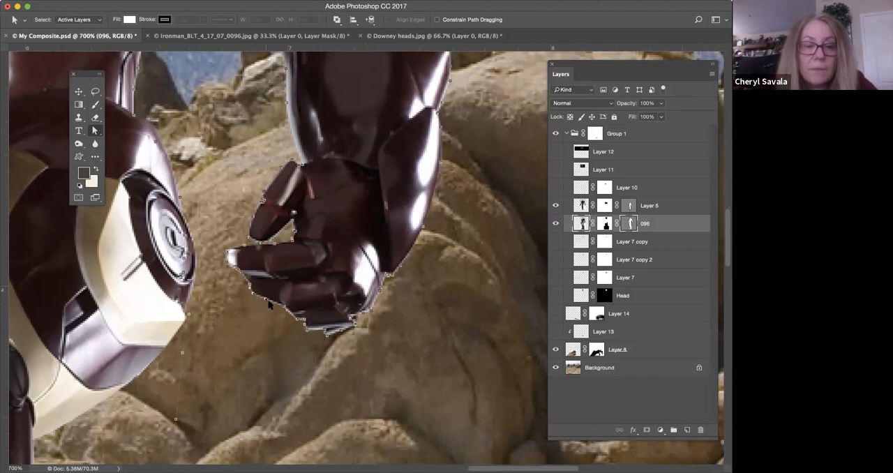
{"action": "left_click_drag", "start_coordinate": [265, 300], "coordinate": [285, 307]}
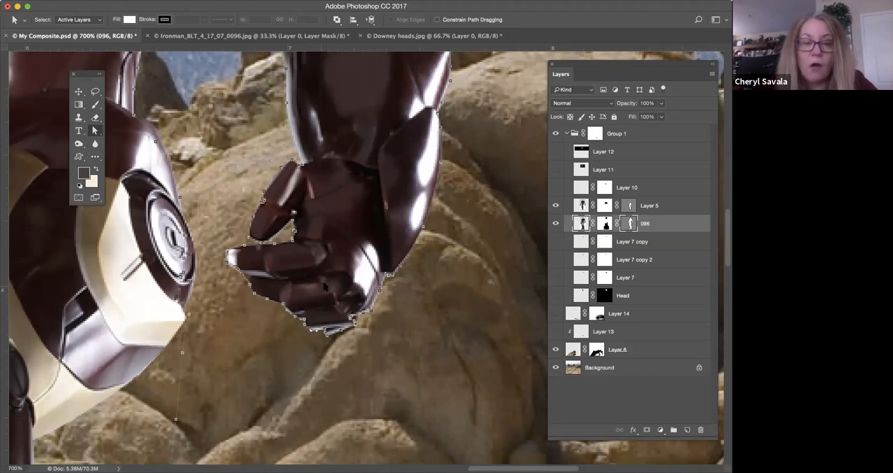
Switch from layer 096's vector mask to its layer mask and activate the Brush tool for painting on it.
{"action": "scroll", "coordinate": [310, 144], "scroll_direction": "up", "scroll_amount": 10}
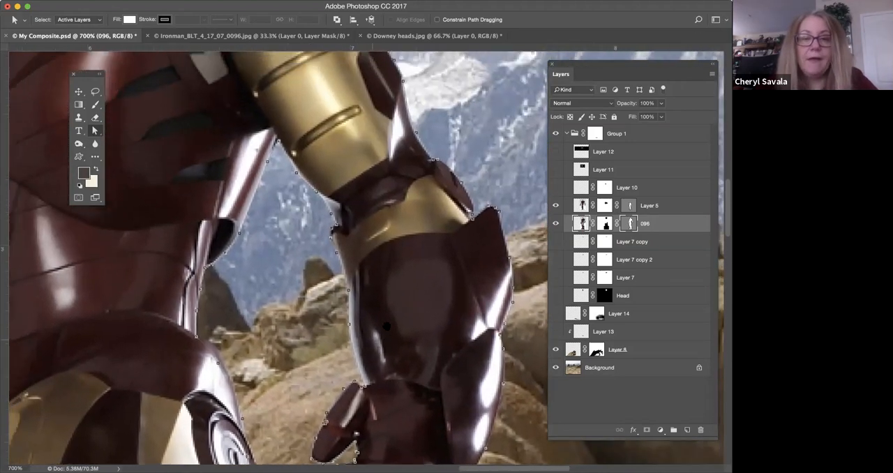
{"action": "scroll", "coordinate": [380, 357], "scroll_direction": "up", "scroll_amount": 8}
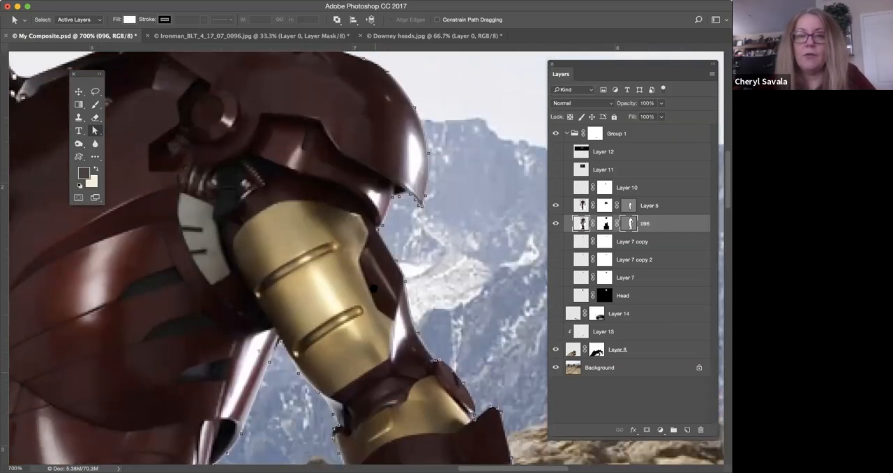
{"action": "left_click", "coordinate": [604, 223]}
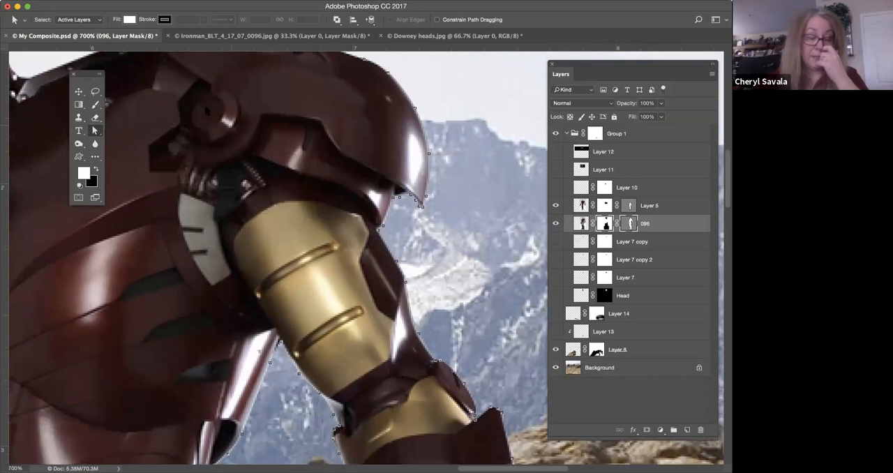
{"action": "left_click", "coordinate": [96, 105]}
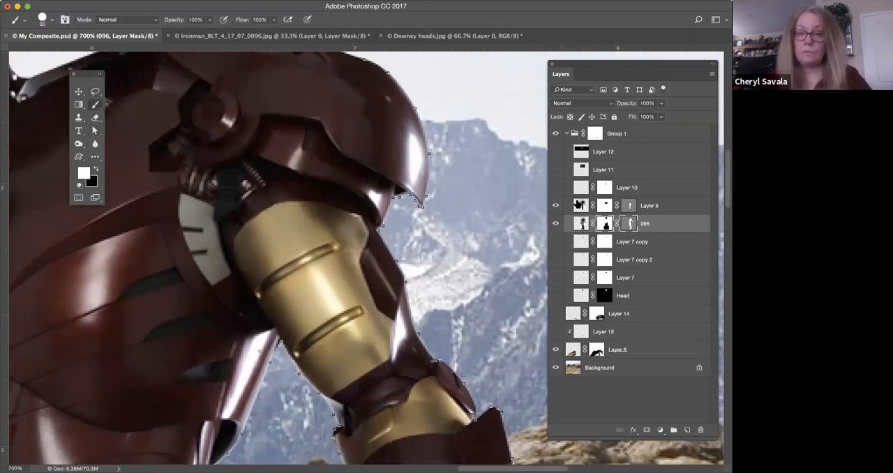
{"action": "scroll", "coordinate": [475, 82], "scroll_direction": "down", "scroll_amount": 10}
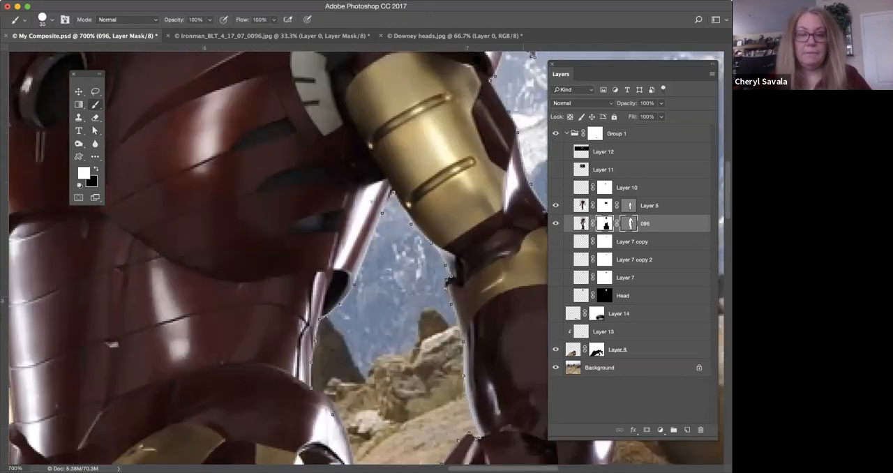
{"action": "key", "text": "super+minus"}
{"action": "key", "text": "super+minus"}
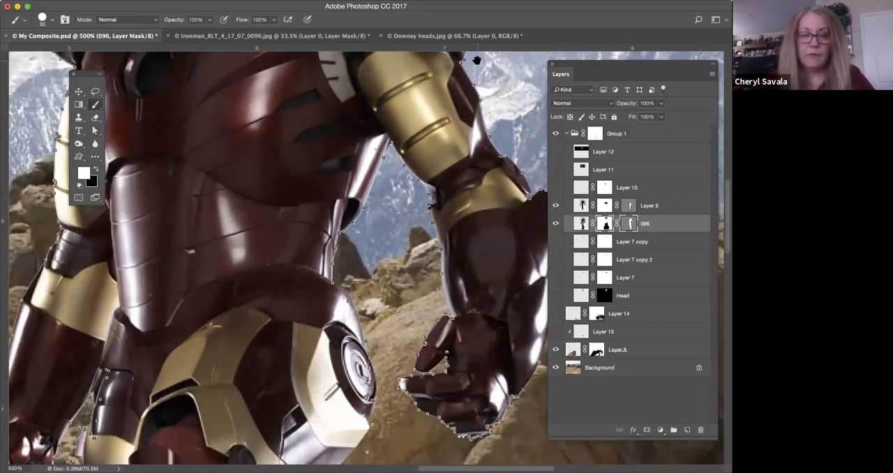
{"action": "key", "text": "super+minus"}
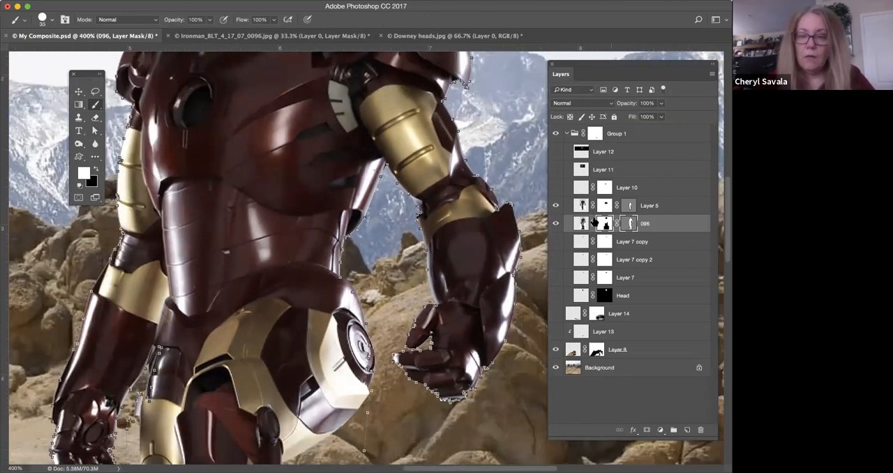
Hide Layer 5 to examine the cropped hip edge of layer 096, and show Layer 5 again.
{"action": "left_click", "coordinate": [557, 206]}
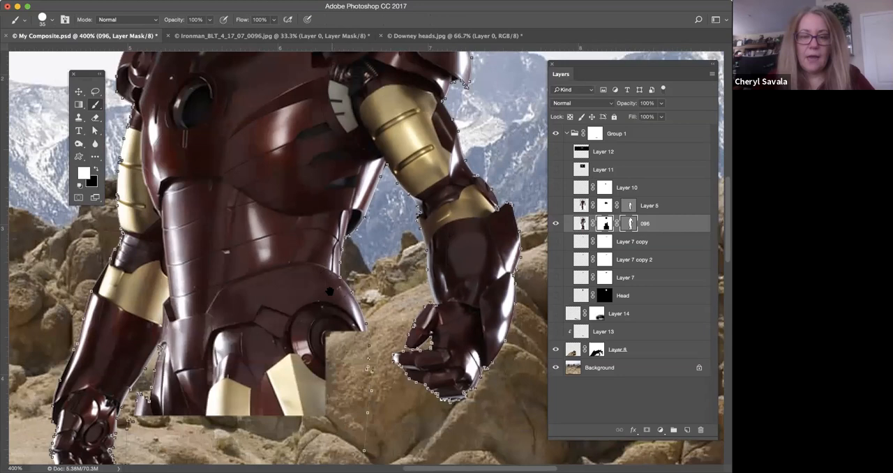
{"action": "scroll", "coordinate": [377, 174], "scroll_direction": "down", "scroll_amount": 5}
{"action": "left_click_drag", "start_coordinate": [388, 200], "coordinate": [388, 202]}
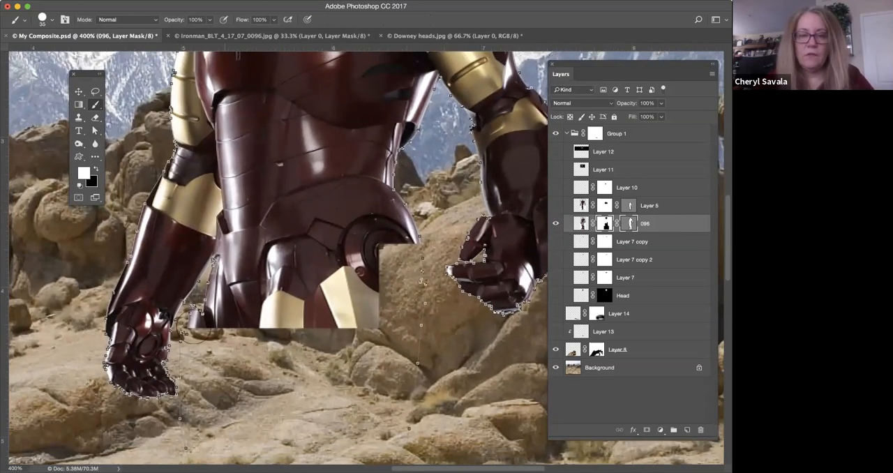
{"action": "left_click", "coordinate": [557, 206]}
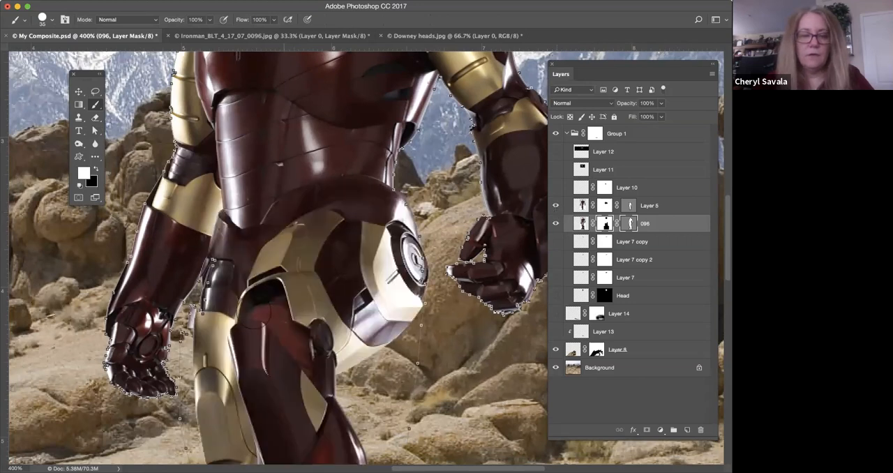
Touch up layer 096's layer mask between the lowered hand and the hip with a size 8 brush, and swap the painting colour to black.
{"action": "left_click", "coordinate": [604, 206]}
{"action": "left_click", "coordinate": [604, 223]}
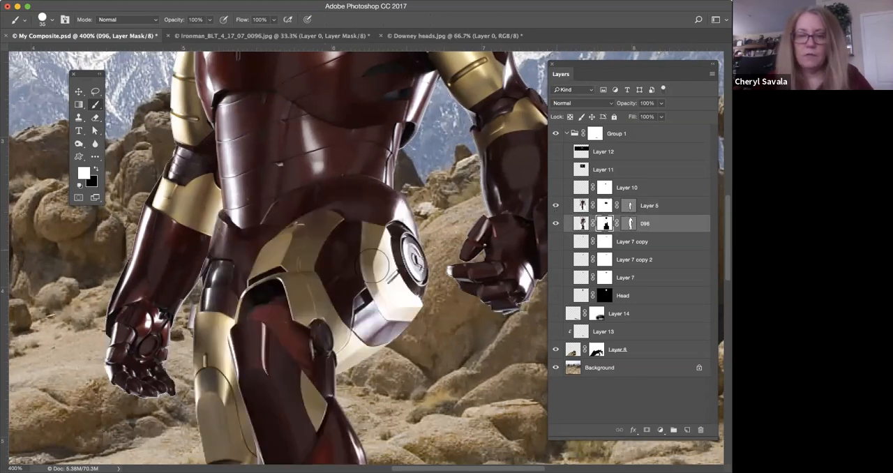
{"action": "key", "text": "bracketleft"}
{"action": "key", "text": "bracketleft"}
{"action": "key", "text": "bracketleft"}
{"action": "key", "text": "bracketleft"}
{"action": "key", "text": "bracketleft"}
{"action": "key", "text": "bracketleft"}
{"action": "key", "text": "bracketleft"}
{"action": "left_click_drag", "start_coordinate": [193, 307], "coordinate": [194, 328]}
{"action": "key", "text": "x"}
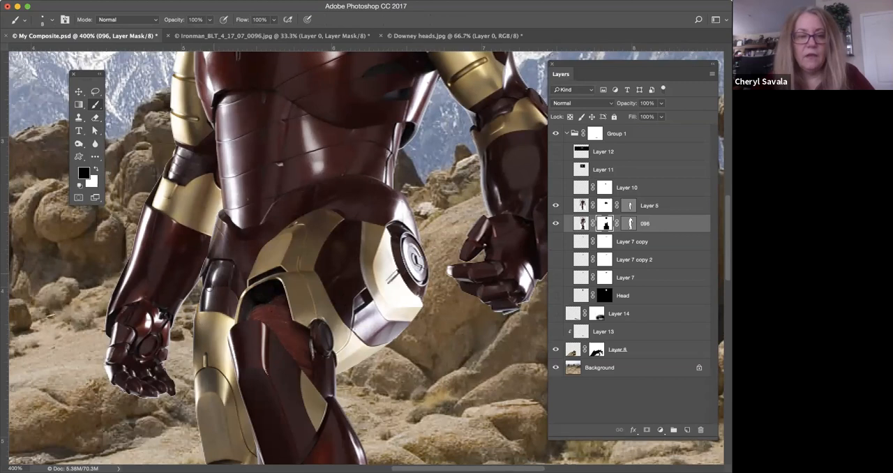
Examine the combined armour from the hips up to the shoulders at 400%, and the whole figure at 100%.
{"action": "scroll", "coordinate": [314, 237], "scroll_direction": "up", "scroll_amount": 8}
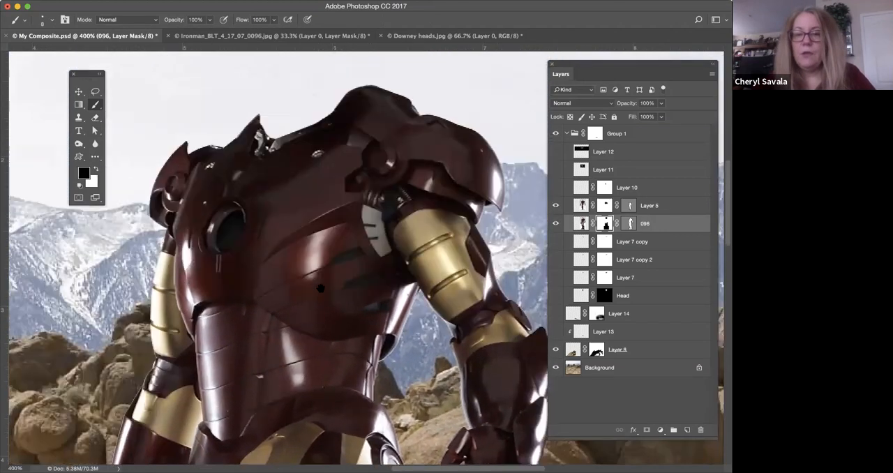
{"action": "left_click_drag", "start_coordinate": [321, 288], "coordinate": [303, 305]}
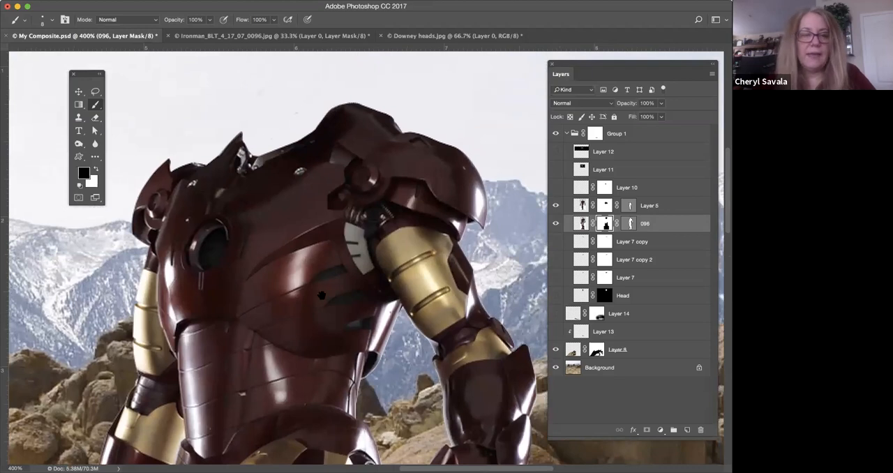
{"action": "scroll", "coordinate": [320, 309], "scroll_direction": "up", "scroll_amount": 5}
{"action": "scroll", "coordinate": [325, 330], "scroll_direction": "down", "scroll_amount": 5}
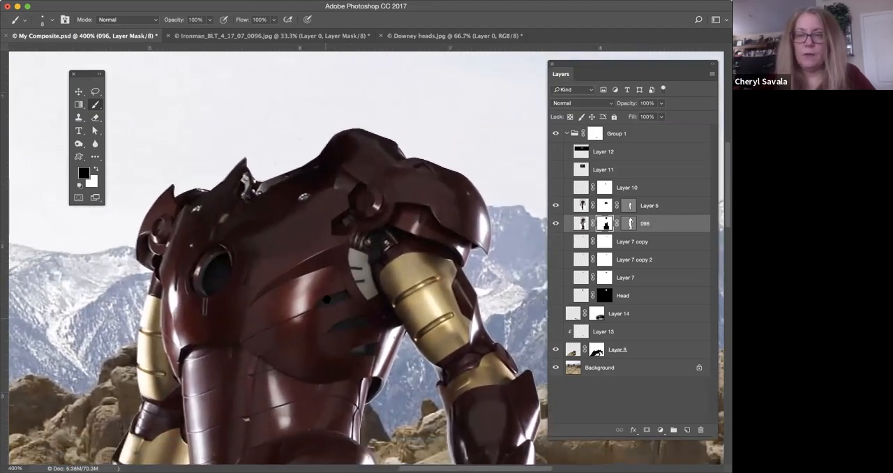
{"action": "scroll", "coordinate": [326, 290], "scroll_direction": "right", "scroll_amount": 1}
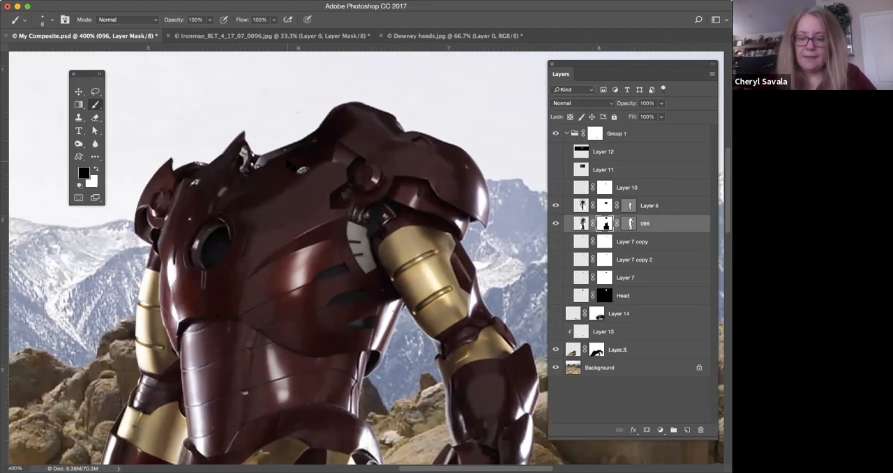
{"action": "key", "text": "ctrl+minus"}
{"action": "key", "text": "ctrl+minus"}
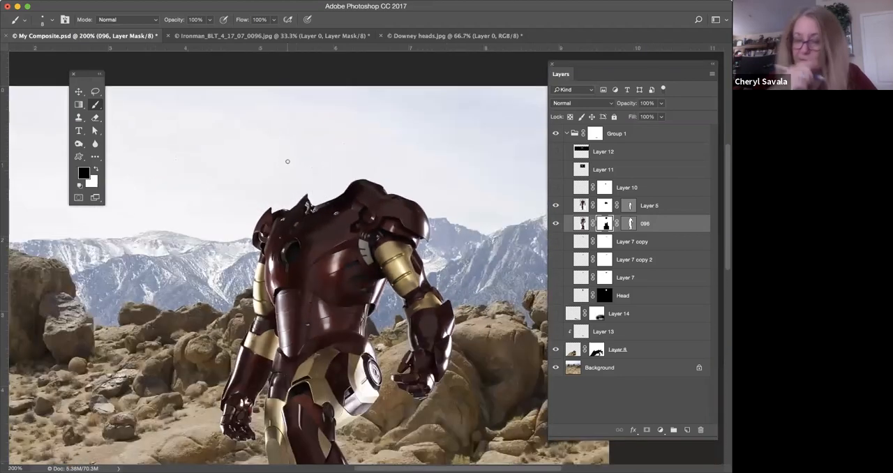
{"action": "left_click_drag", "start_coordinate": [515, 200], "coordinate": [413, 131]}
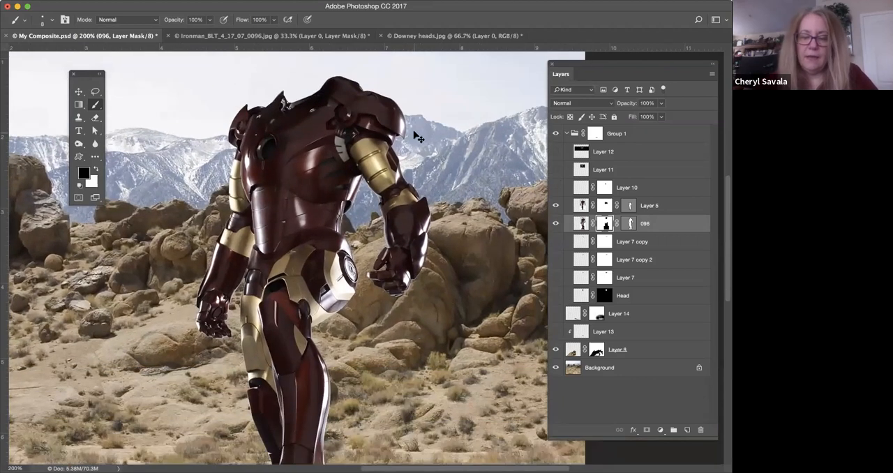
{"action": "key", "text": "ctrl+minus"}
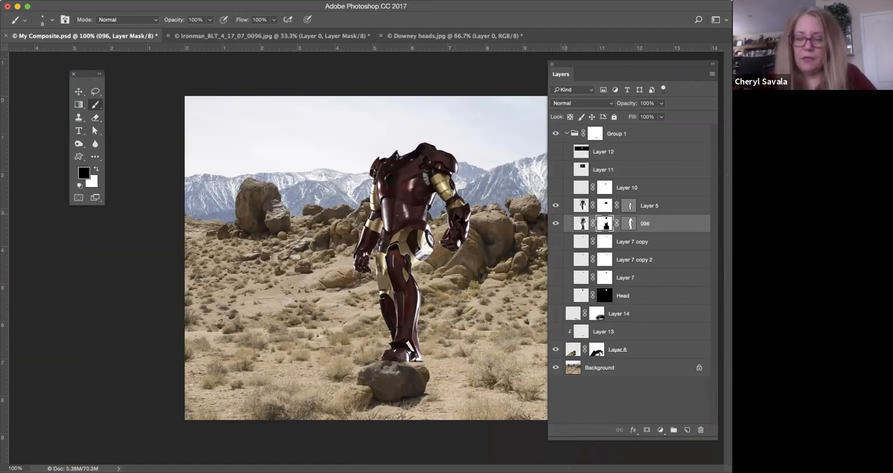
Show the Head layer above the armour's neck at 200%.
{"action": "key", "text": "super+plus"}
{"action": "left_click_drag", "start_coordinate": [420, 223], "coordinate": [339, 273]}
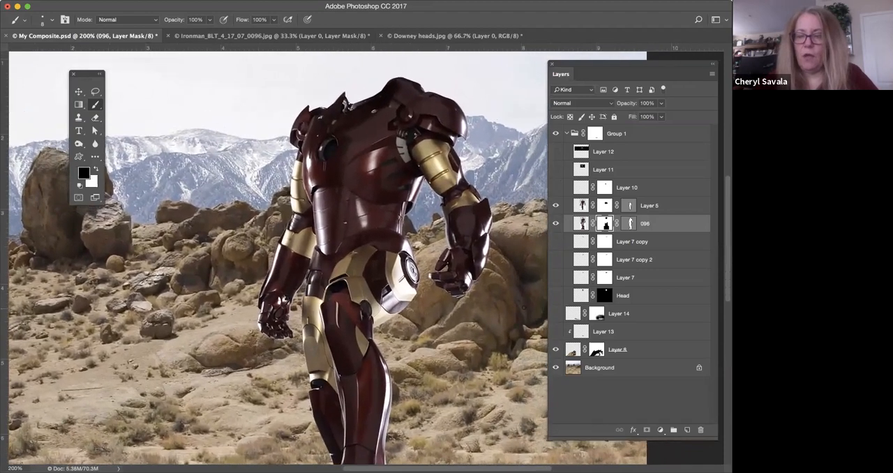
{"action": "left_click", "coordinate": [557, 296]}
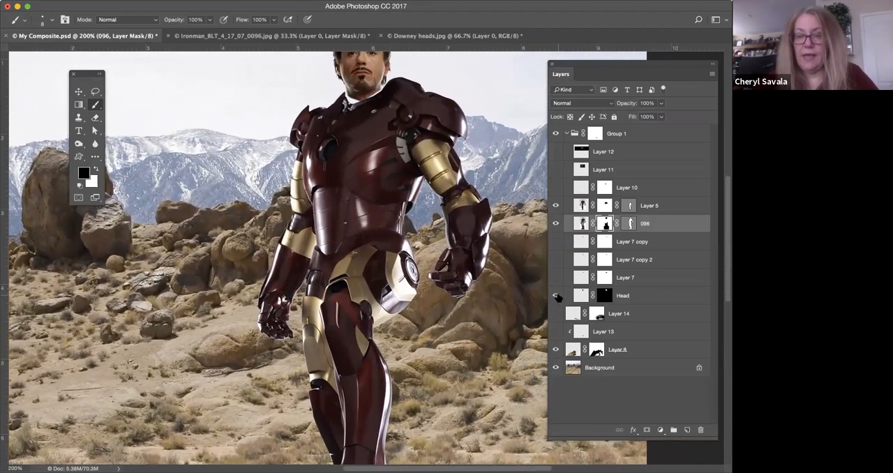
{"action": "left_click_drag", "start_coordinate": [363, 64], "coordinate": [349, 110]}
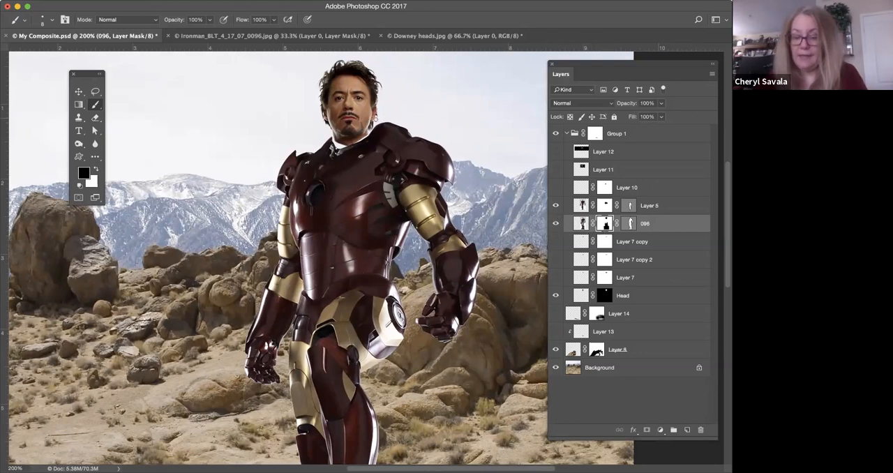
Paint white on layer 096's layer mask over the head area with a size 80 brush to bring back the helmet.
{"action": "key", "text": "bracketright"}
{"action": "key", "text": "bracketright"}
{"action": "key", "text": "bracketright"}
{"action": "key", "text": "bracketright"}
{"action": "key", "text": "bracketright"}
{"action": "key", "text": "bracketright"}
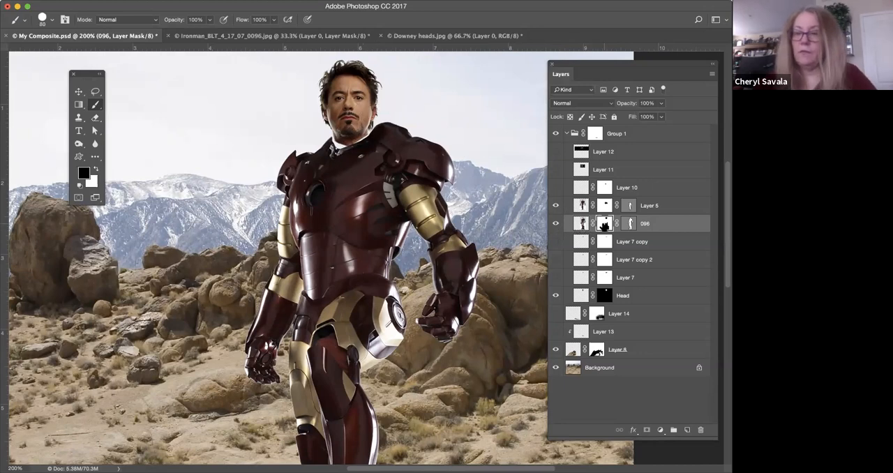
{"action": "left_click", "coordinate": [349, 134]}
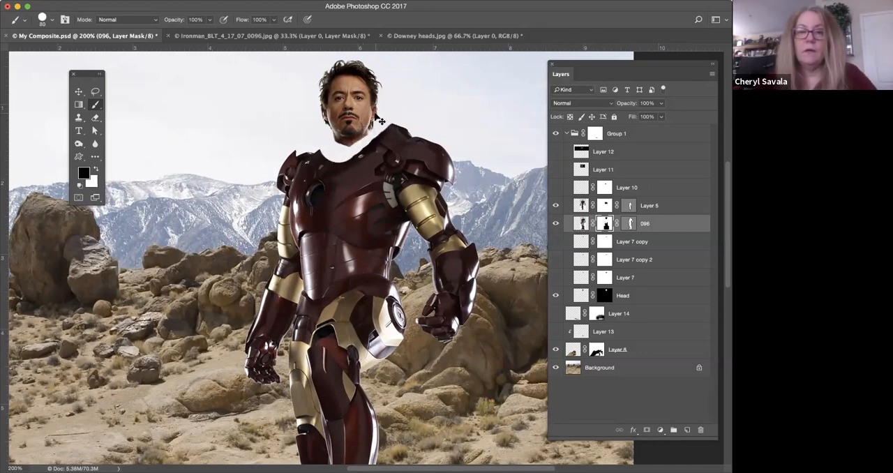
{"action": "key", "text": "super+z"}
{"action": "key", "text": "x"}
{"action": "left_click_drag", "start_coordinate": [367, 113], "coordinate": [351, 87]}
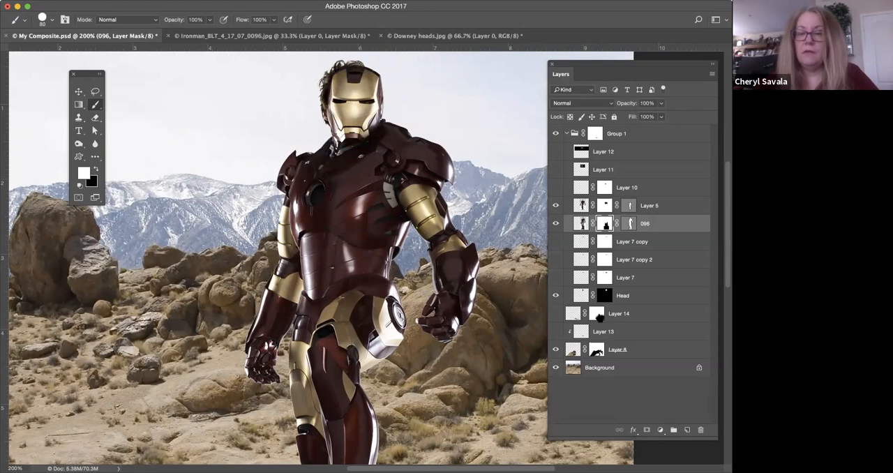
Move the Head layer above Layer 5 in the layer stack.
{"action": "left_click", "coordinate": [583, 296]}
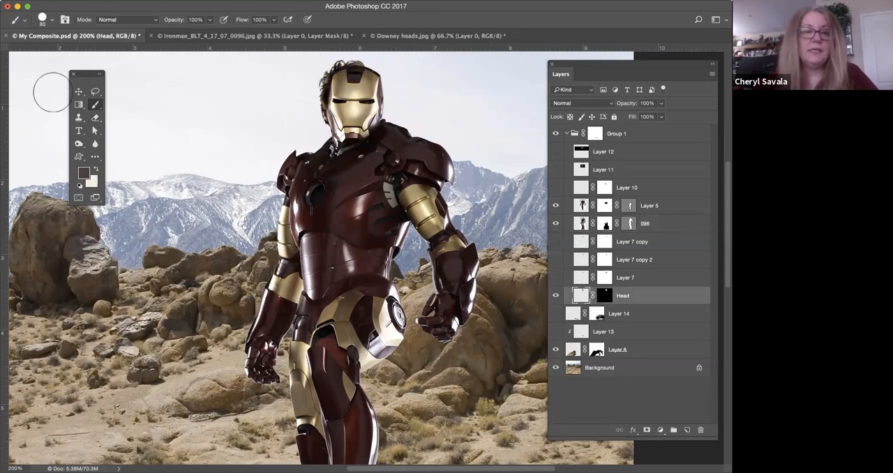
{"action": "left_click", "coordinate": [78, 92]}
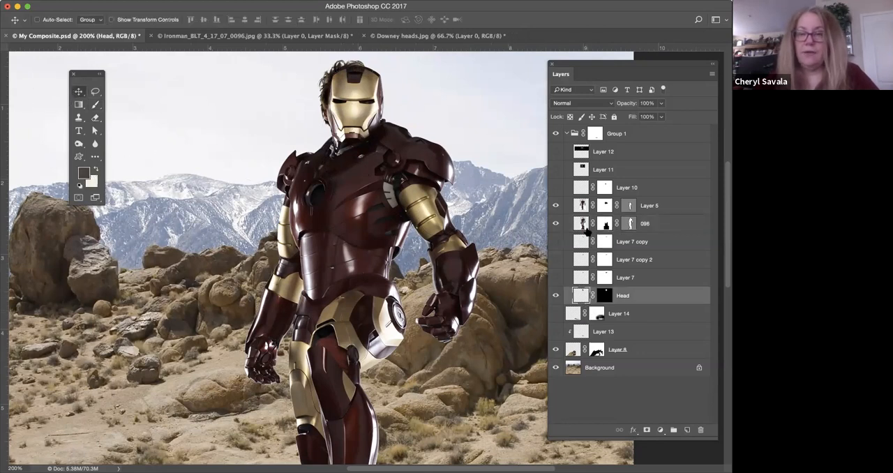
{"action": "left_click_drag", "start_coordinate": [583, 292], "coordinate": [584, 198]}
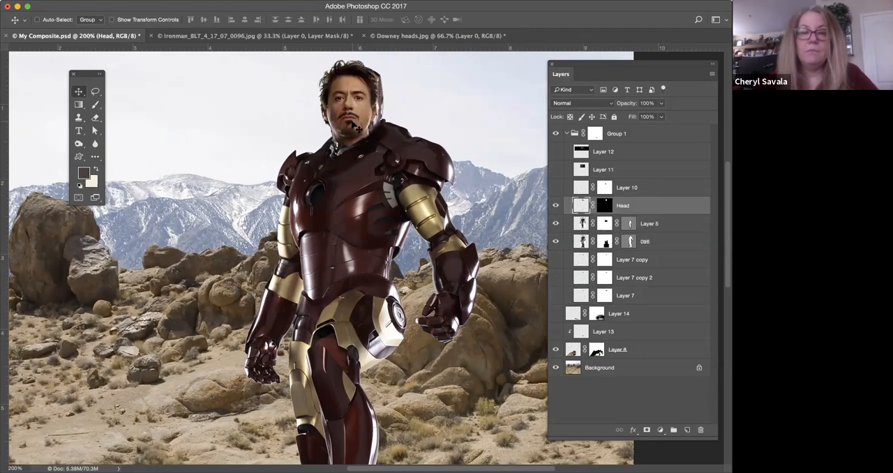
Shift the head slightly over the helmet to cover it, moving it aside and back to compare the two.
{"action": "mouse_move", "coordinate": [350, 125]}
{"action": "left_mouse_down"}
{"action": "mouse_move", "coordinate": [434, 133]}
{"action": "mouse_move", "coordinate": [363, 131]}
{"action": "left_mouse_up"}
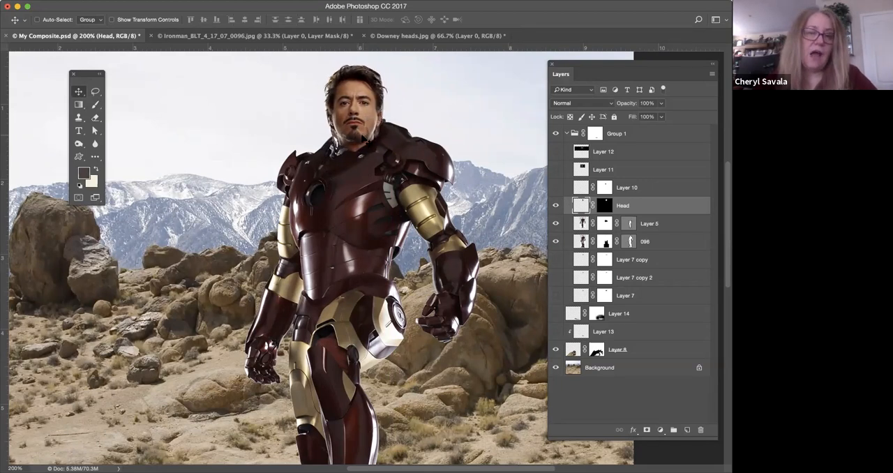
{"action": "left_click_drag", "start_coordinate": [363, 139], "coordinate": [417, 147]}
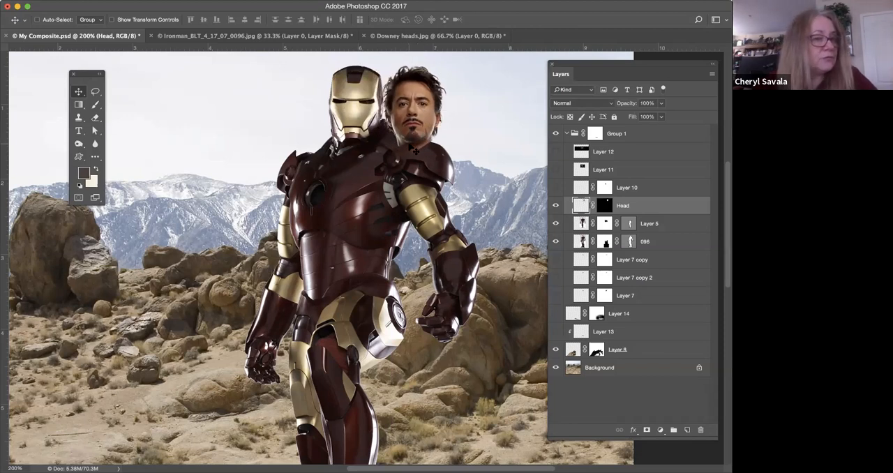
{"action": "left_click_drag", "start_coordinate": [415, 146], "coordinate": [357, 137]}
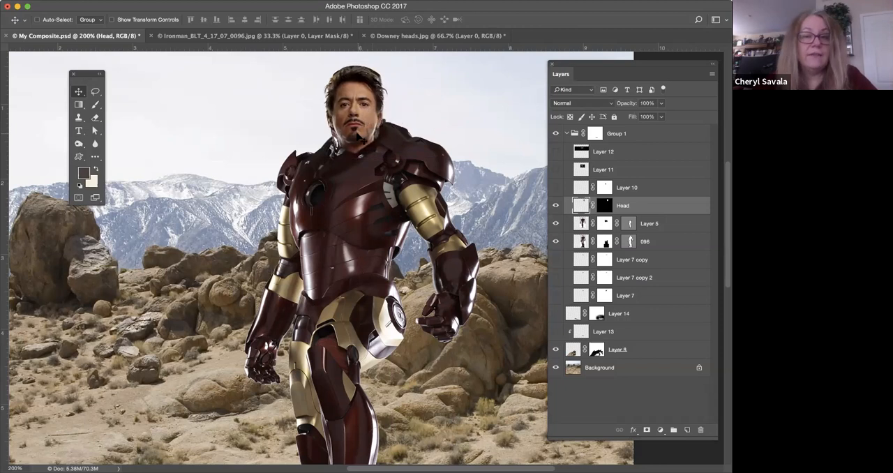
Try fitting the head to the helmet with Free Transform at 95.27% width and 99.49% height.
{"action": "key", "text": "super+t"}
{"action": "left_click_drag", "start_coordinate": [388, 62], "coordinate": [384, 70]}
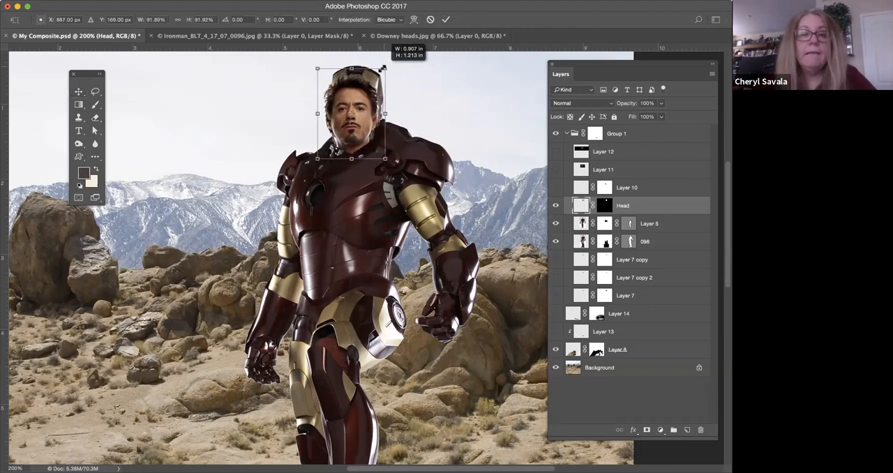
{"action": "left_click_drag", "start_coordinate": [352, 113], "coordinate": [355, 105]}
{"action": "mouse_move", "coordinate": [321, 149]}
{"action": "left_mouse_down"}
{"action": "mouse_move", "coordinate": [309, 162]}
{"action": "mouse_move", "coordinate": [317, 159]}
{"action": "left_mouse_up"}
{"action": "left_click_drag", "start_coordinate": [357, 138], "coordinate": [361, 133]}
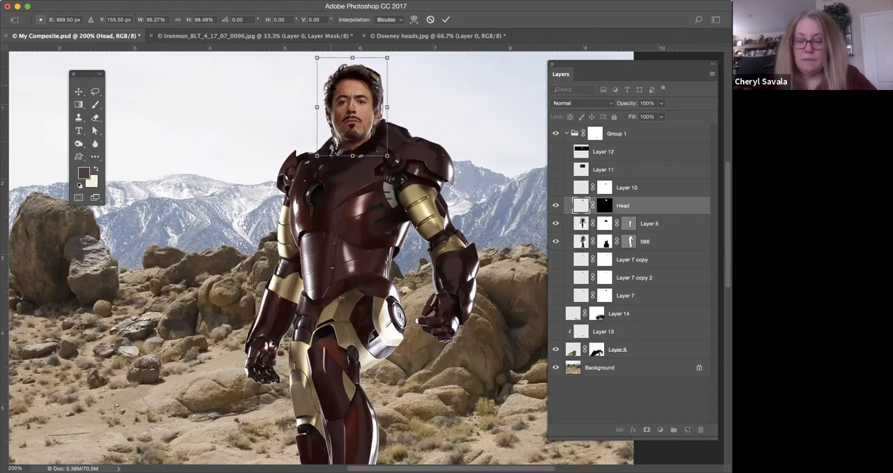
{"action": "key", "text": "Return"}
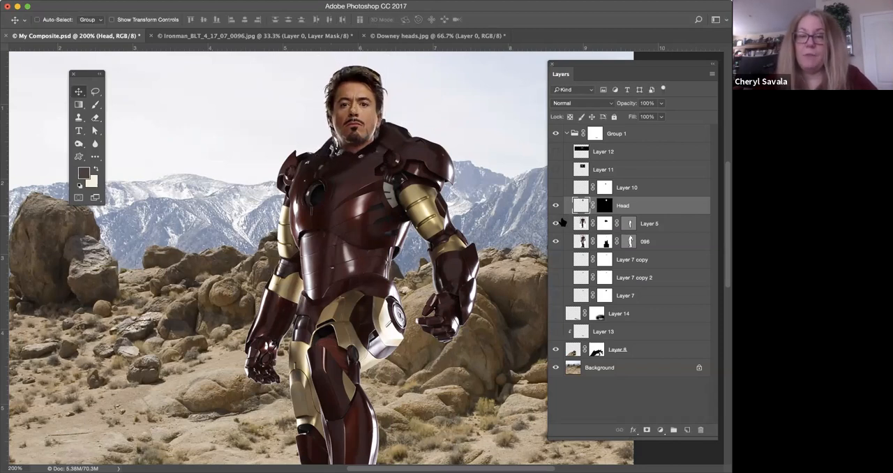
Hide Layer 5 and layer 096 to compare the head with and without the armour, and show both layers again.
{"action": "left_click", "coordinate": [552, 239]}
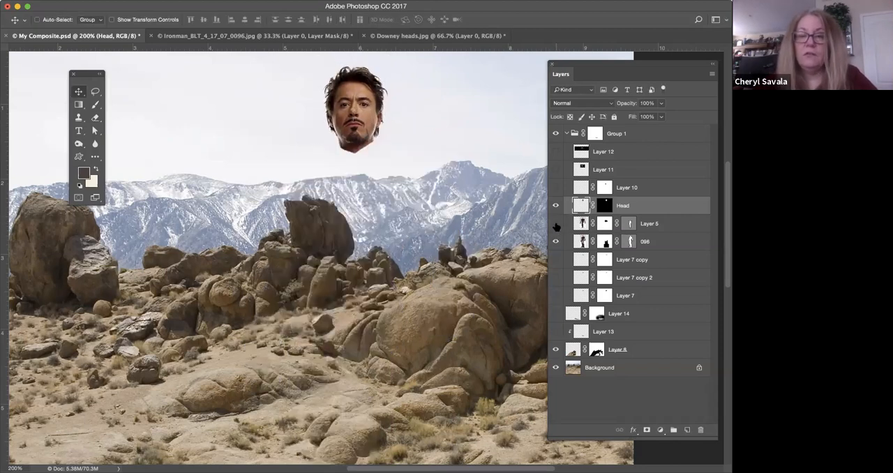
{"action": "left_click", "coordinate": [557, 224]}
{"action": "left_click", "coordinate": [604, 223]}
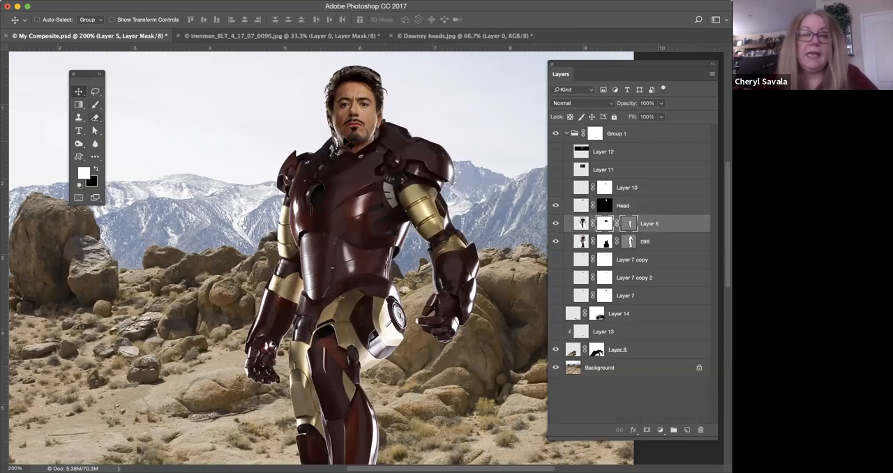
{"action": "scroll", "coordinate": [374, 245], "scroll_direction": "right", "scroll_amount": 2}
{"action": "scroll", "coordinate": [374, 246], "scroll_direction": "up", "scroll_amount": 1}
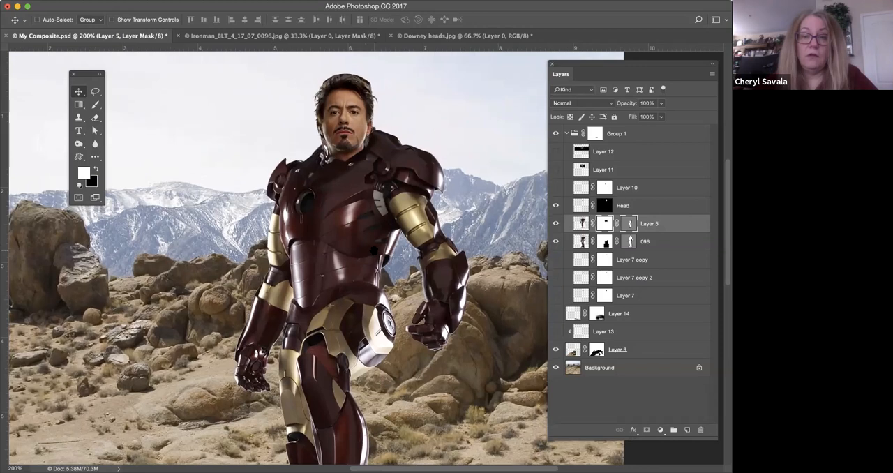
Enlarge the head slightly with Free Transform on the Head layer so that it covers more of the helmet.
{"action": "left_click", "coordinate": [581, 205]}
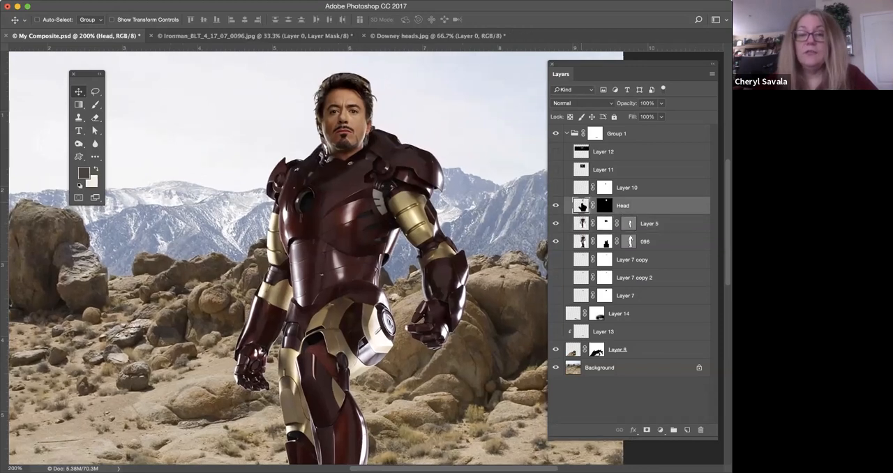
{"action": "key", "text": "super+t"}
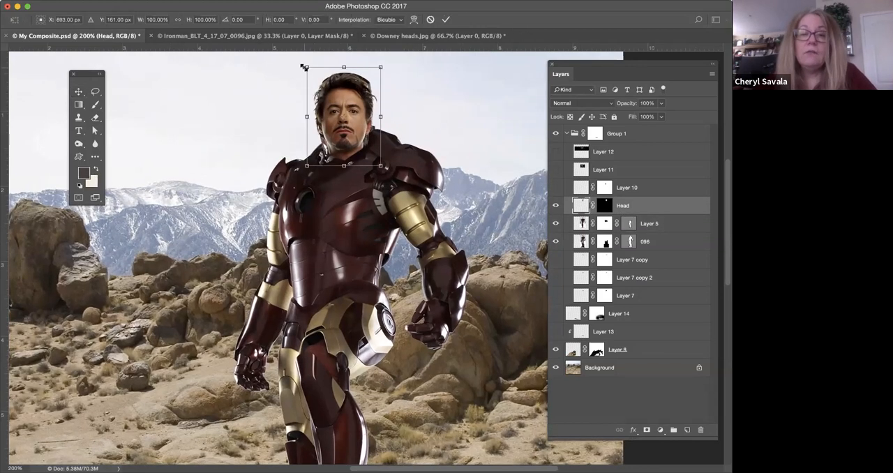
{"action": "left_click_drag", "start_coordinate": [304, 66], "coordinate": [302, 64]}
{"action": "key", "text": "Return"}
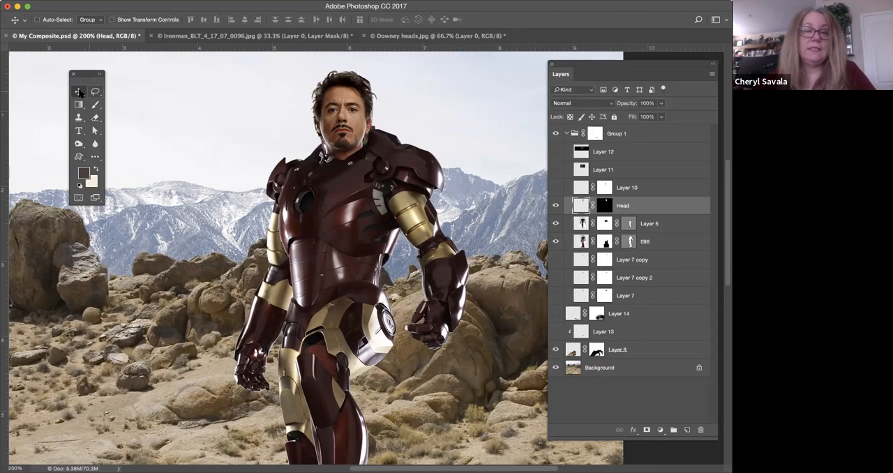
Shift the head around over the helmet to test its fit and move the Head layer back below Layer 7.
{"action": "mouse_move", "coordinate": [349, 144]}
{"action": "left_mouse_down"}
{"action": "mouse_move", "coordinate": [412, 144]}
{"action": "mouse_move", "coordinate": [341, 138]}
{"action": "mouse_move", "coordinate": [355, 143]}
{"action": "mouse_move", "coordinate": [349, 130]}
{"action": "left_mouse_up"}
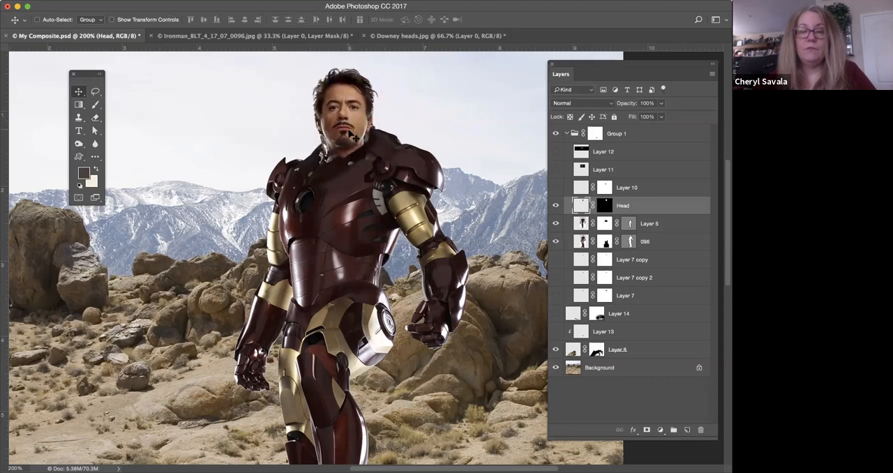
{"action": "left_click_drag", "start_coordinate": [350, 133], "coordinate": [350, 129]}
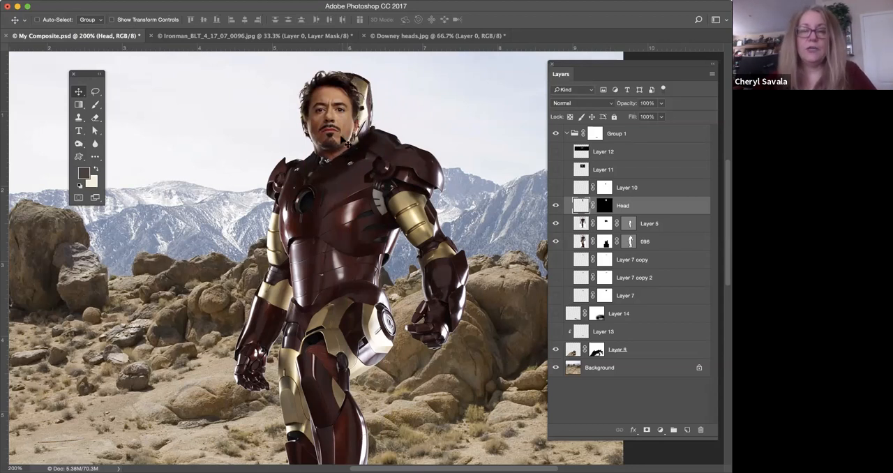
{"action": "left_click_drag", "start_coordinate": [363, 136], "coordinate": [359, 139]}
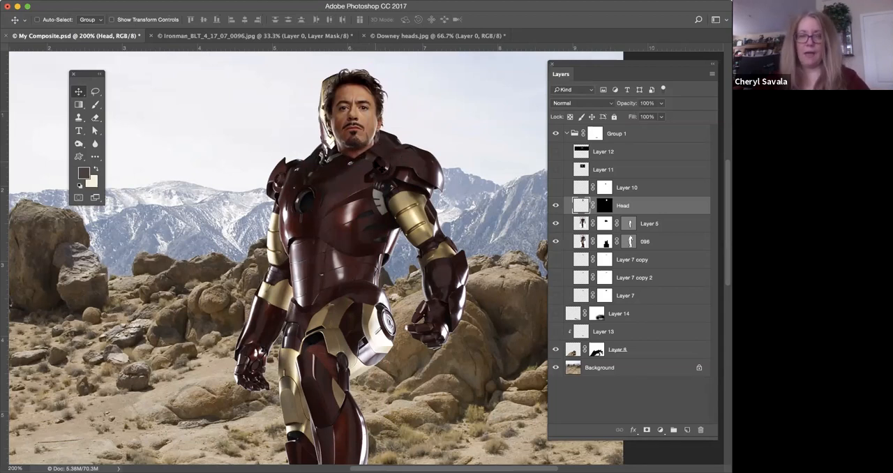
{"action": "mouse_move", "coordinate": [366, 134]}
{"action": "left_mouse_down"}
{"action": "mouse_move", "coordinate": [351, 134]}
{"action": "mouse_move", "coordinate": [353, 143]}
{"action": "left_mouse_up"}
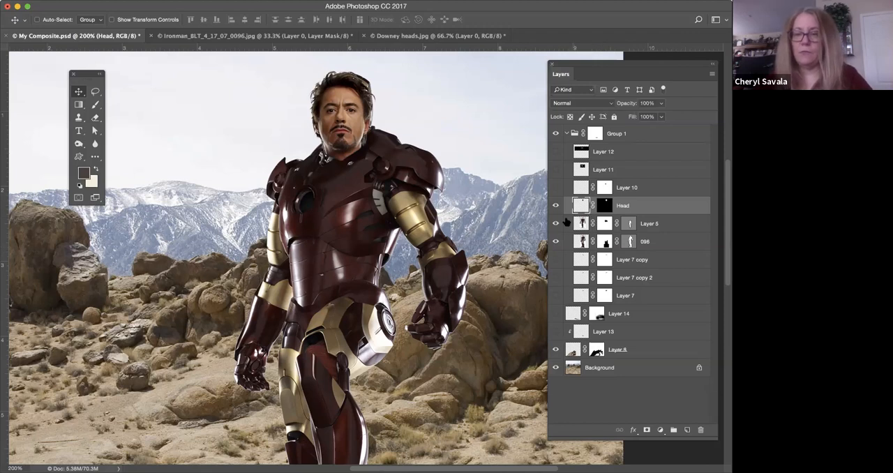
{"action": "left_click_drag", "start_coordinate": [604, 223], "coordinate": [592, 303]}
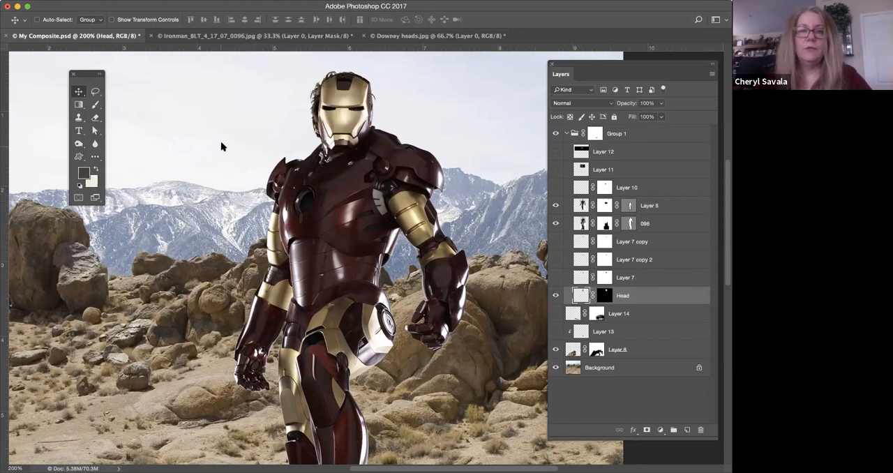
Revert the document in History to the last Drag Anchor Point state and make the Head layer visible again.
{"action": "left_click", "coordinate": [292, 0]}
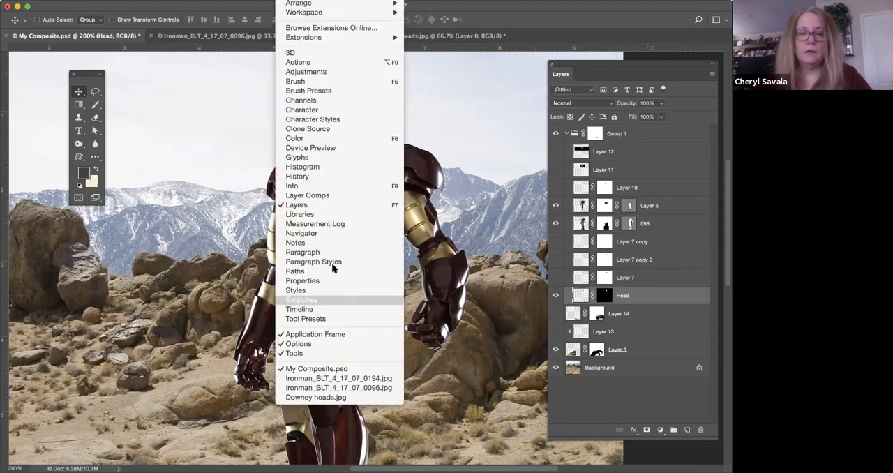
{"action": "left_click", "coordinate": [325, 169]}
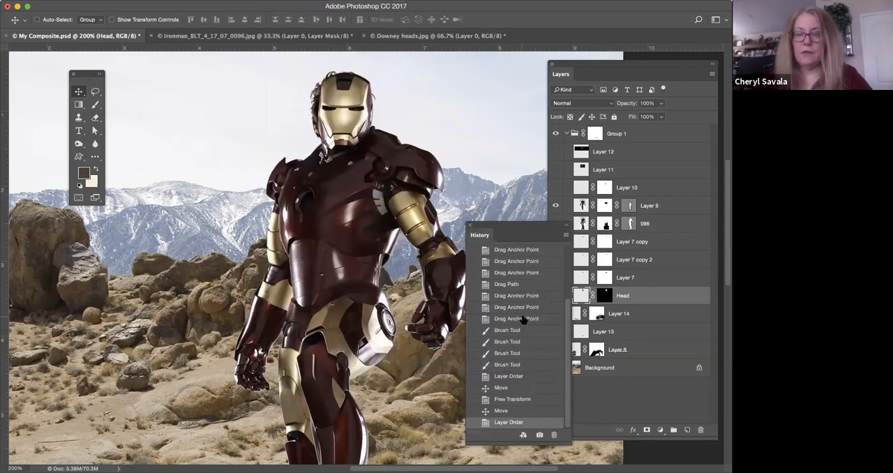
{"action": "left_click", "coordinate": [522, 318]}
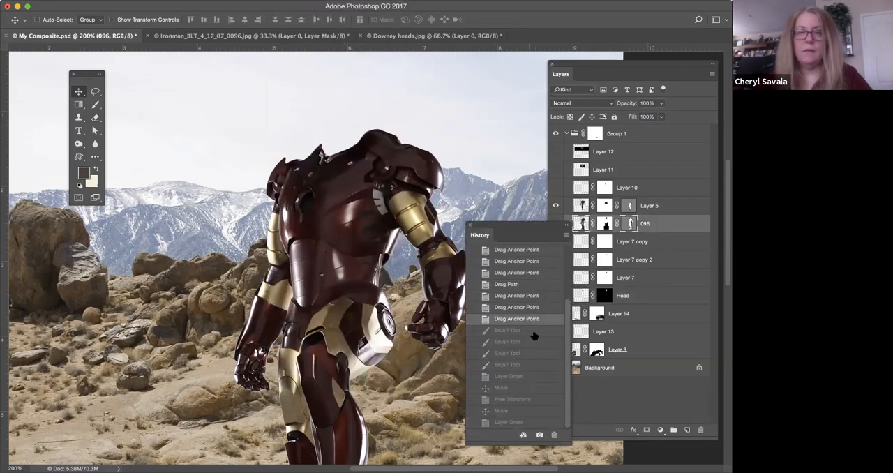
{"action": "left_click", "coordinate": [468, 225]}
{"action": "left_click", "coordinate": [556, 295]}
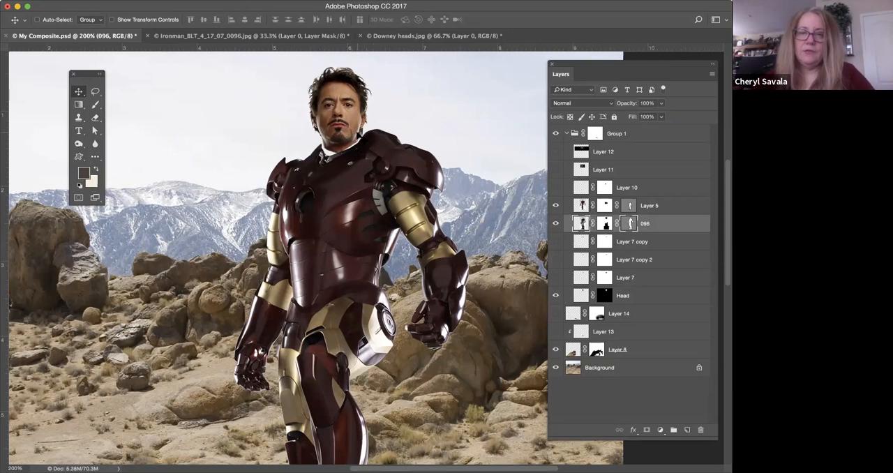
Show Layer 7 copy, Layer 7 copy 2 and Layer 7 to fill in the collar around the neck.
{"action": "key", "text": "super+plus"}
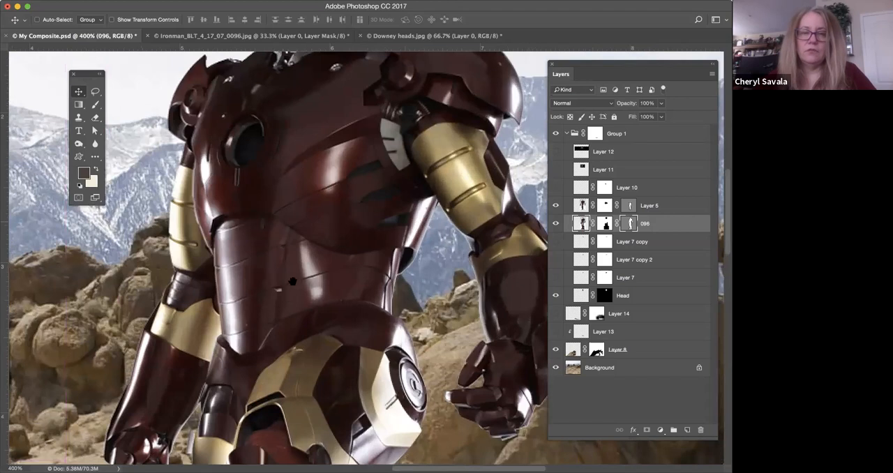
{"action": "scroll", "coordinate": [304, 183], "scroll_direction": "up", "scroll_amount": 5}
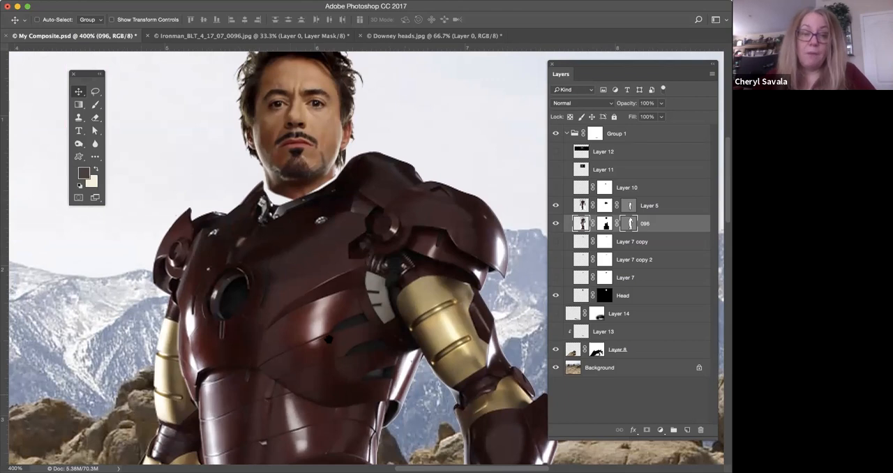
{"action": "scroll", "coordinate": [332, 325], "scroll_direction": "down", "scroll_amount": 3}
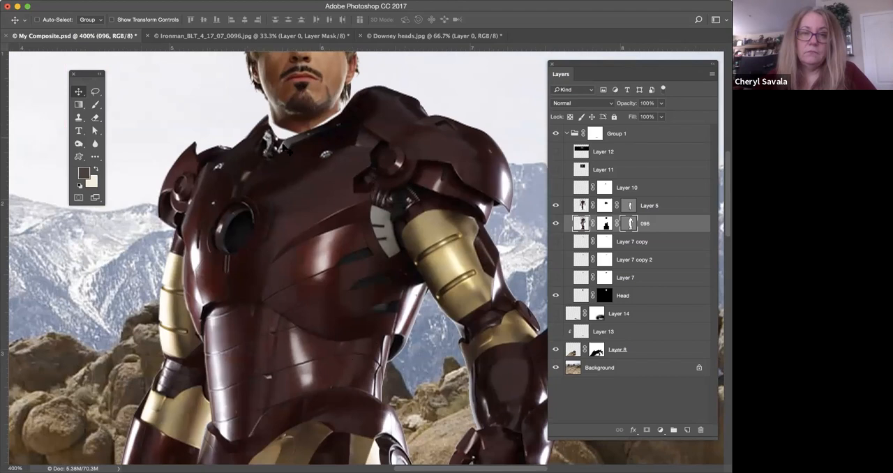
{"action": "scroll", "coordinate": [300, 174], "scroll_direction": "up", "scroll_amount": 3}
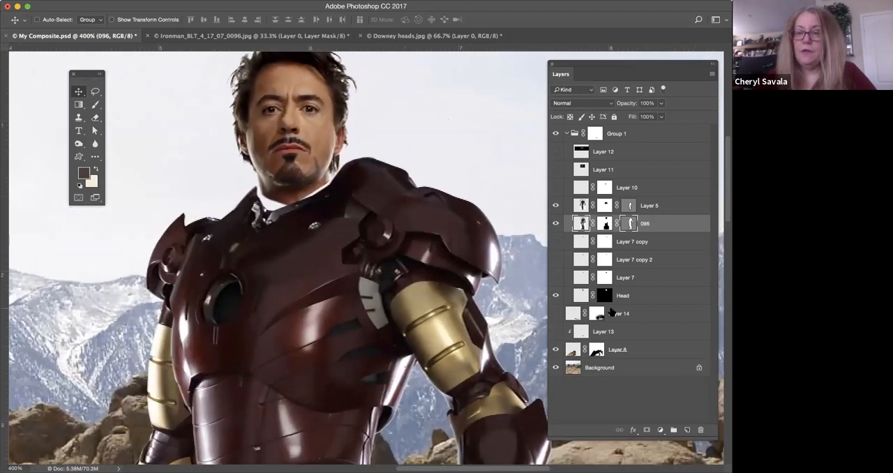
{"action": "left_click", "coordinate": [556, 242]}
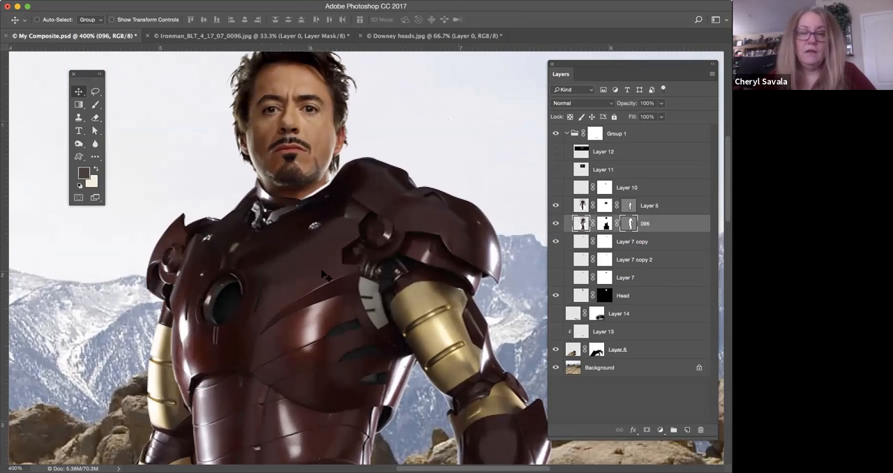
{"action": "left_click_drag", "start_coordinate": [322, 276], "coordinate": [337, 119]}
{"action": "left_click_drag", "start_coordinate": [396, 274], "coordinate": [389, 357]}
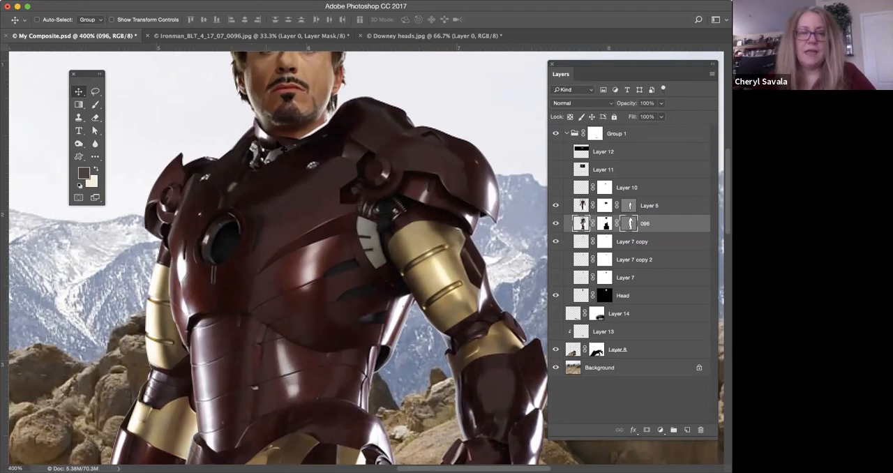
{"action": "scroll", "coordinate": [279, 254], "scroll_direction": "up", "scroll_amount": 5}
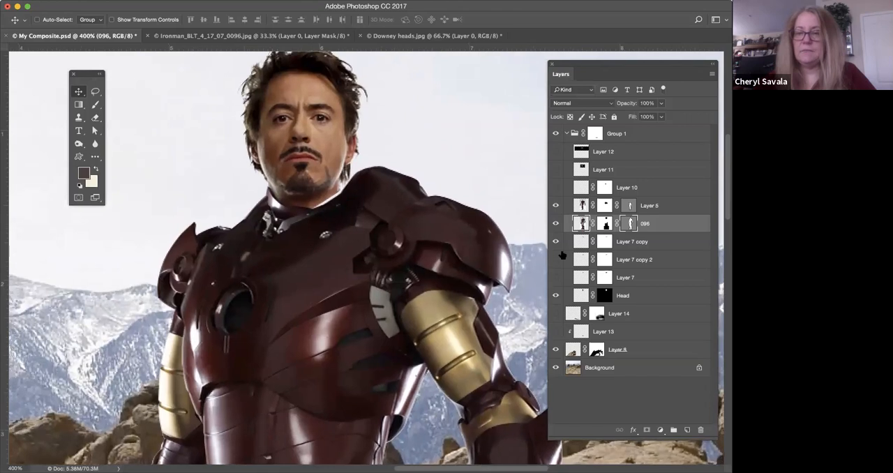
{"action": "left_click_drag", "start_coordinate": [556, 260], "coordinate": [556, 278]}
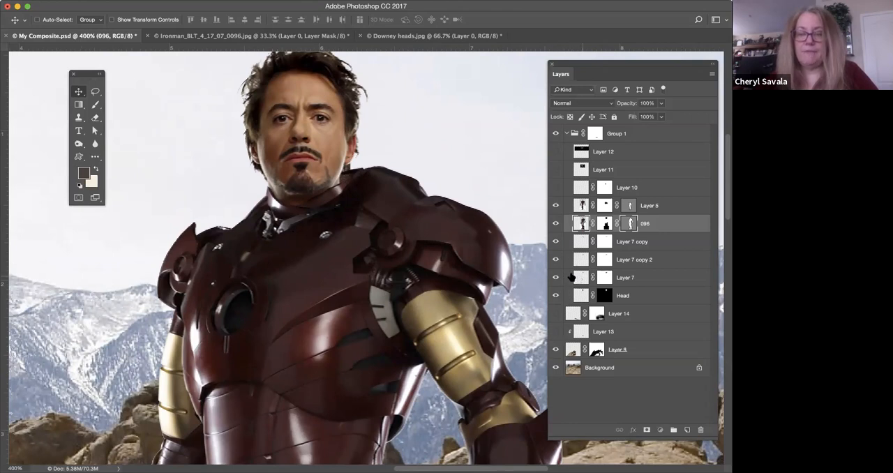
Rotate the collar piece on Layer 7 by 8.97° with Free Transform and adjust its position under the chin.
{"action": "left_click", "coordinate": [582, 278]}
{"action": "key", "text": "super"}
{"action": "key", "text": "super+t"}
{"action": "left_click_drag", "start_coordinate": [465, 142], "coordinate": [473, 155]}
{"action": "left_click_drag", "start_coordinate": [315, 177], "coordinate": [318, 171]}
{"action": "left_click_drag", "start_coordinate": [468, 150], "coordinate": [469, 156]}
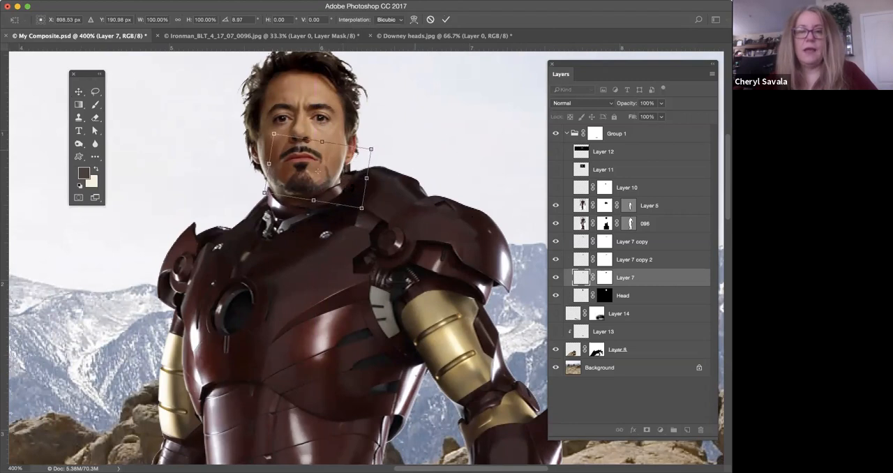
{"action": "key", "text": "Return"}
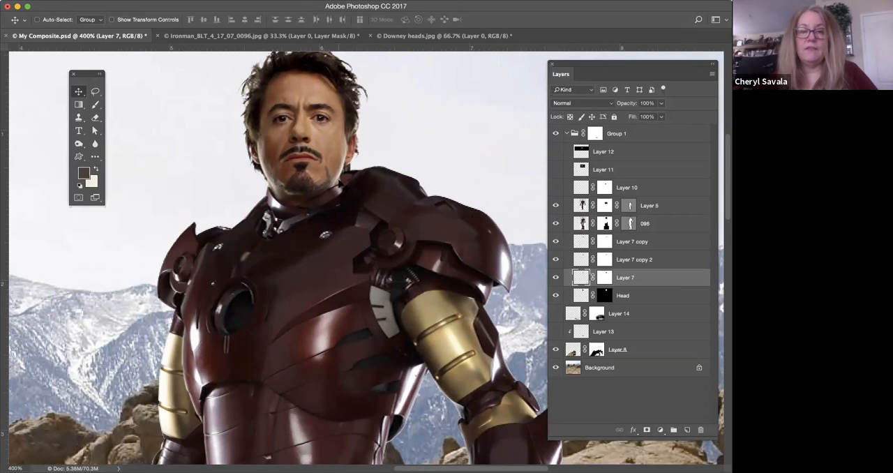
Touch up the neck edge below the jaw on the Head layer with a size 6 brush in a sampled dark colour.
{"action": "left_click", "coordinate": [95, 105]}
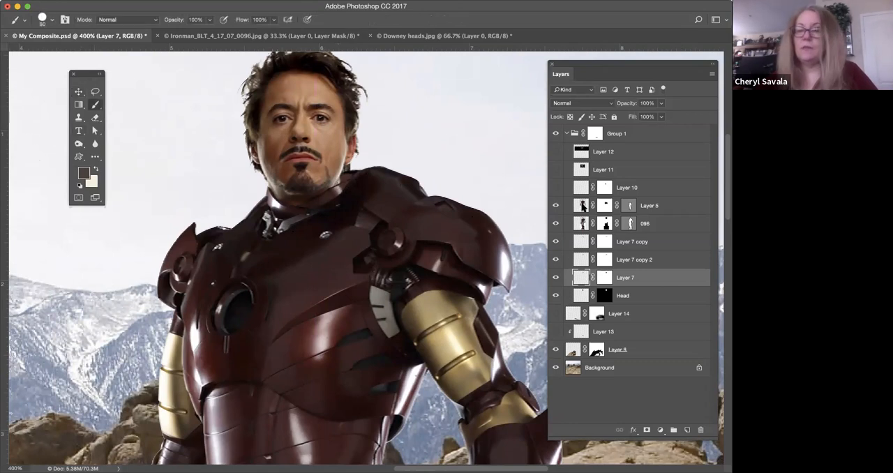
{"action": "left_click", "coordinate": [581, 295]}
{"action": "left_click", "coordinate": [296, 198], "text": "alt"}
{"action": "key", "text": "bracketleft"}
{"action": "key", "text": "bracketleft"}
{"action": "key", "text": "bracketleft"}
{"action": "key", "text": "bracketleft"}
{"action": "key", "text": "bracketleft"}
{"action": "key", "text": "bracketleft"}
{"action": "key", "text": "bracketleft"}
{"action": "key", "text": "bracketleft"}
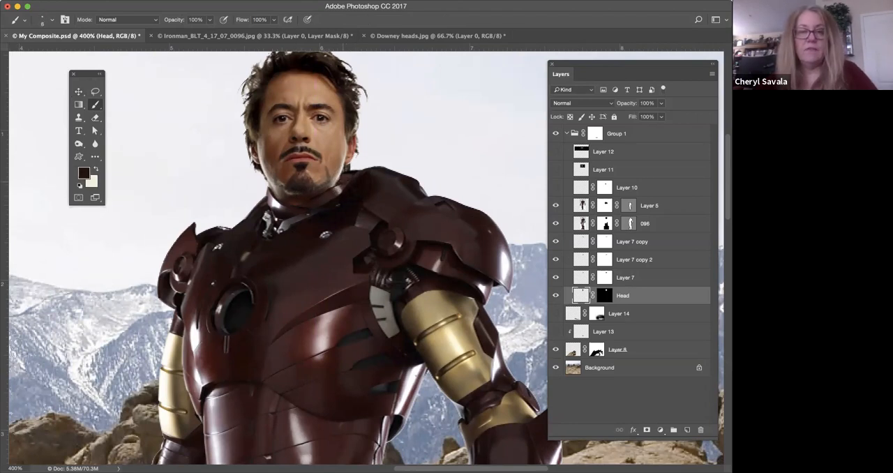
{"action": "left_click", "coordinate": [341, 182], "text": "alt"}
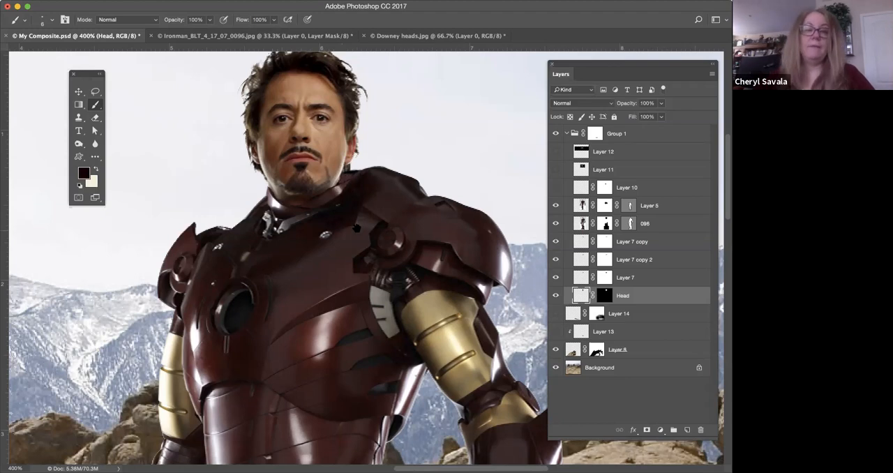
Examine the whole composite figure from the head and collar down to the boots on the boulder.
{"action": "scroll", "coordinate": [356, 227], "scroll_direction": "down", "scroll_amount": 5}
{"action": "key", "text": "super+minus"}
{"action": "key", "text": "super+minus"}
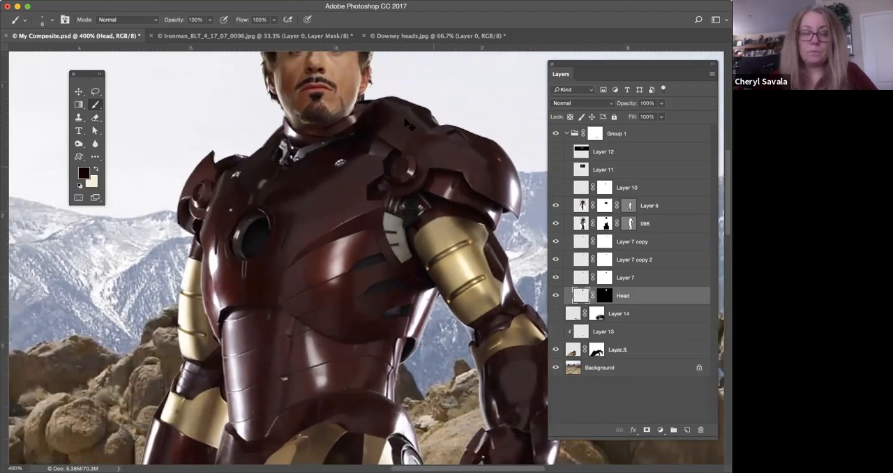
{"action": "scroll", "coordinate": [421, 197], "scroll_direction": "down", "scroll_amount": 5}
{"action": "scroll", "coordinate": [421, 197], "scroll_direction": "right", "scroll_amount": 4}
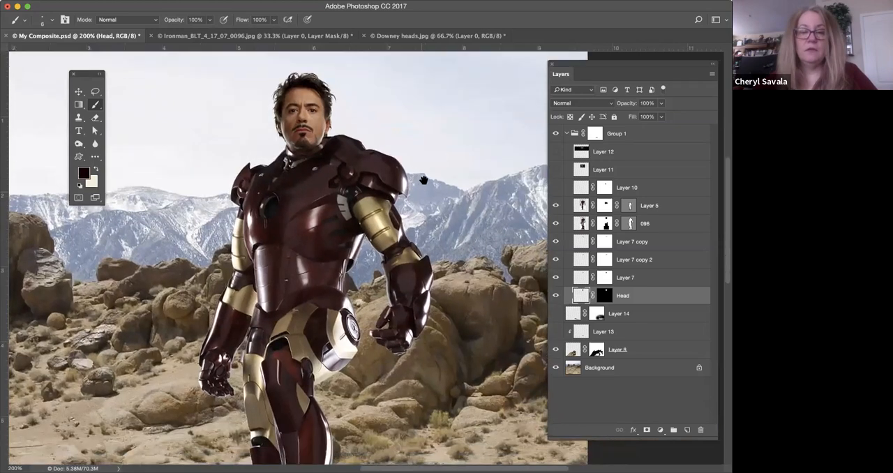
{"action": "scroll", "coordinate": [293, 255], "scroll_direction": "down", "scroll_amount": 3}
{"action": "scroll", "coordinate": [293, 254], "scroll_direction": "left", "scroll_amount": 1}
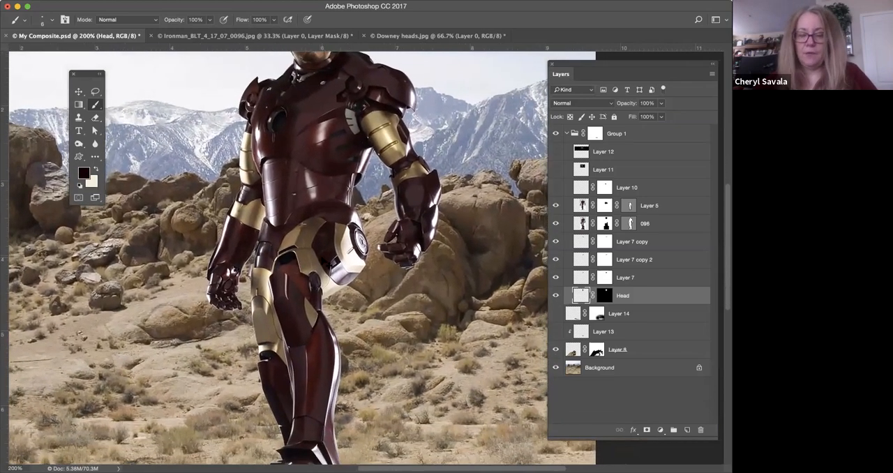
{"action": "key", "text": "super+minus"}
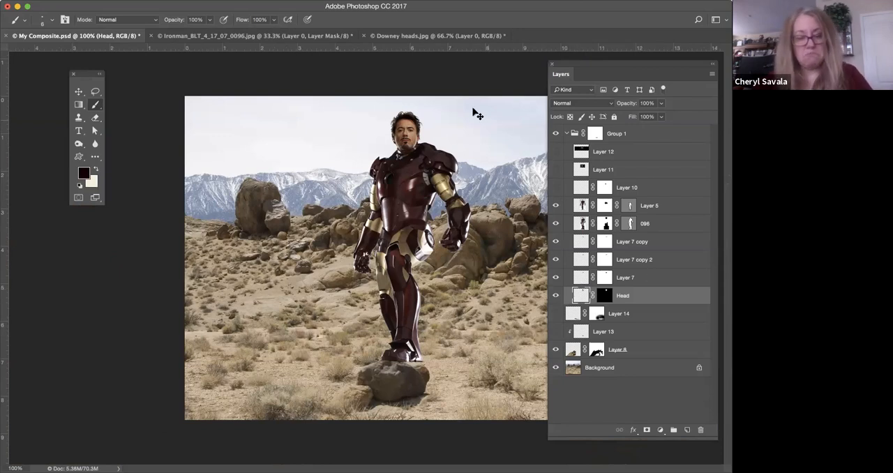
Try enlarging the head with Free Transform to 111.49% width and 112.12% height.
{"action": "key", "text": "super+t"}
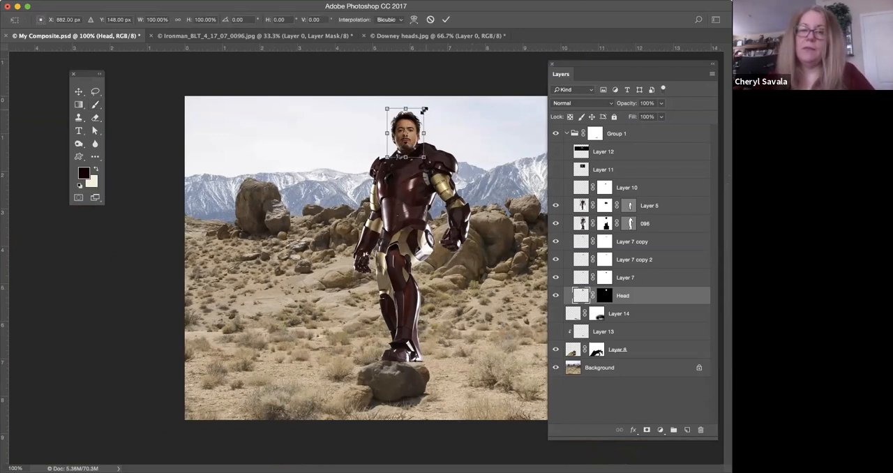
{"action": "mouse_move", "coordinate": [423, 110]}
{"action": "left_mouse_down"}
{"action": "mouse_move", "coordinate": [415, 120]}
{"action": "mouse_move", "coordinate": [430, 107]}
{"action": "left_mouse_up"}
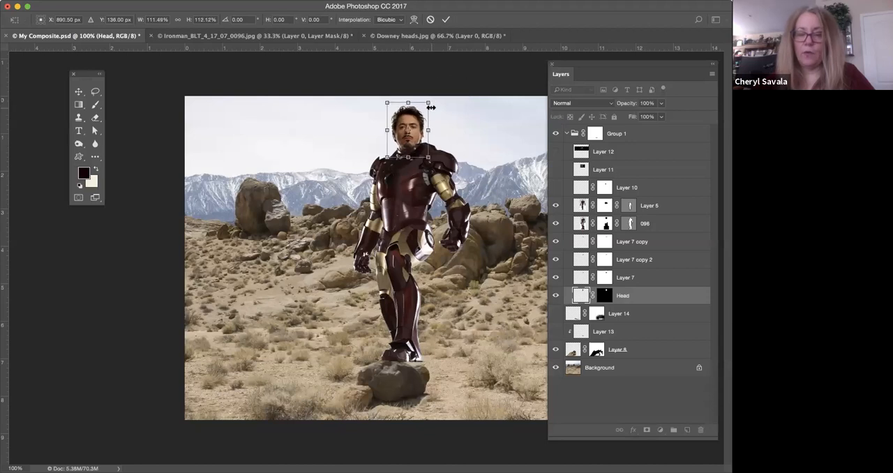
{"action": "key", "text": "Return"}
{"action": "key", "text": "b"}
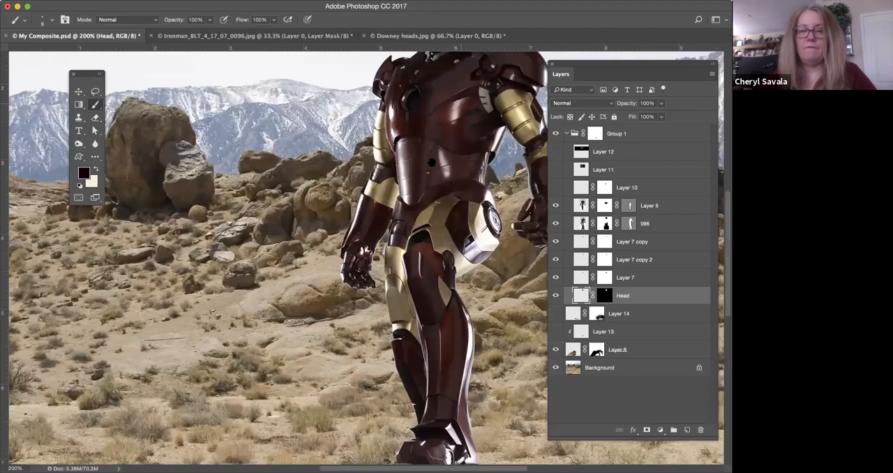
Make Layer 10, Layer 11 and Layer 12 visible to build up the glowing light on the armour's chest.
{"action": "key", "text": "super+plus"}
{"action": "scroll", "coordinate": [299, 279], "scroll_direction": "up", "scroll_amount": 5}
{"action": "scroll", "coordinate": [299, 279], "scroll_direction": "right", "scroll_amount": 5}
{"action": "left_click_drag", "start_coordinate": [299, 285], "coordinate": [301, 287]}
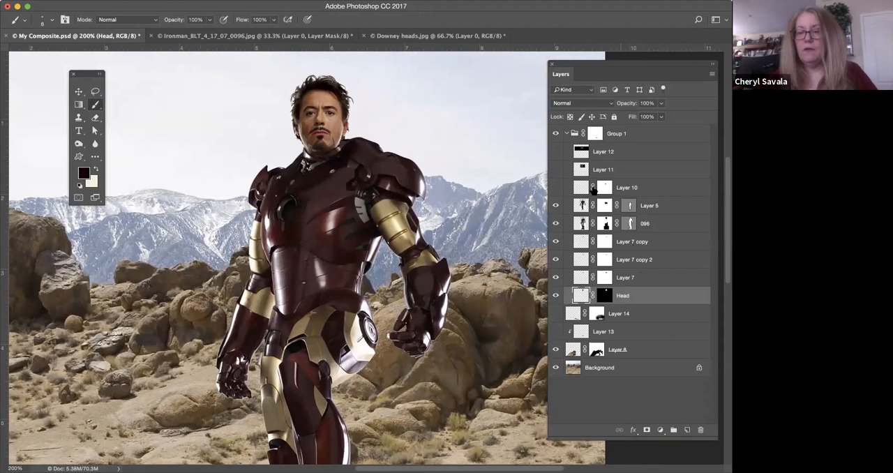
{"action": "left_click_drag", "start_coordinate": [387, 264], "coordinate": [391, 235]}
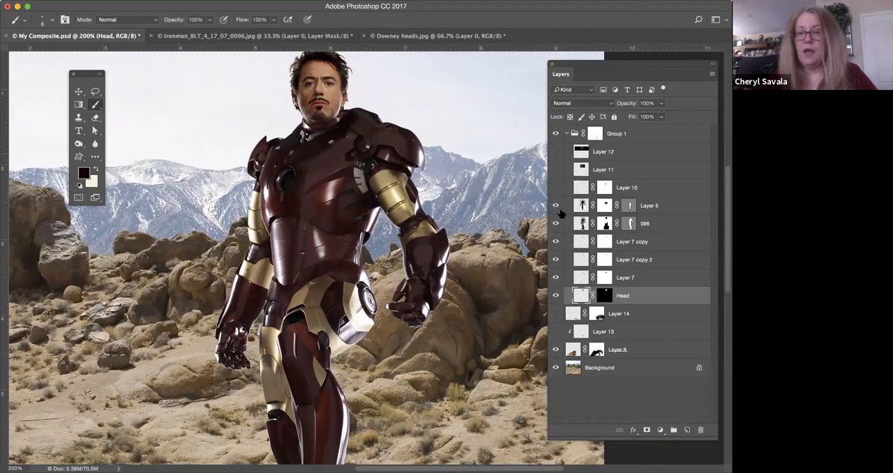
{"action": "left_click", "coordinate": [556, 152]}
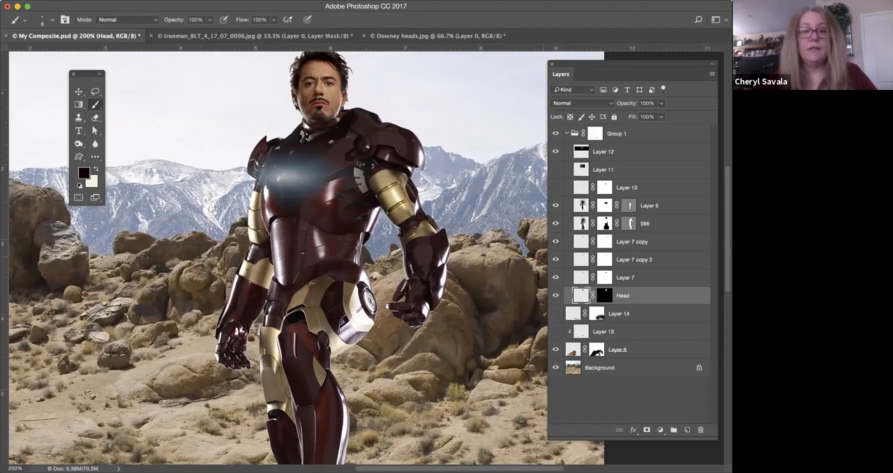
{"action": "left_click", "coordinate": [556, 151]}
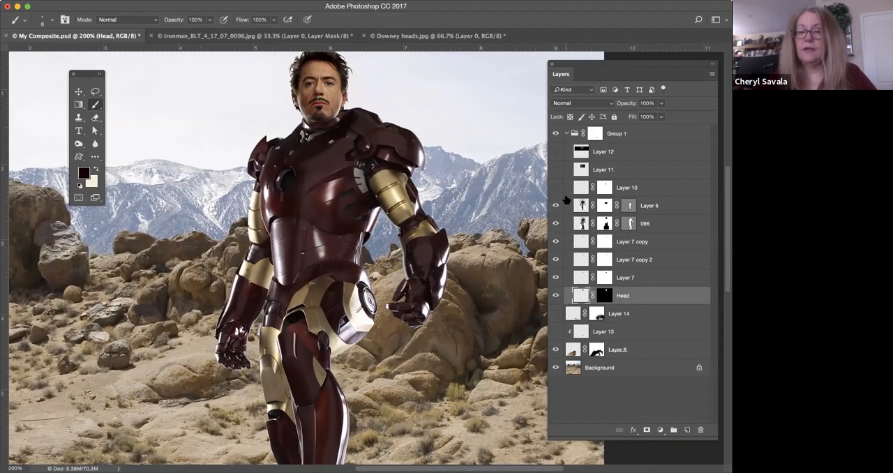
{"action": "left_click", "coordinate": [556, 188]}
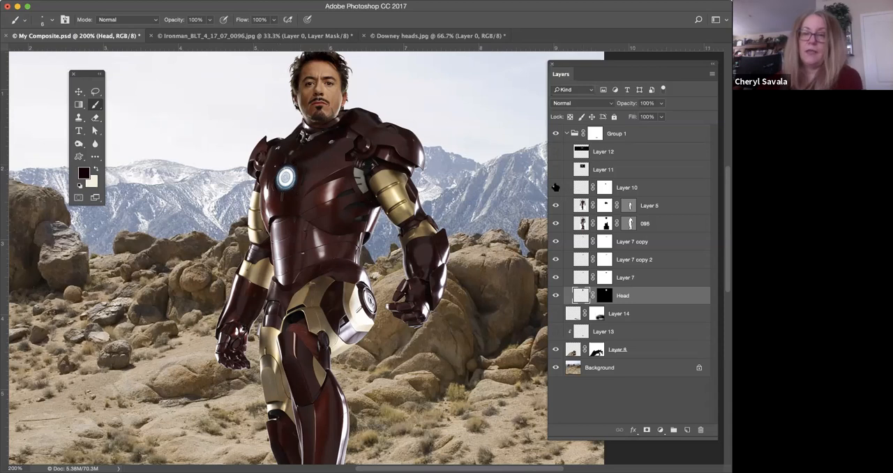
{"action": "left_click", "coordinate": [555, 188]}
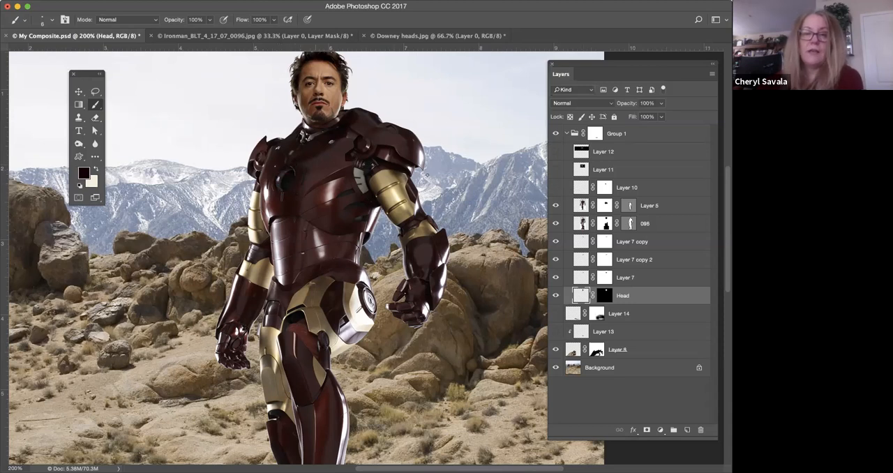
{"action": "left_click", "coordinate": [556, 188]}
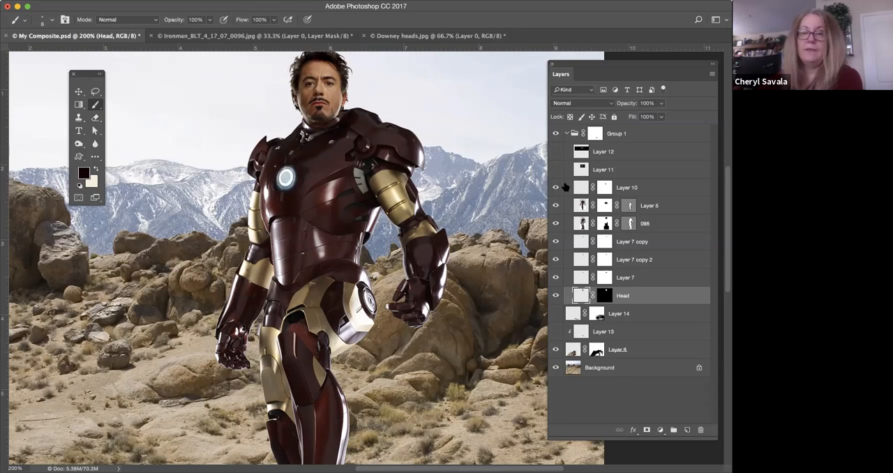
{"action": "left_click", "coordinate": [555, 170]}
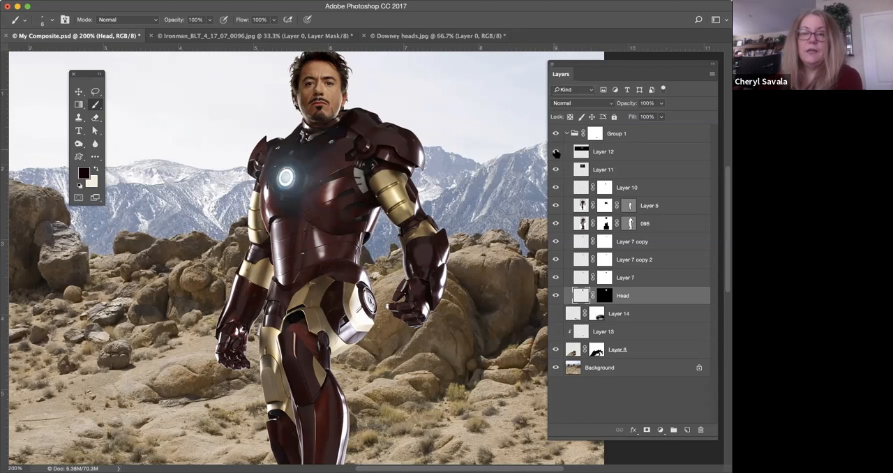
{"action": "left_click", "coordinate": [556, 152]}
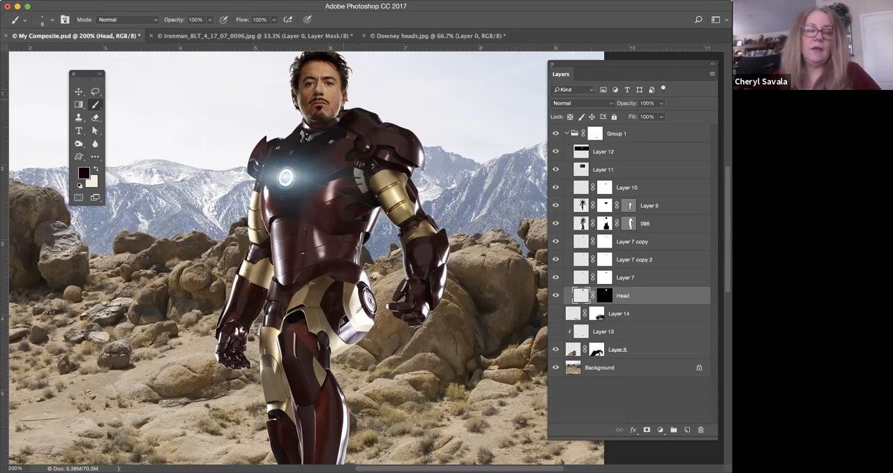
Expose the lens flare on Layer 12 against its black background with Normal blending and 100% opacity.
{"action": "left_click", "coordinate": [239, 8]}
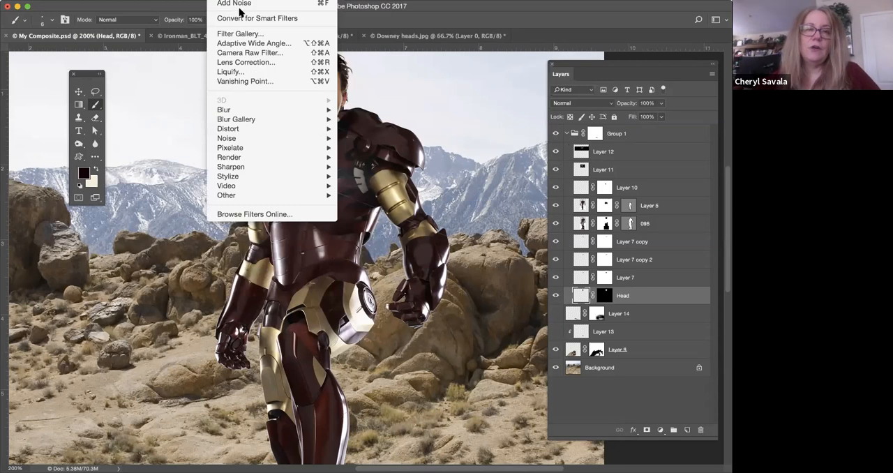
{"action": "left_click", "coordinate": [240, 7]}
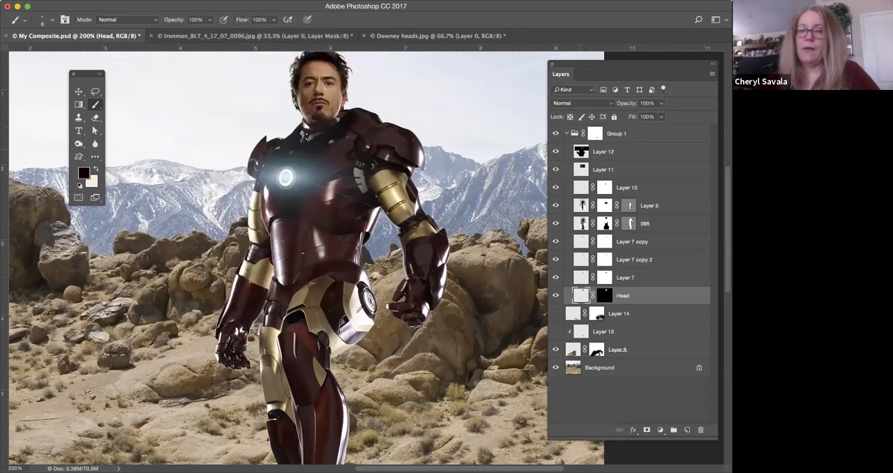
{"action": "left_click", "coordinate": [579, 152]}
{"action": "left_click", "coordinate": [588, 103]}
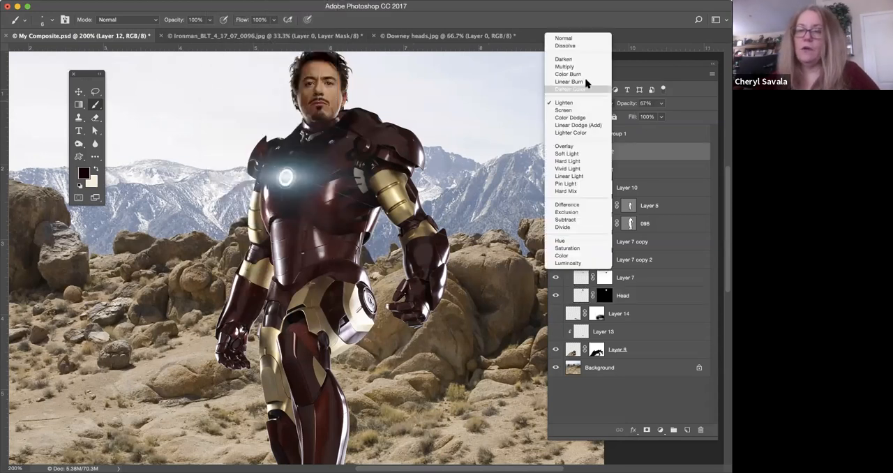
{"action": "left_click", "coordinate": [565, 38]}
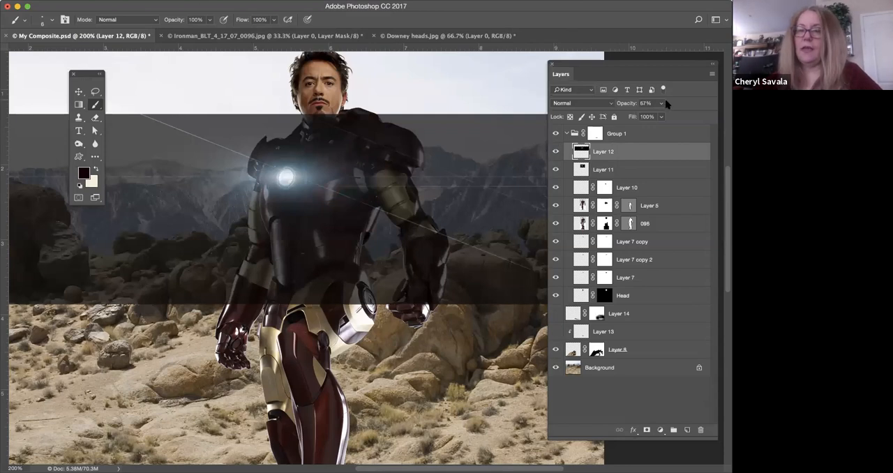
{"action": "left_click_drag", "start_coordinate": [660, 104], "coordinate": [675, 116]}
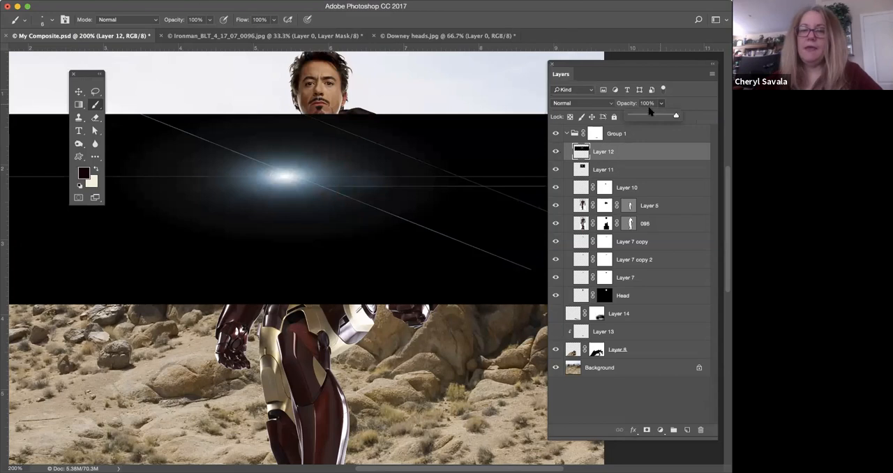
Set the Layer 12 lens flare to Lighten blending and 77% opacity.
{"action": "left_click", "coordinate": [592, 104]}
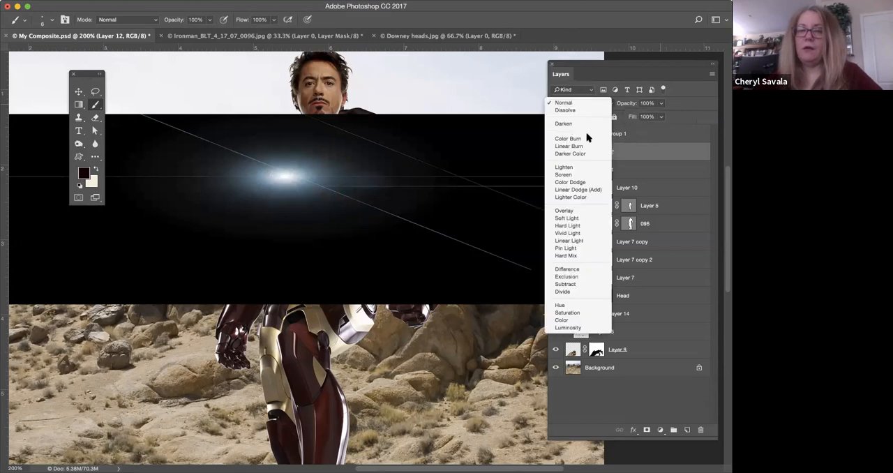
{"action": "left_click", "coordinate": [585, 166]}
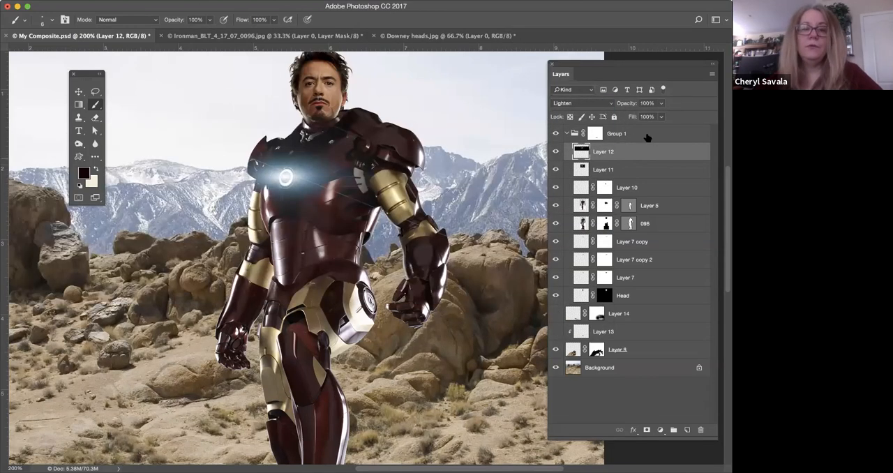
{"action": "left_click", "coordinate": [661, 103]}
{"action": "left_click_drag", "start_coordinate": [660, 114], "coordinate": [651, 117]}
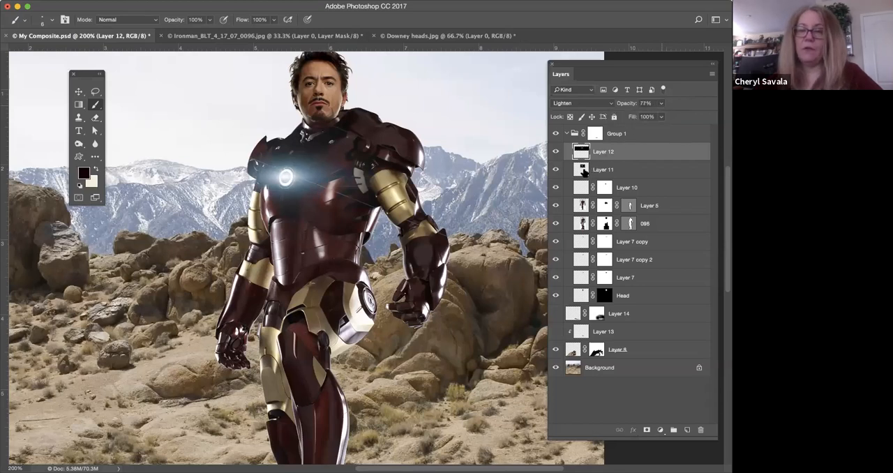
Expose the second lens flare on Layer 11 against its black background with Normal blending and 100% opacity.
{"action": "left_click", "coordinate": [585, 171]}
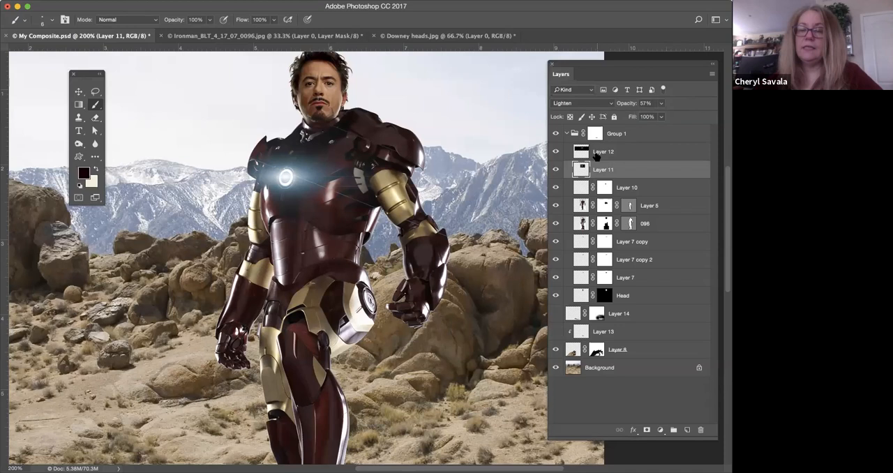
{"action": "left_click", "coordinate": [581, 103]}
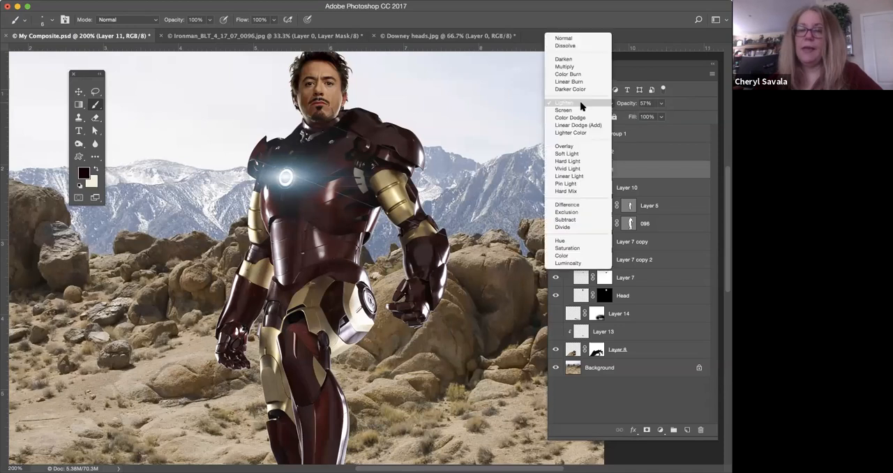
{"action": "left_click", "coordinate": [586, 39]}
{"action": "left_click", "coordinate": [661, 104]}
{"action": "left_click_drag", "start_coordinate": [660, 115], "coordinate": [682, 115]}
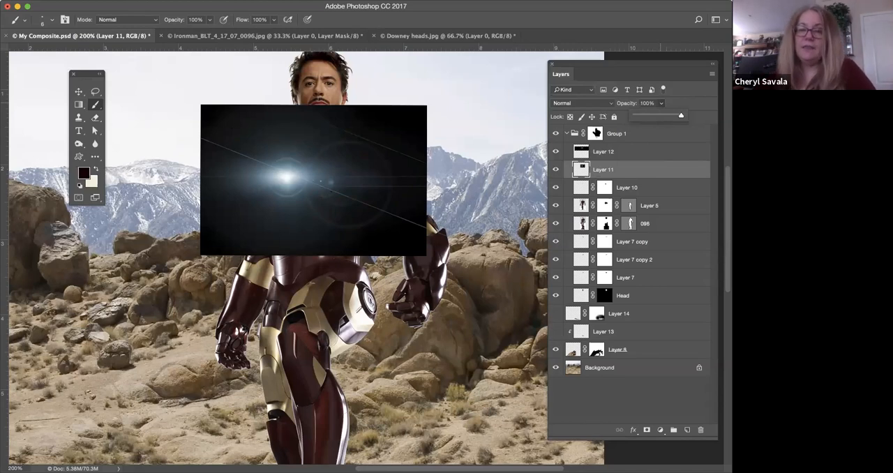
Set the Layer 11 lens flare to Lighten blending and 68% opacity.
{"action": "left_click", "coordinate": [572, 104]}
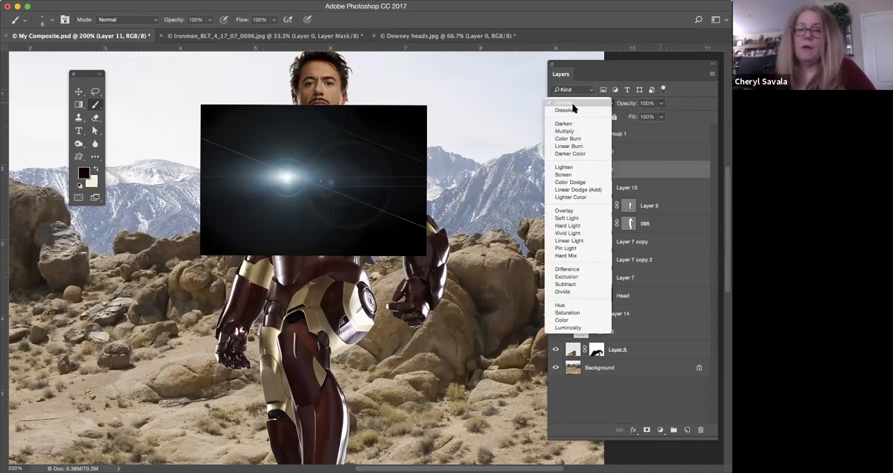
{"action": "left_click", "coordinate": [577, 169]}
{"action": "left_click", "coordinate": [661, 104]}
{"action": "left_click_drag", "start_coordinate": [662, 117], "coordinate": [647, 117]}
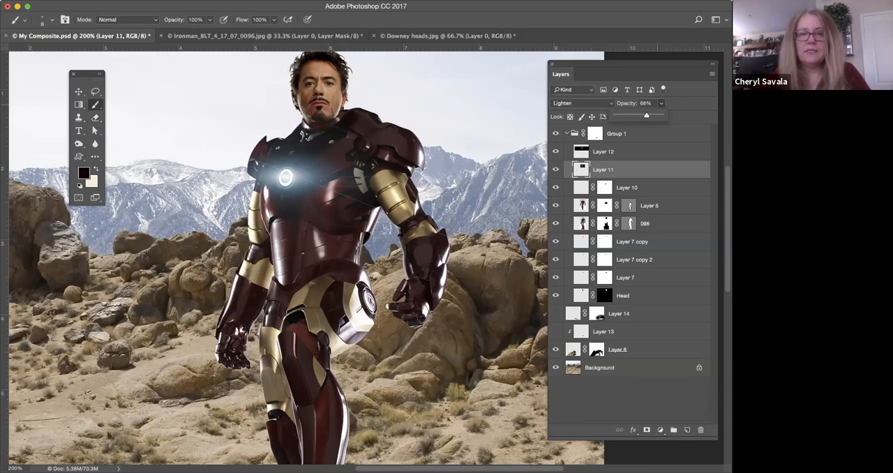
Move the Layers panel off the image so the whole composite is uncovered.
{"action": "scroll", "coordinate": [307, 258], "scroll_direction": "down", "scroll_amount": 3}
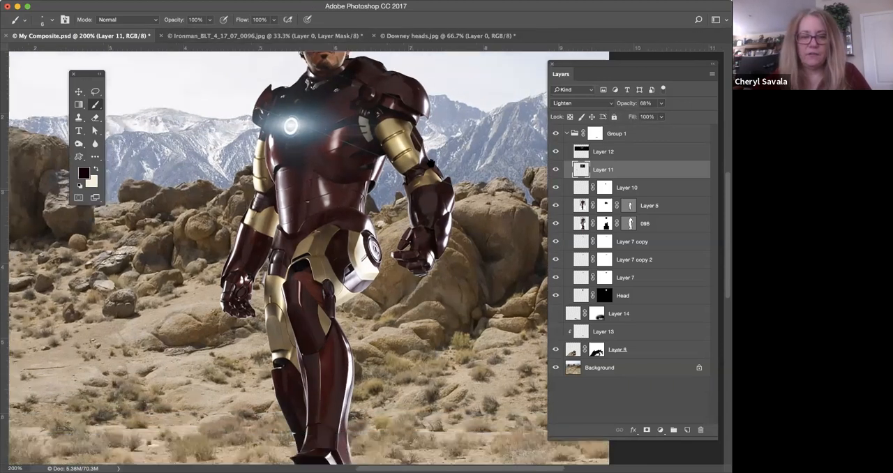
{"action": "scroll", "coordinate": [447, 258], "scroll_direction": "down", "scroll_amount": 9}
{"action": "scroll", "coordinate": [447, 258], "scroll_direction": "left", "scroll_amount": 2}
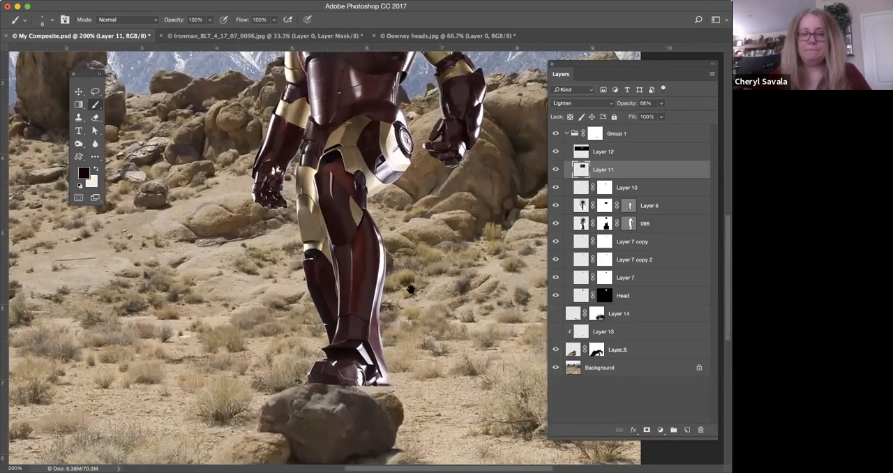
{"action": "scroll", "coordinate": [410, 290], "scroll_direction": "up", "scroll_amount": 6}
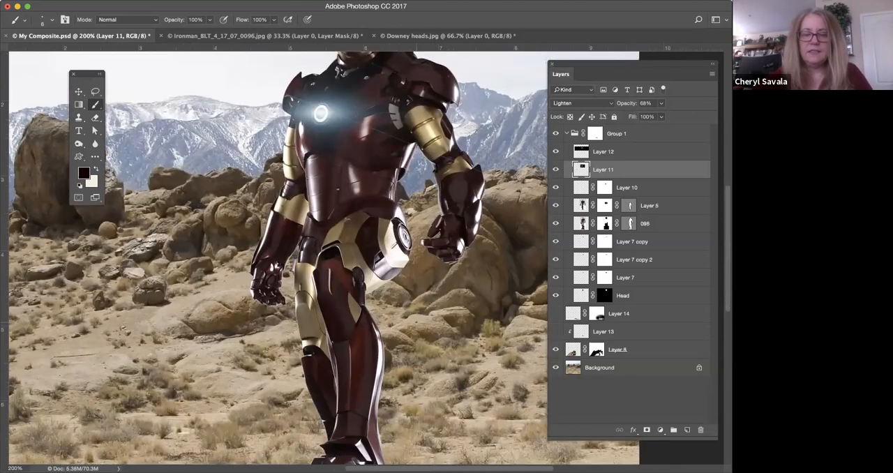
{"action": "key", "text": "super+minus"}
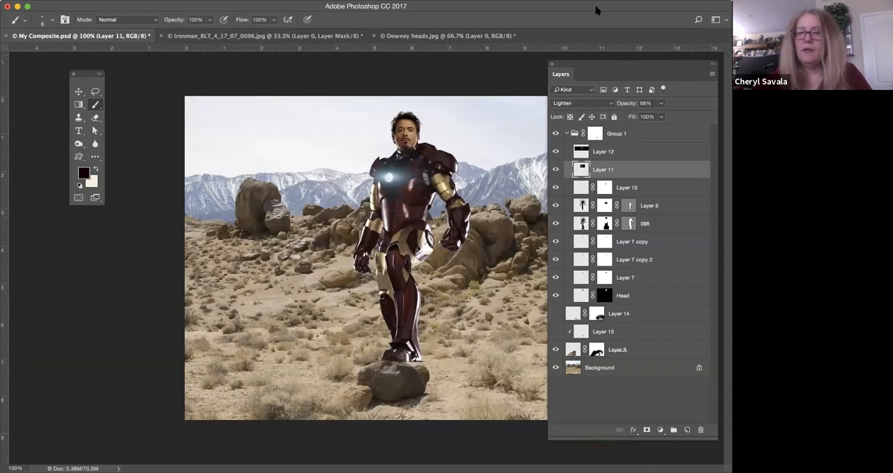
{"action": "left_click_drag", "start_coordinate": [604, 5], "coordinate": [465, 6]}
{"action": "left_click_drag", "start_coordinate": [709, 64], "coordinate": [728, 71]}
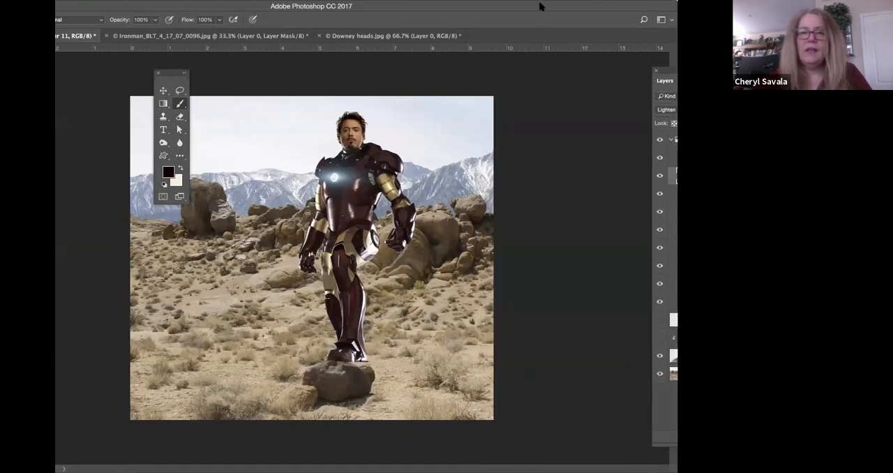
{"action": "left_click_drag", "start_coordinate": [541, 6], "coordinate": [669, 6]}
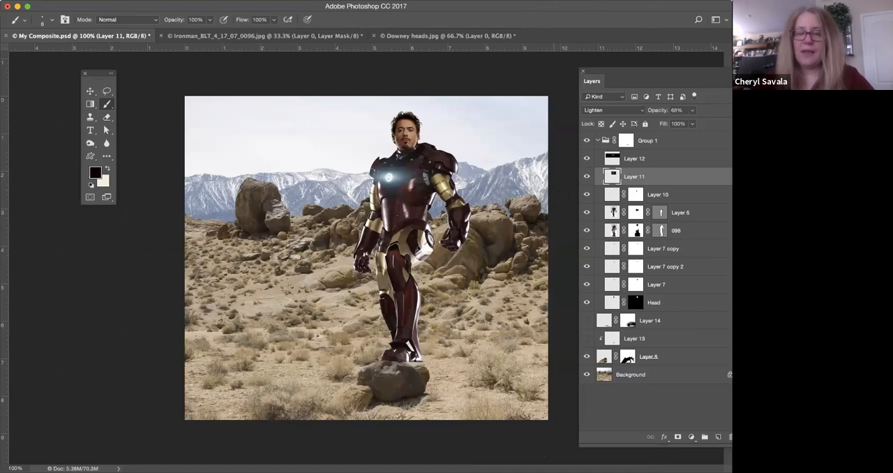
Examine the figure from the head and glowing chest down to the boots and the boulder on the ground.
{"action": "key", "text": "super+equal"}
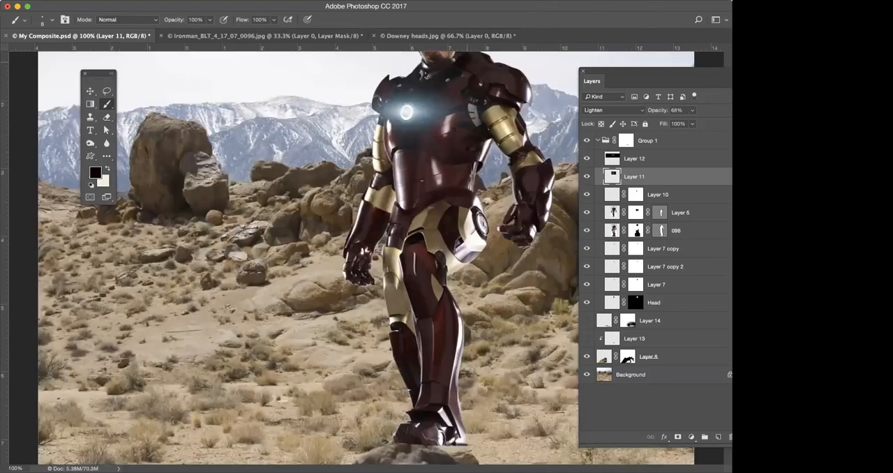
{"action": "left_click_drag", "start_coordinate": [396, 260], "coordinate": [321, 353]}
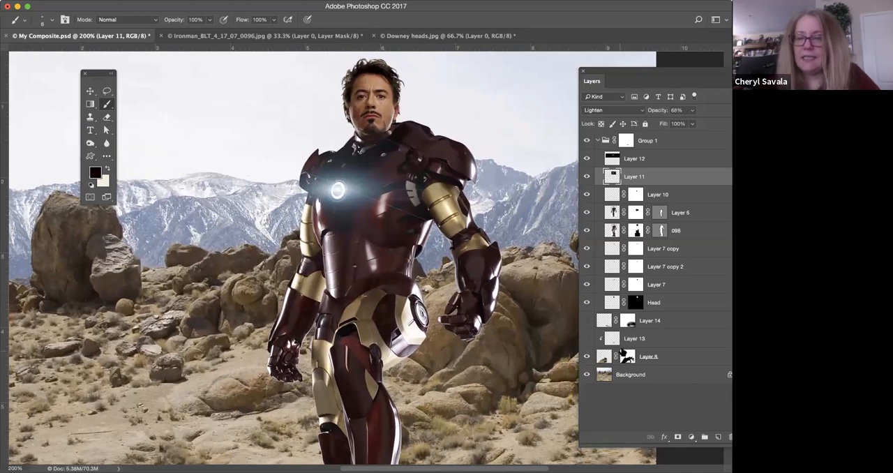
{"action": "scroll", "coordinate": [461, 364], "scroll_direction": "down", "scroll_amount": 8}
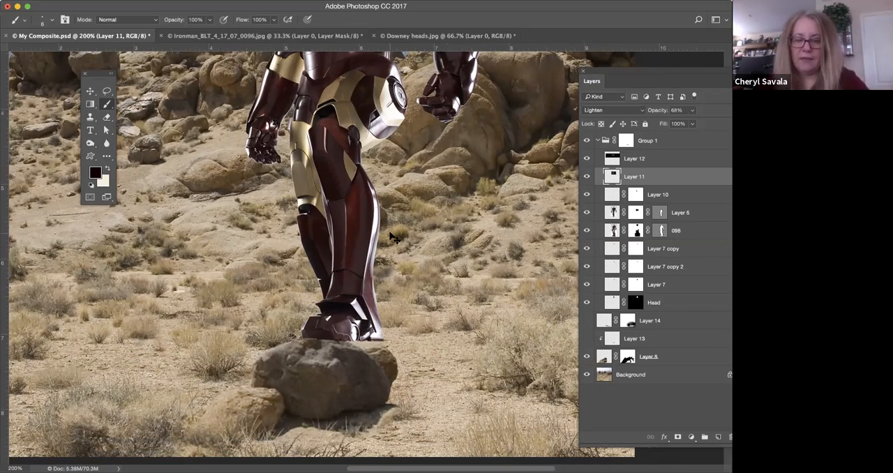
{"action": "key", "text": "super+minus"}
{"action": "key", "text": "super+minus"}
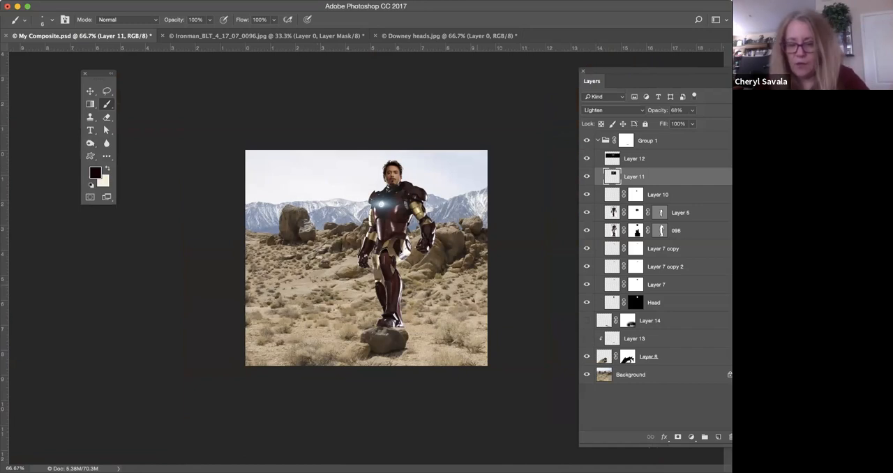
{"action": "key", "text": "super+plus"}
{"action": "key", "text": "super+plus"}
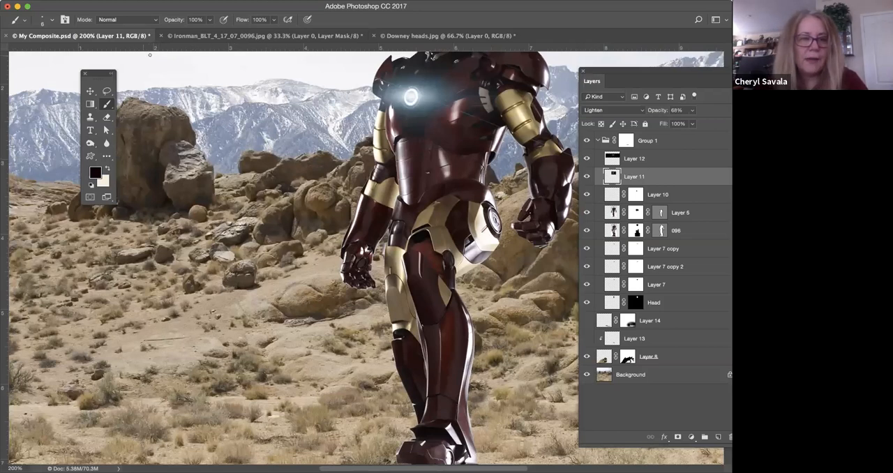
Make Layer 14 visible to add the ground shadow beside the boulder.
{"action": "key", "text": "super+minus"}
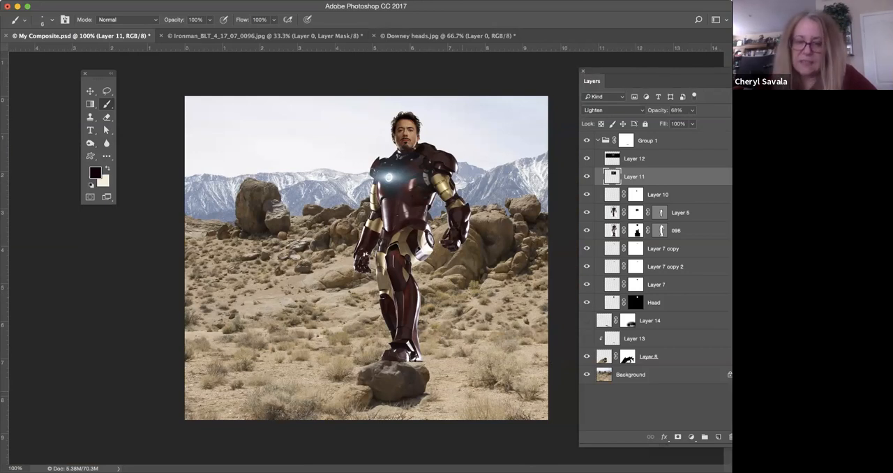
{"action": "left_click", "coordinate": [586, 321]}
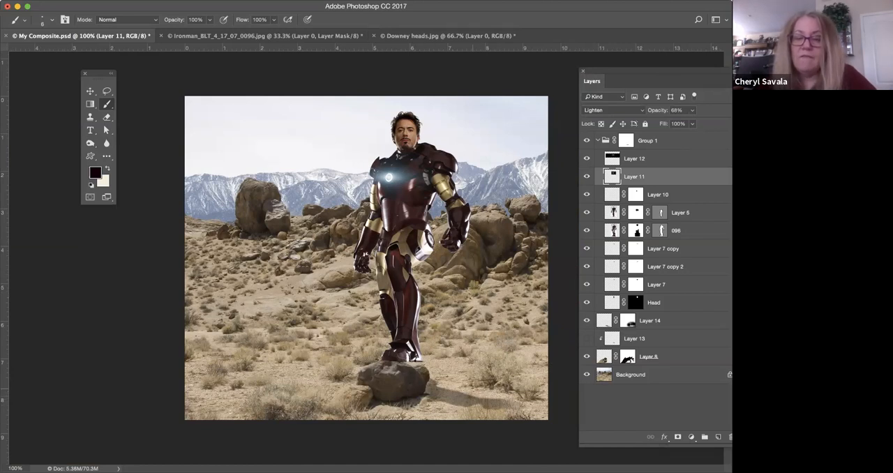
Outline the shadow area on the boulder's shaded side and the ground beside it with a freehand Lasso selection.
{"action": "key", "text": "super+equal"}
{"action": "key", "text": "super+equal"}
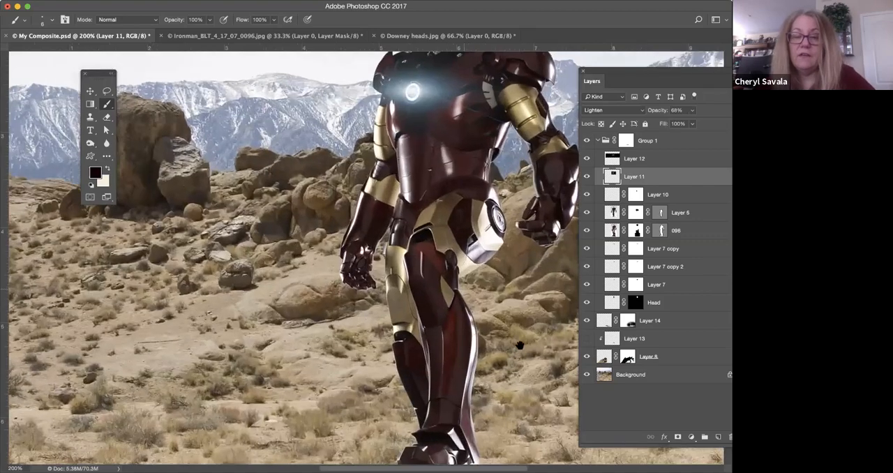
{"action": "scroll", "coordinate": [382, 298], "scroll_direction": "down", "scroll_amount": 10}
{"action": "scroll", "coordinate": [383, 298], "scroll_direction": "right", "scroll_amount": 5}
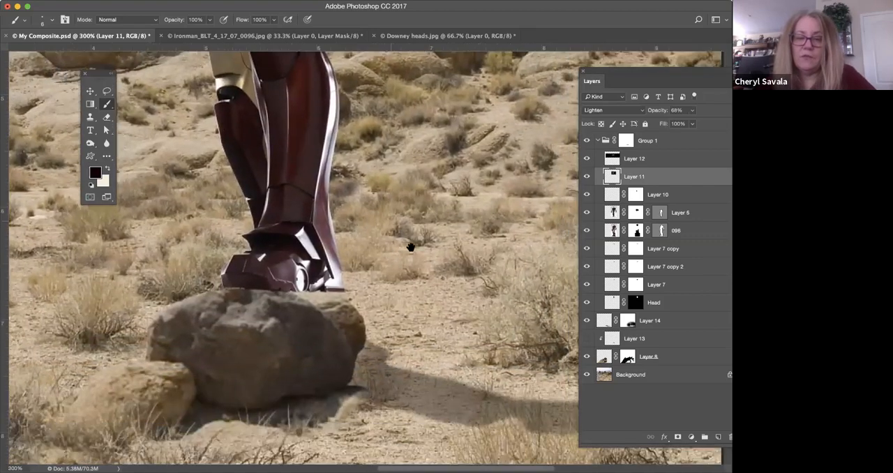
{"action": "mouse_move", "coordinate": [411, 248]}
{"action": "left_mouse_down"}
{"action": "mouse_move", "coordinate": [385, 228]}
{"action": "mouse_move", "coordinate": [417, 246]}
{"action": "left_mouse_up"}
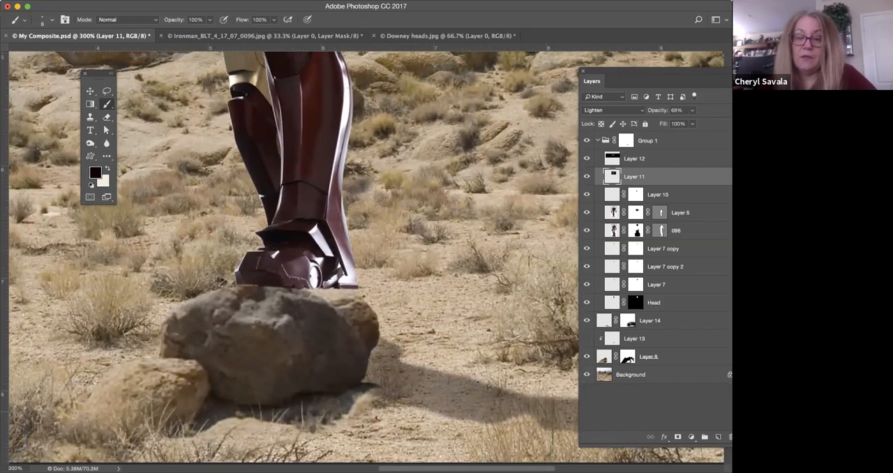
{"action": "left_click_drag", "start_coordinate": [454, 305], "coordinate": [415, 249]}
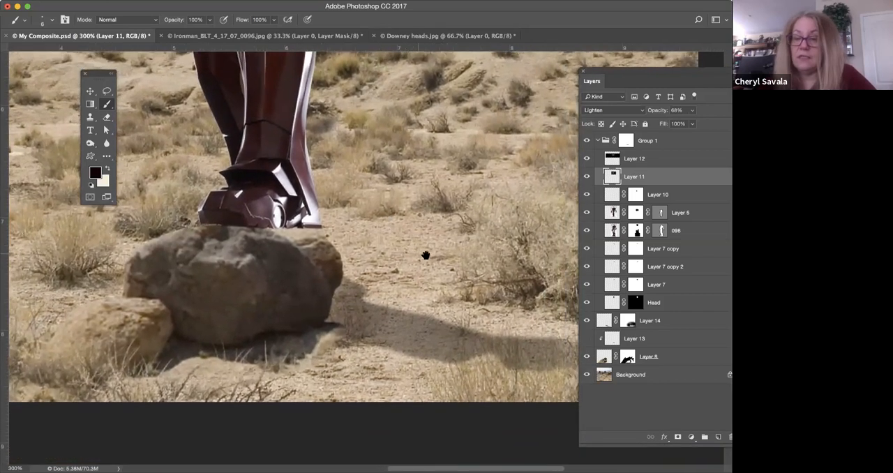
{"action": "key", "text": "l"}
{"action": "mouse_move", "coordinate": [325, 262]}
{"action": "left_mouse_down"}
{"action": "mouse_move", "coordinate": [358, 289]}
{"action": "mouse_move", "coordinate": [509, 326]}
{"action": "mouse_move", "coordinate": [592, 333]}
{"action": "mouse_move", "coordinate": [635, 355]}
{"action": "mouse_move", "coordinate": [542, 371]}
{"action": "mouse_move", "coordinate": [352, 339]}
{"action": "mouse_move", "coordinate": [321, 267]}
{"action": "left_mouse_up"}
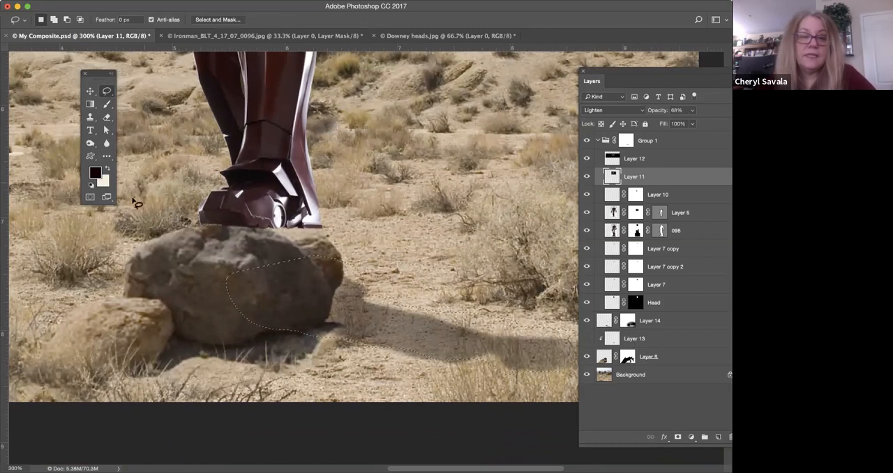
Switch to the Brush tool and sample a dark brown from the shadowed rocks behind the leg as the foreground colour.
{"action": "left_click", "coordinate": [106, 105]}
{"action": "key", "text": "space"}
{"action": "mouse_move", "coordinate": [409, 253]}
{"action": "left_mouse_down"}
{"action": "mouse_move", "coordinate": [488, 317]}
{"action": "mouse_move", "coordinate": [522, 382]}
{"action": "left_mouse_up"}
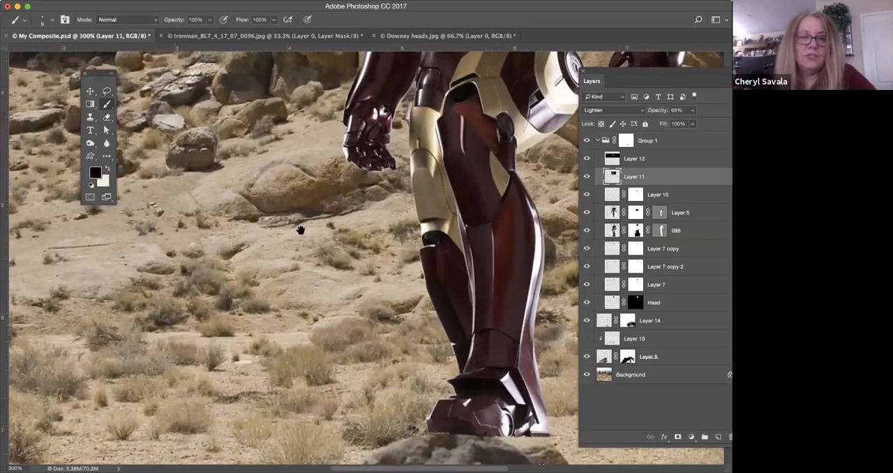
{"action": "left_click", "coordinate": [342, 207], "text": "alt"}
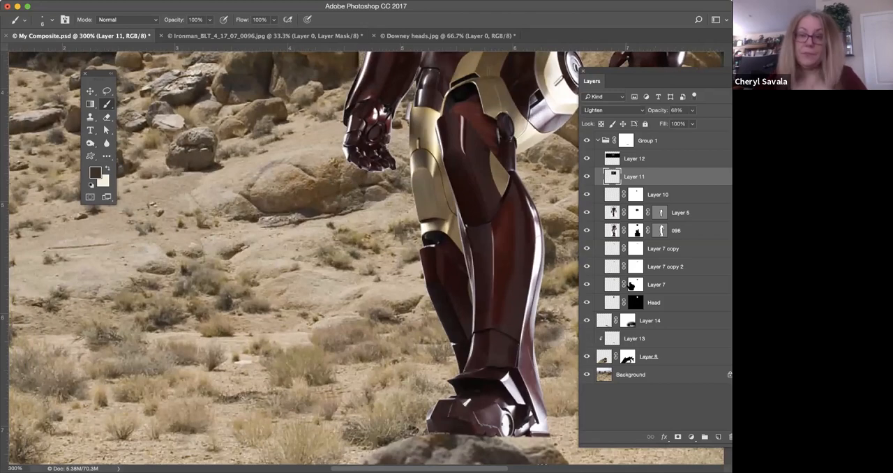
Hide and show Layer 14 to compare the ground beside the boulder with and without its shadow.
{"action": "scroll", "coordinate": [357, 153], "scroll_direction": "down", "scroll_amount": 2}
{"action": "scroll", "coordinate": [358, 152], "scroll_direction": "down", "scroll_amount": 5}
{"action": "scroll", "coordinate": [357, 152], "scroll_direction": "right", "scroll_amount": 5}
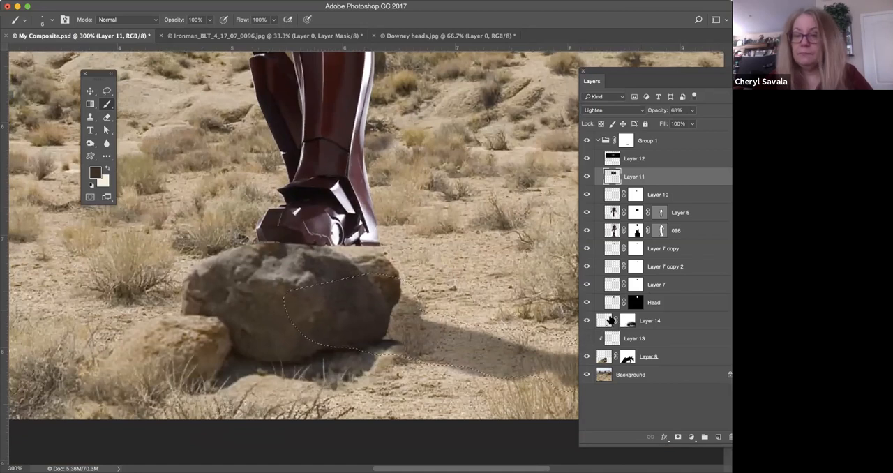
{"action": "left_click", "coordinate": [586, 321]}
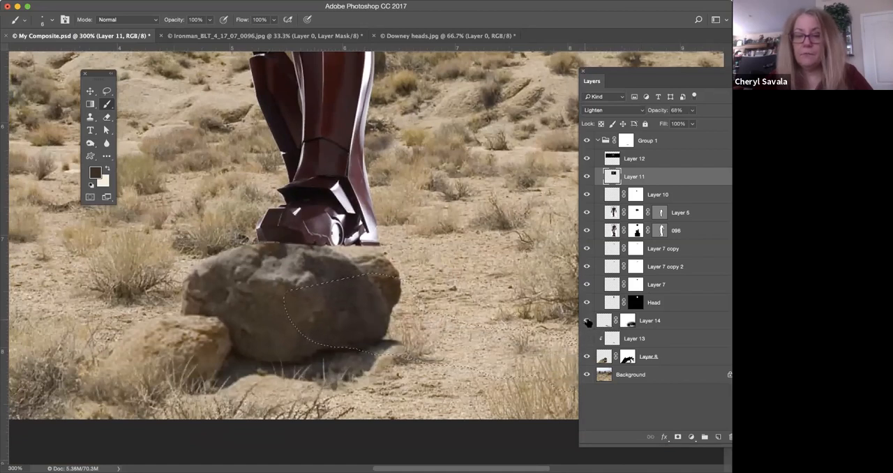
{"action": "left_click", "coordinate": [585, 321]}
Keep Layer 14 on Multiply blending and set its opacity to 100%.
{"action": "left_click", "coordinate": [606, 322]}
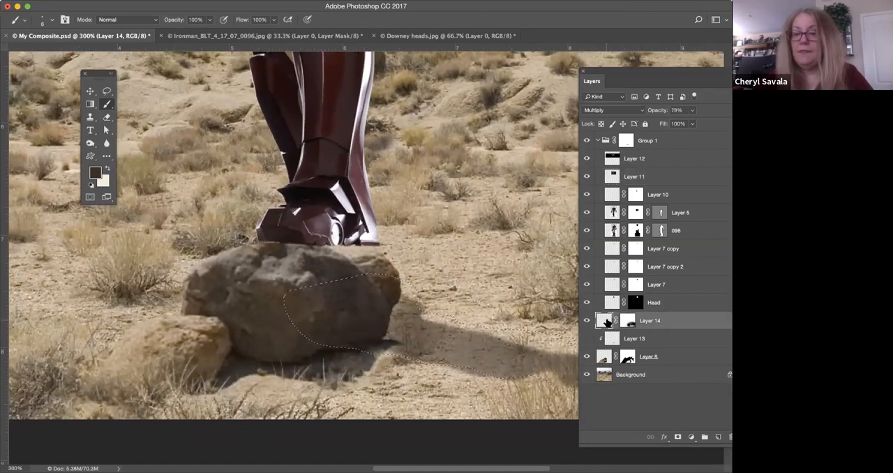
{"action": "left_click", "coordinate": [616, 110]}
{"action": "left_click", "coordinate": [716, 110]}
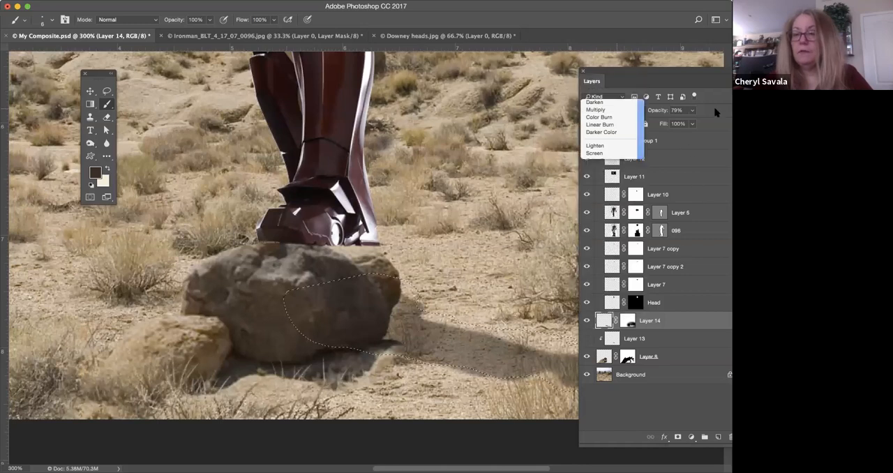
{"action": "left_click", "coordinate": [692, 111]}
{"action": "left_click_drag", "start_coordinate": [692, 122], "coordinate": [703, 123]}
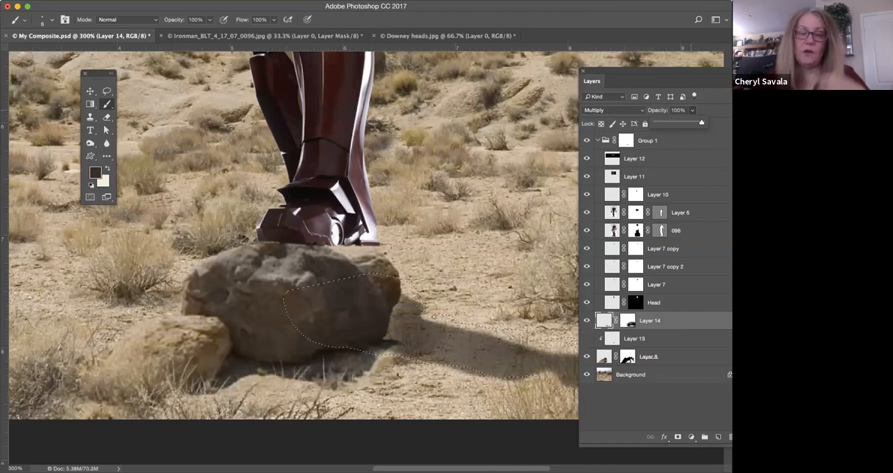
{"action": "mouse_move", "coordinate": [439, 275]}
{"action": "left_mouse_down"}
{"action": "mouse_move", "coordinate": [385, 256]}
{"action": "mouse_move", "coordinate": [354, 262]}
{"action": "left_mouse_up"}
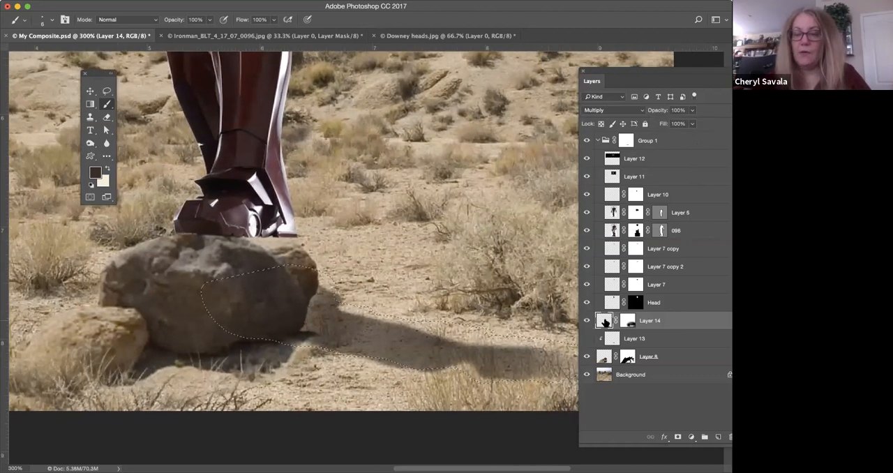
Clear the selection around the boulder's shadow and return to the Brush tool.
{"action": "left_click", "coordinate": [106, 117]}
{"action": "key", "text": "super+d"}
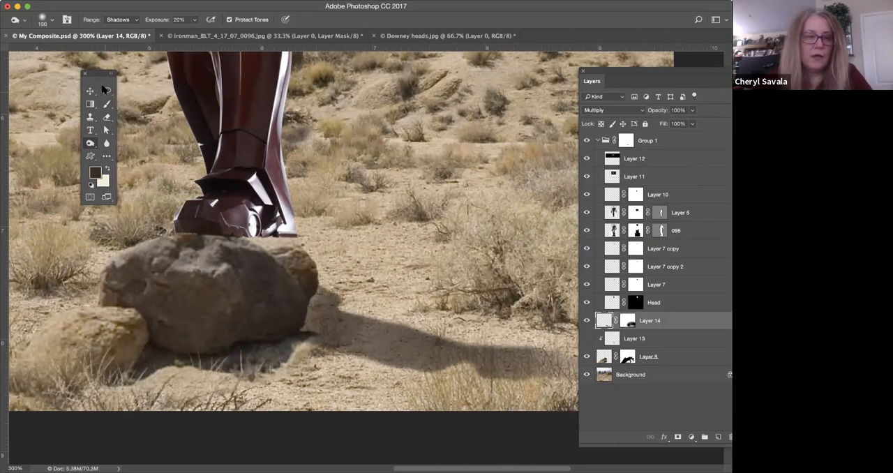
{"action": "left_click", "coordinate": [107, 103]}
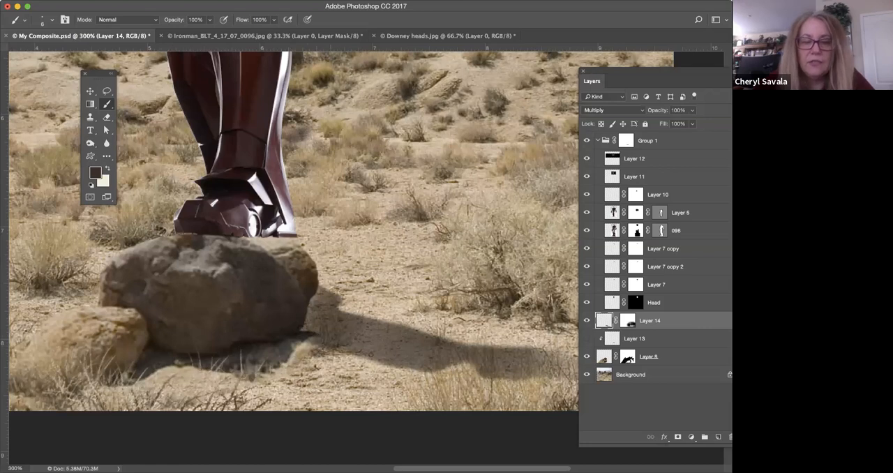
Make Layer 13 visible to add the boot's shadow on the boulder, and show the whole composite at 100%.
{"action": "left_click", "coordinate": [586, 338]}
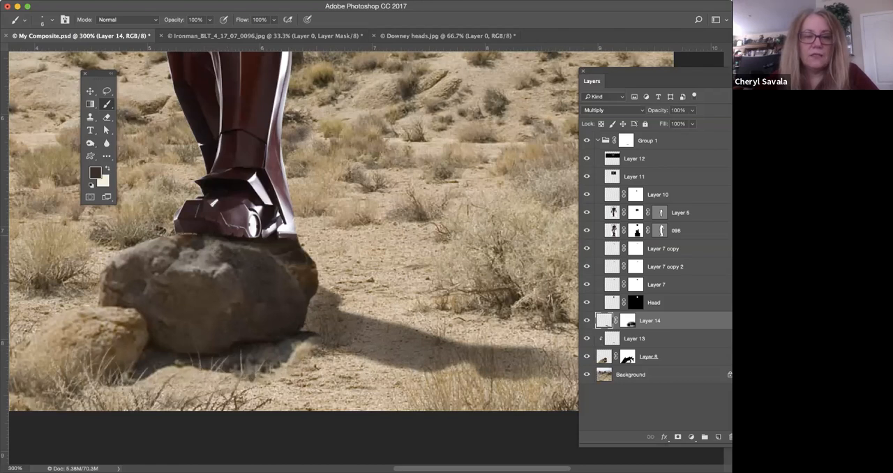
{"action": "left_click_drag", "start_coordinate": [494, 372], "coordinate": [515, 401]}
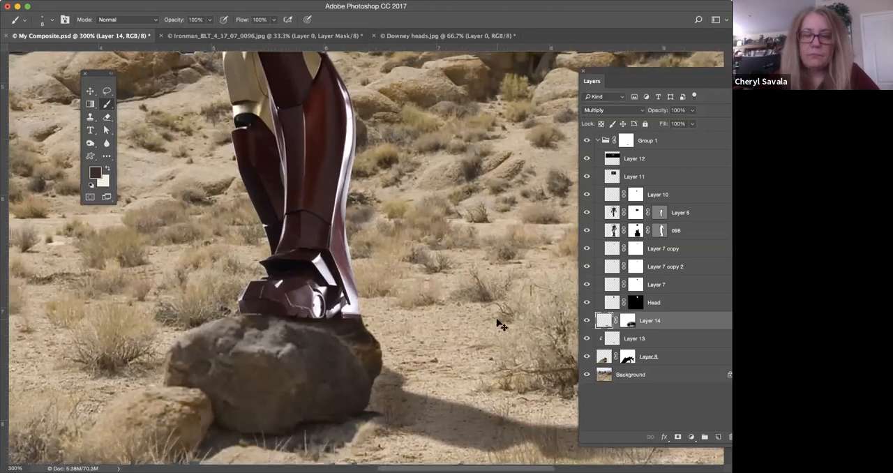
{"action": "key", "text": "super+minus"}
{"action": "key", "text": "super+minus"}
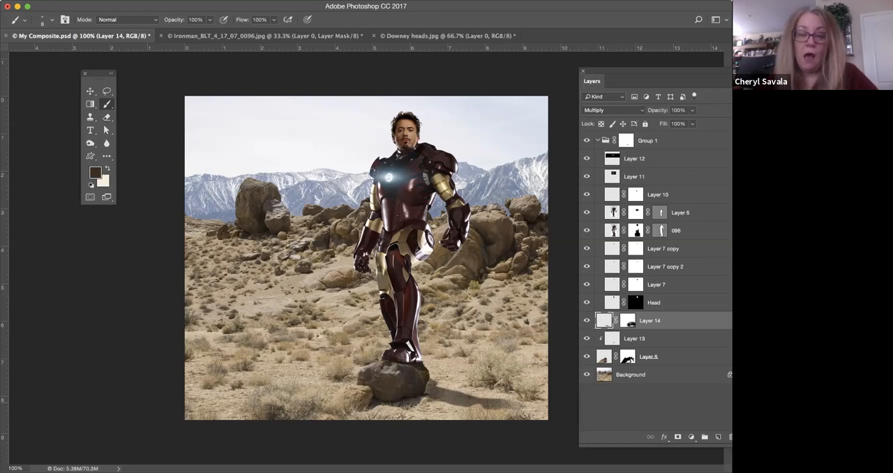
Examine the composite at 200% from the boulder and its shadows up to the armour, glowing chest and head.
{"action": "key", "text": "super+plus"}
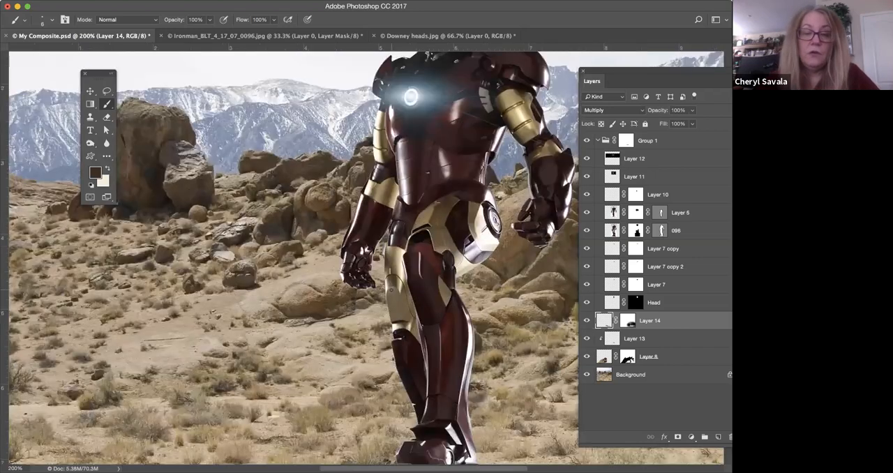
{"action": "scroll", "coordinate": [481, 330], "scroll_direction": "down", "scroll_amount": 6}
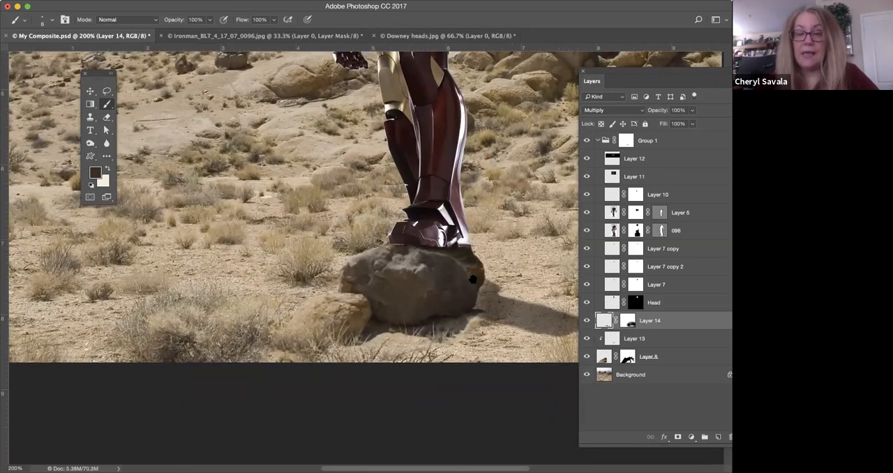
{"action": "scroll", "coordinate": [438, 282], "scroll_direction": "right", "scroll_amount": 4}
{"action": "scroll", "coordinate": [438, 283], "scroll_direction": "up", "scroll_amount": 1}
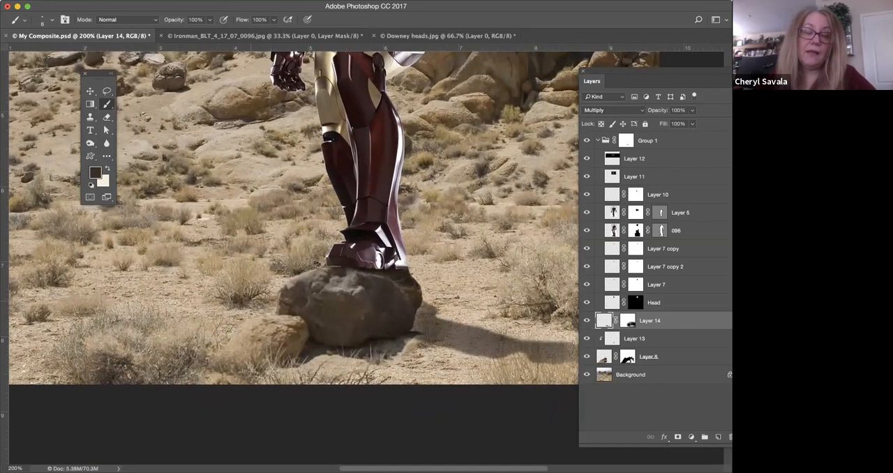
{"action": "scroll", "coordinate": [349, 265], "scroll_direction": "up", "scroll_amount": 5}
{"action": "scroll", "coordinate": [349, 265], "scroll_direction": "left", "scroll_amount": 1}
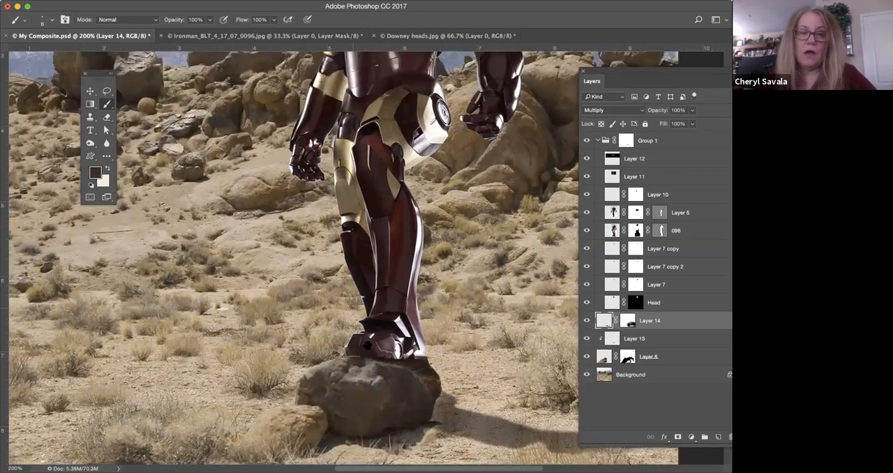
{"action": "scroll", "coordinate": [366, 272], "scroll_direction": "up", "scroll_amount": 3}
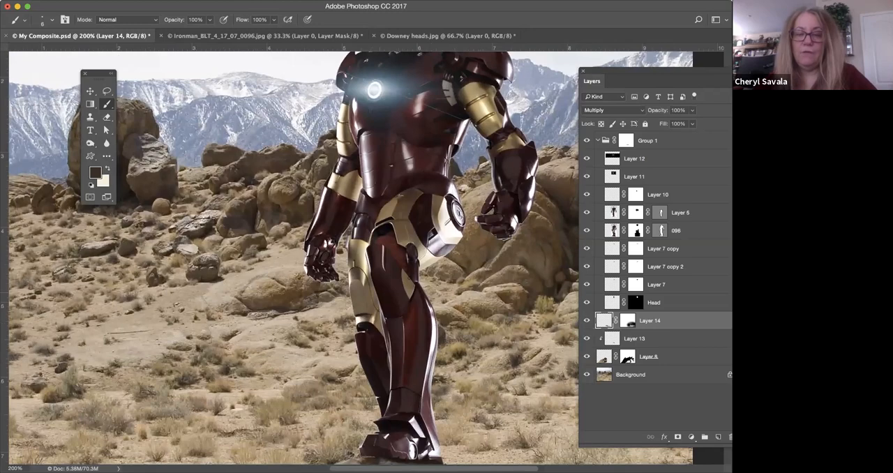
{"action": "scroll", "coordinate": [402, 280], "scroll_direction": "up", "scroll_amount": 5}
{"action": "scroll", "coordinate": [403, 281], "scroll_direction": "right", "scroll_amount": 1}
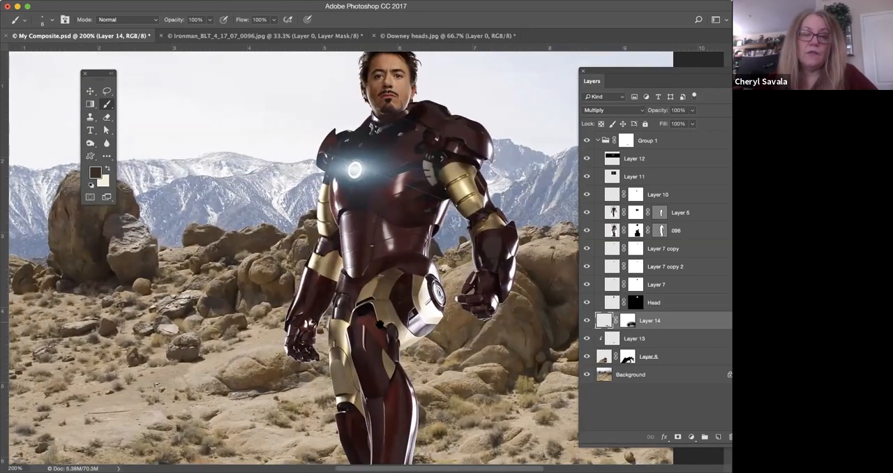
{"action": "scroll", "coordinate": [387, 298], "scroll_direction": "down", "scroll_amount": 6}
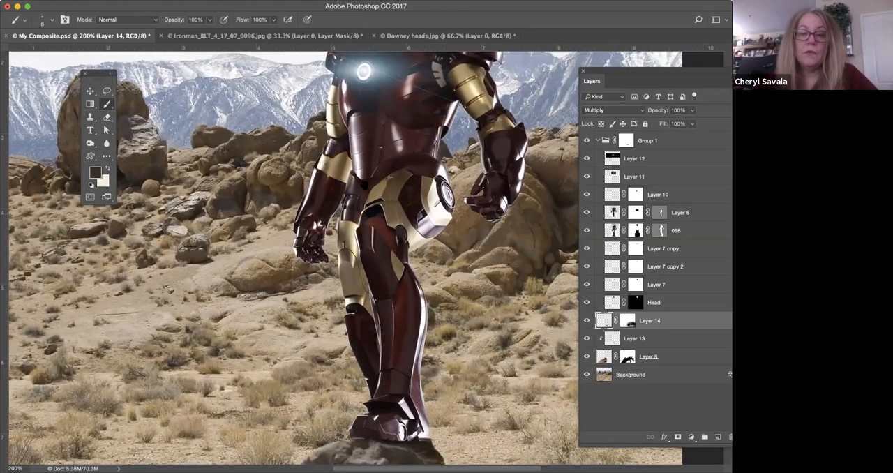
{"action": "scroll", "coordinate": [373, 238], "scroll_direction": "up", "scroll_amount": 6}
{"action": "scroll", "coordinate": [373, 238], "scroll_direction": "left", "scroll_amount": 1}
{"action": "scroll", "coordinate": [405, 151], "scroll_direction": "up", "scroll_amount": 1}
{"action": "scroll", "coordinate": [404, 151], "scroll_direction": "left", "scroll_amount": 1}
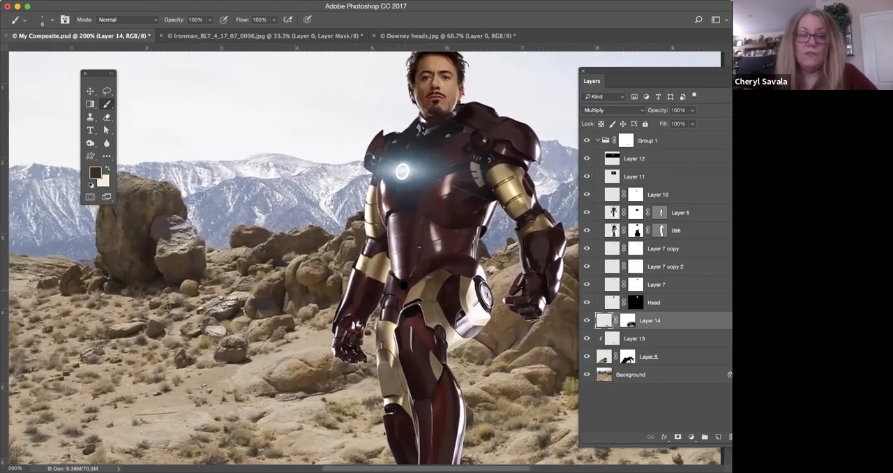
{"action": "scroll", "coordinate": [405, 151], "scroll_direction": "up", "scroll_amount": 1}
{"action": "key", "text": "super+1"}
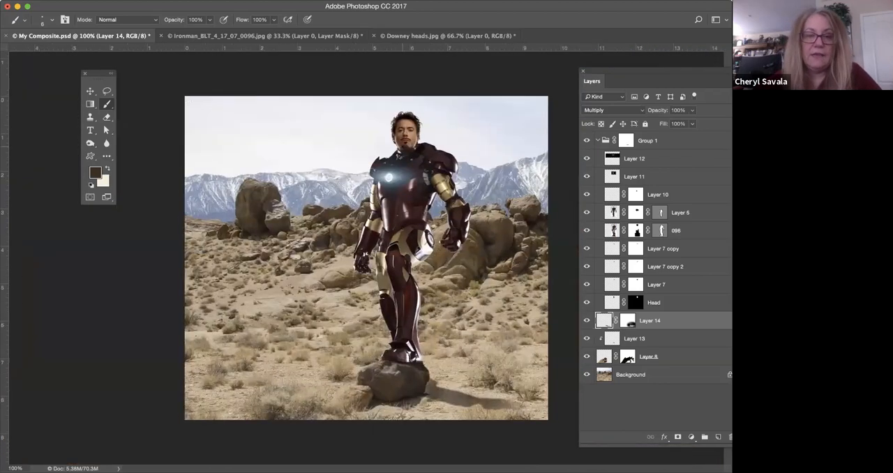